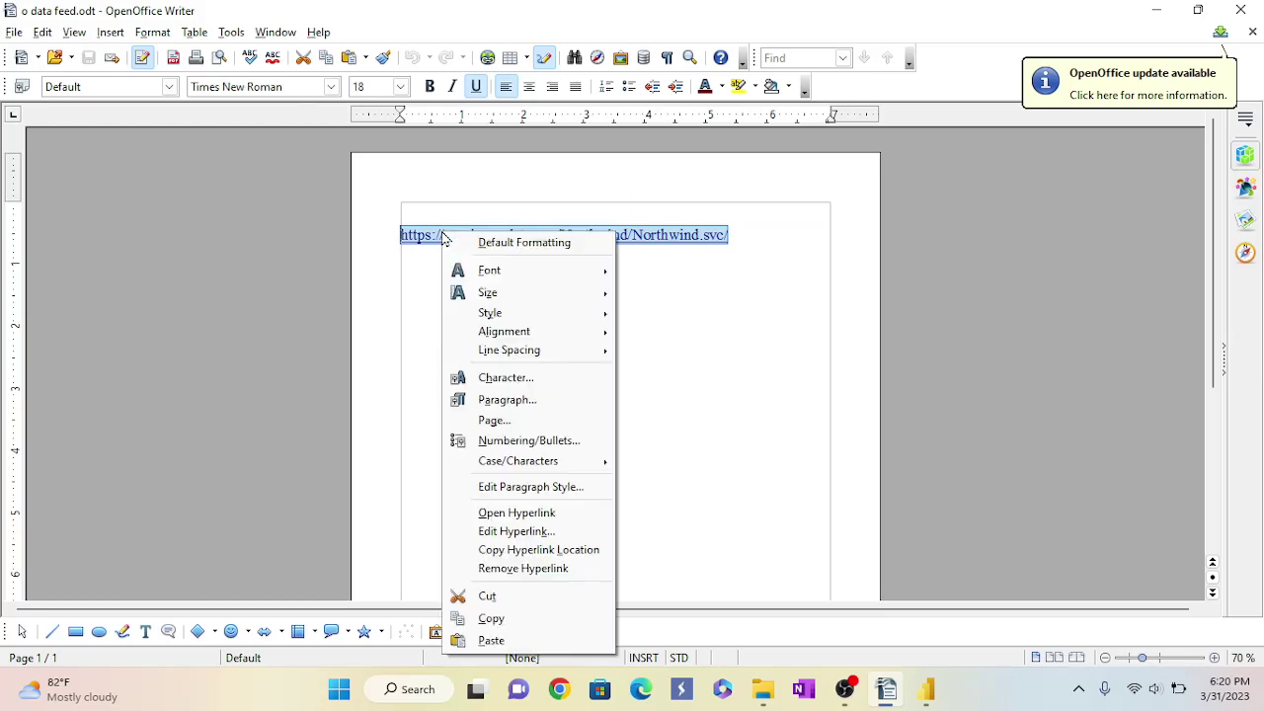
Copy the Northwind service URL from the Writer document, switch to Power BI Desktop and dismiss its start screen.
left_click(504, 619)
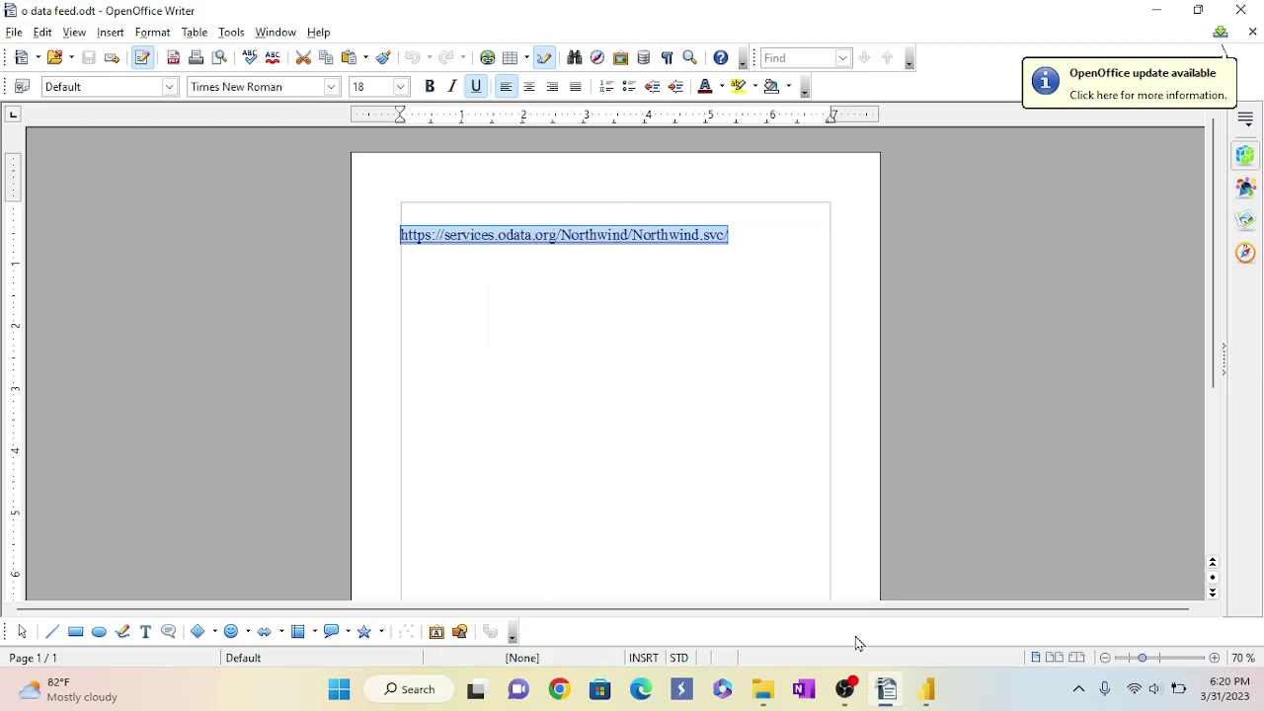
mouse_move(925, 689)
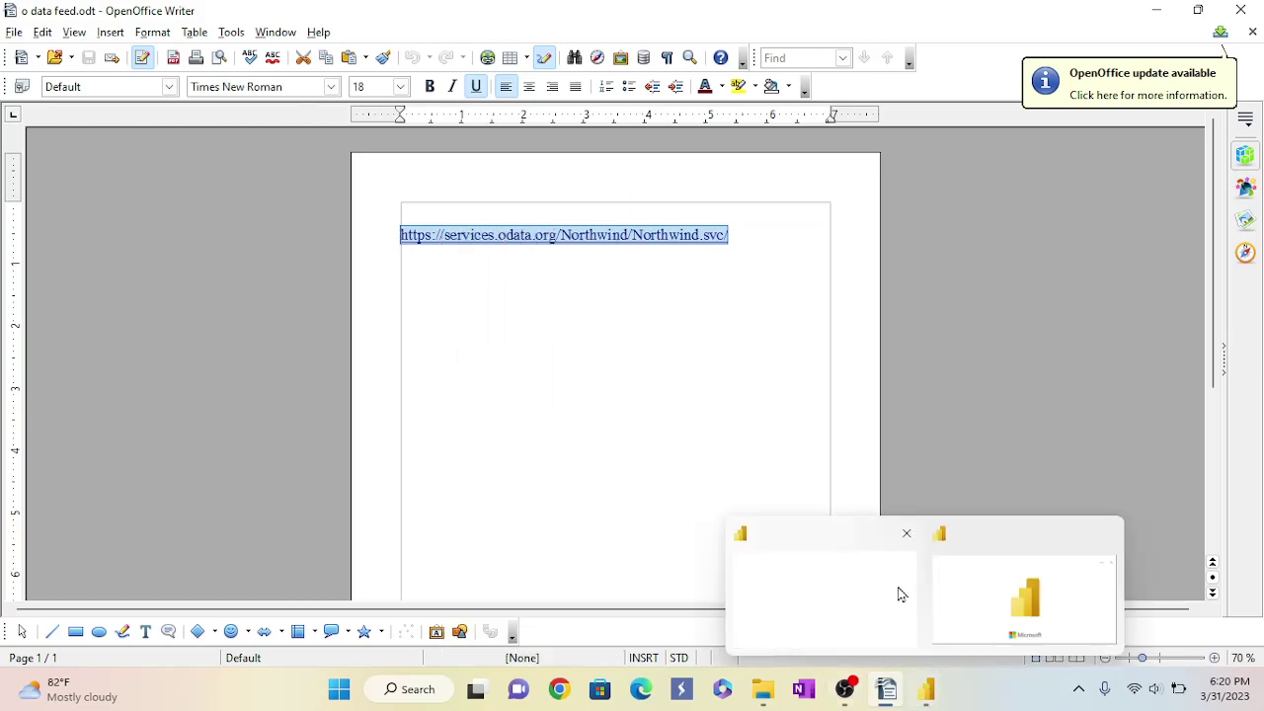
left_click(982, 605)
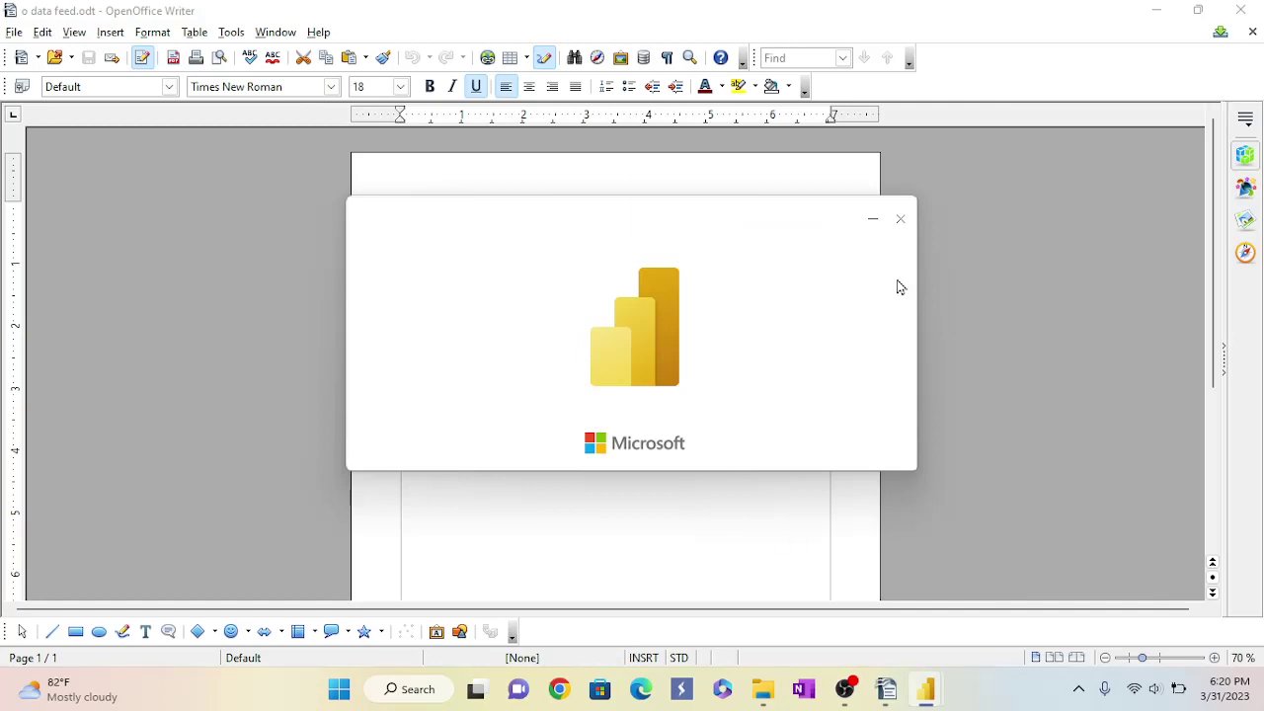
left_click(1157, 10)
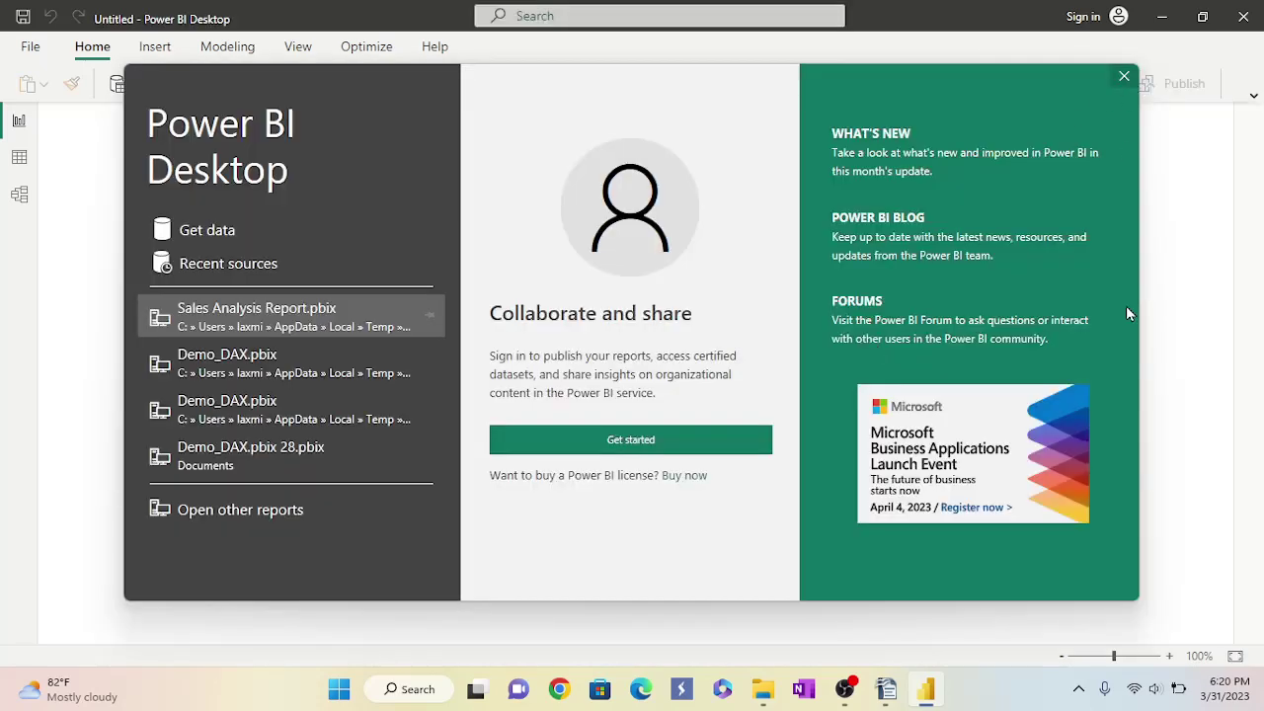
left_click(1125, 78)
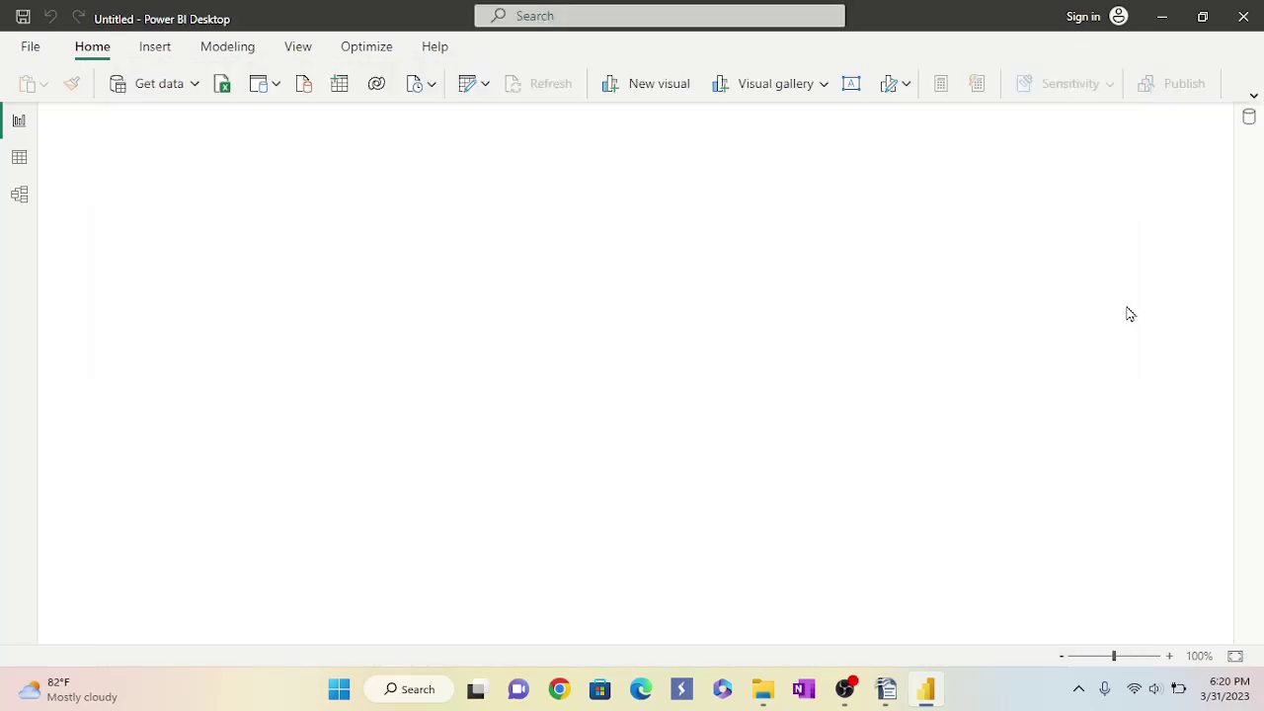
Search the full list of data connectors for "odata feed" and connect with OData Feed.
left_click(194, 87)
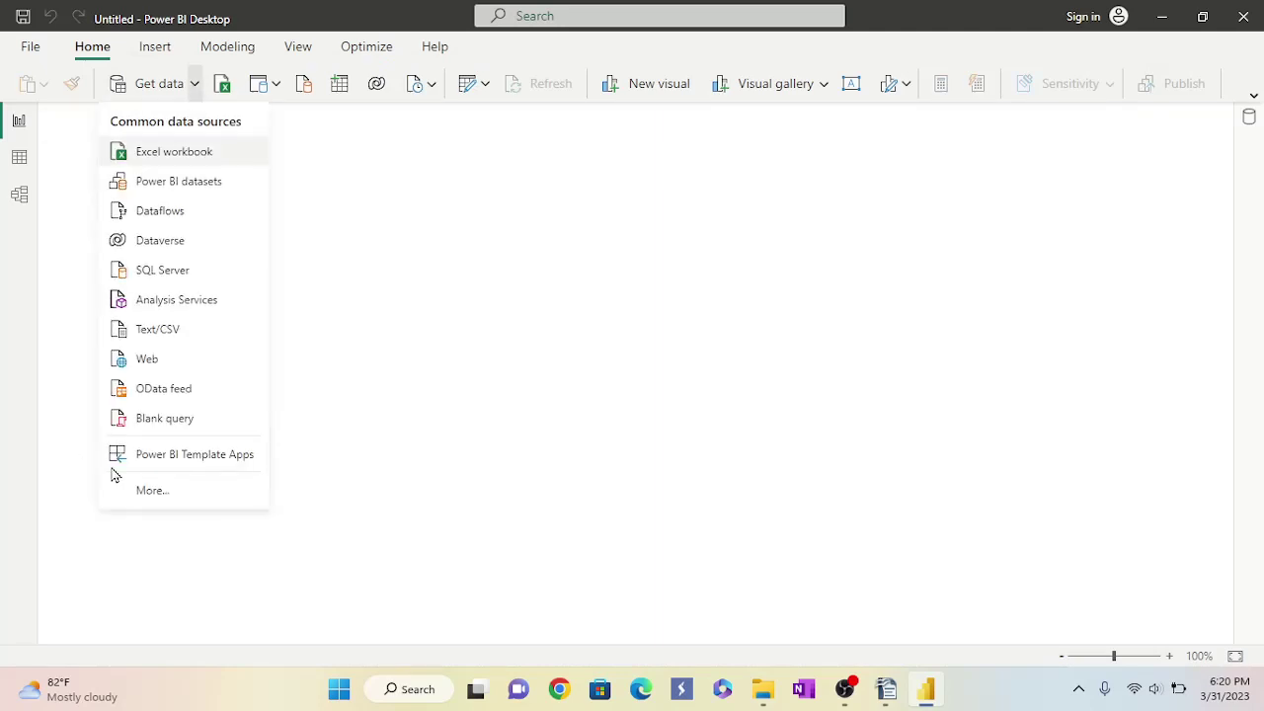
left_click(370, 269)
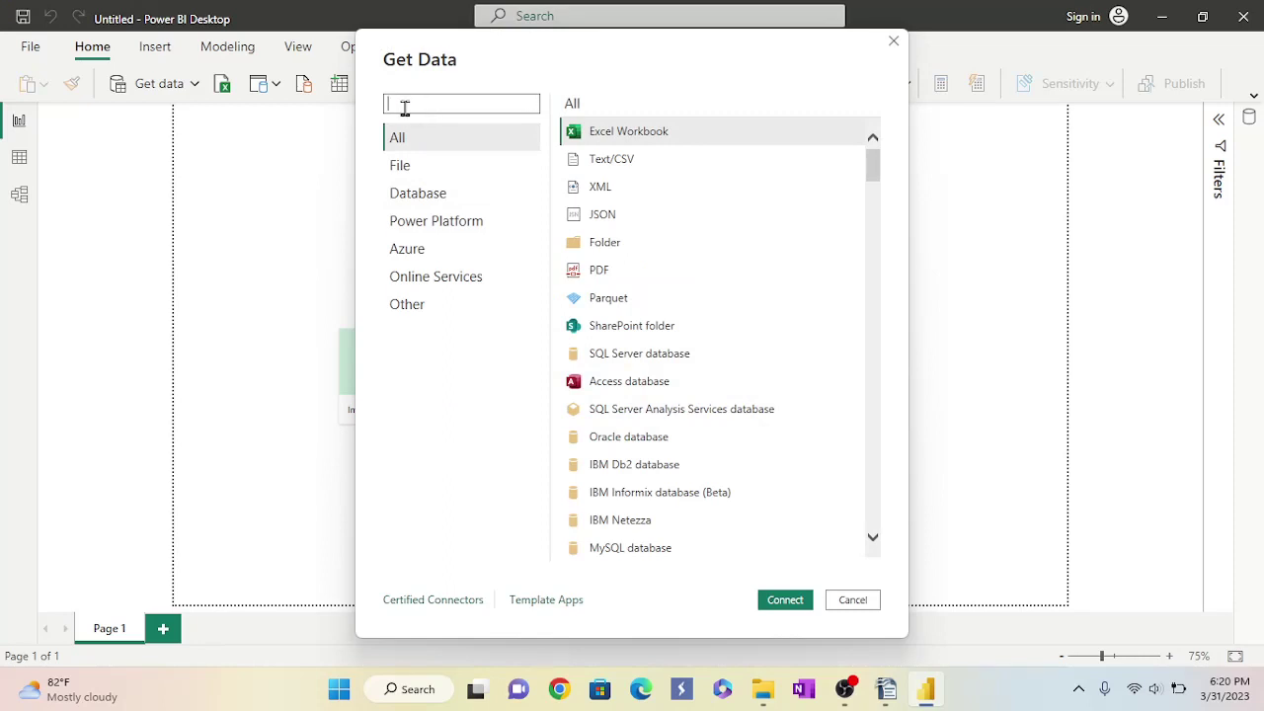
type("odata feed")
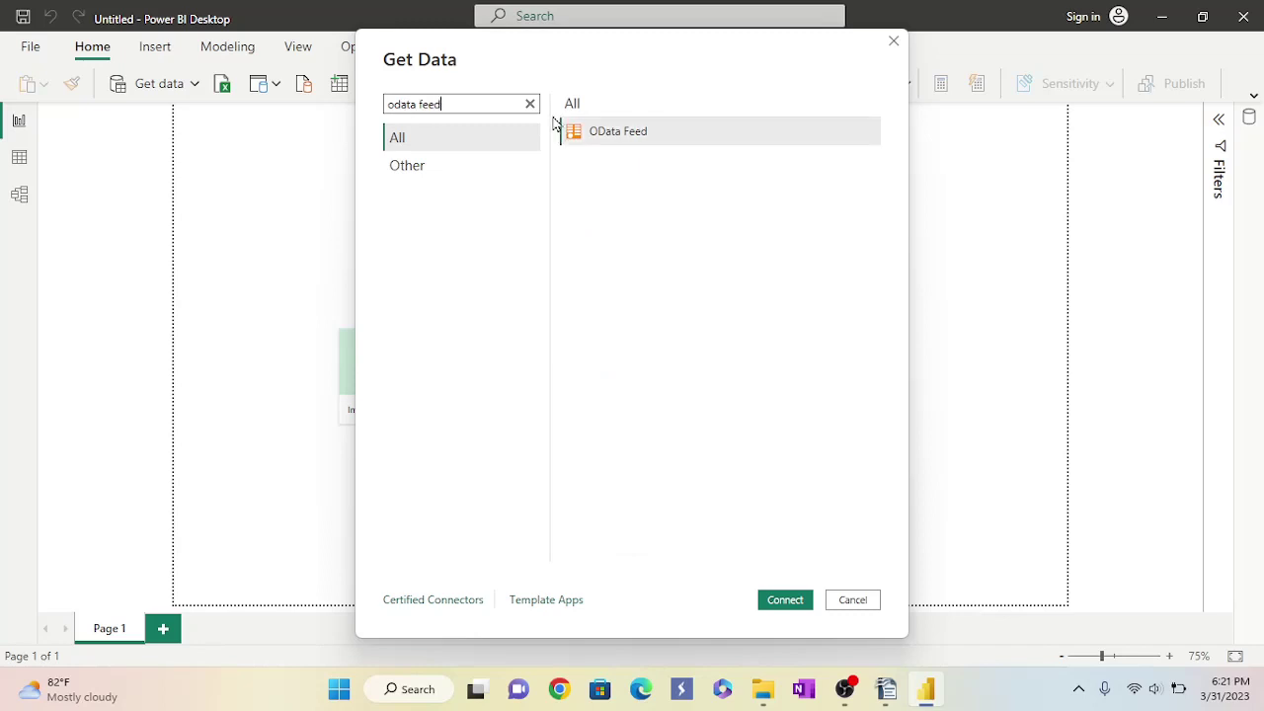
left_click(603, 133)
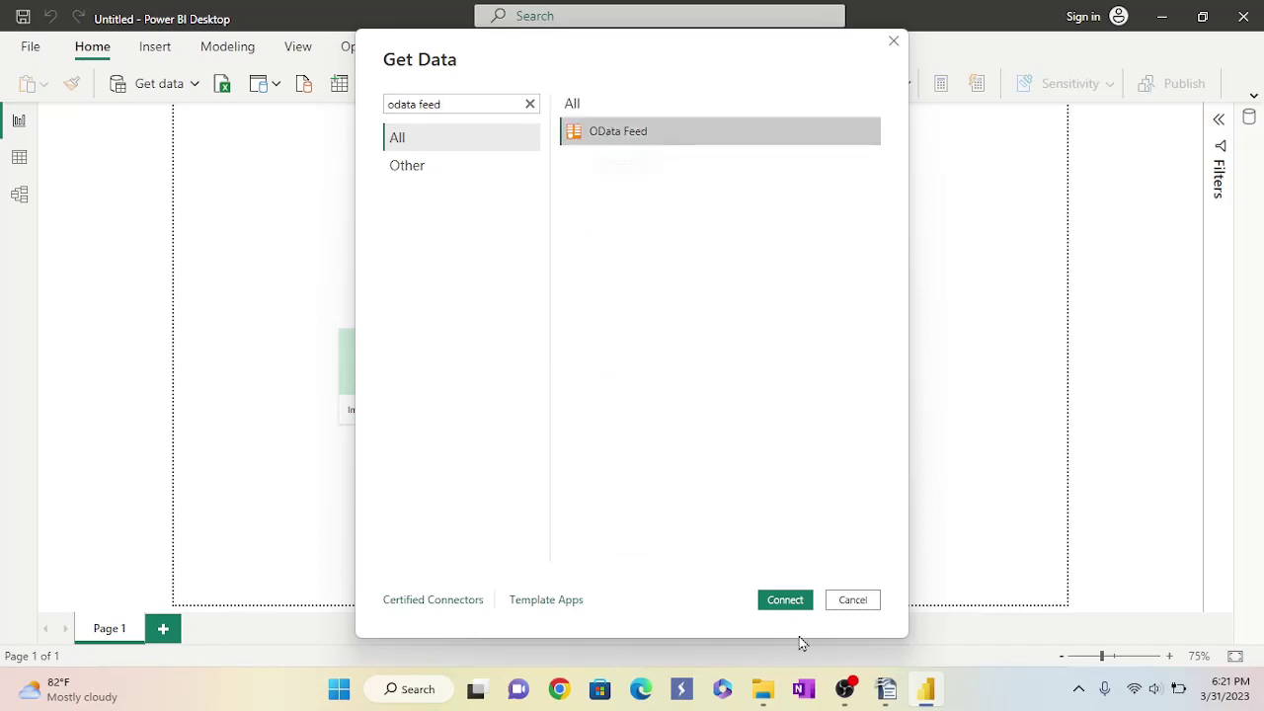
left_click(785, 600)
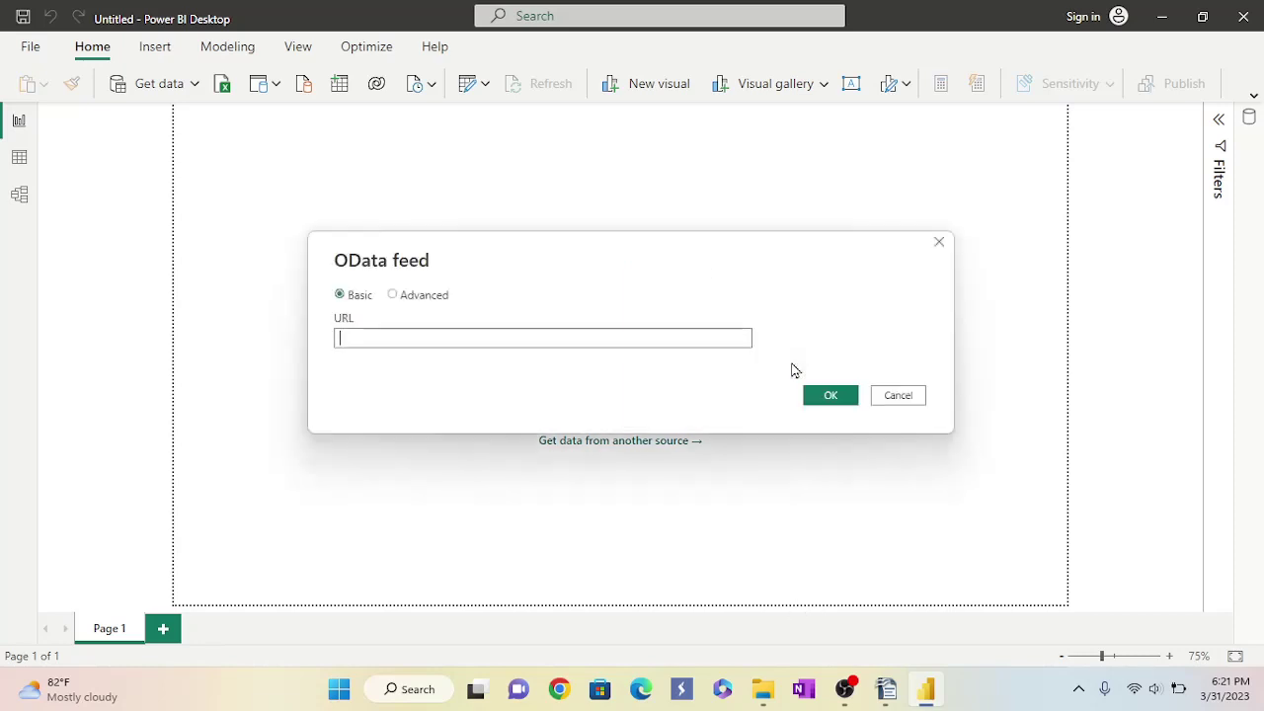
right_click(381, 342)
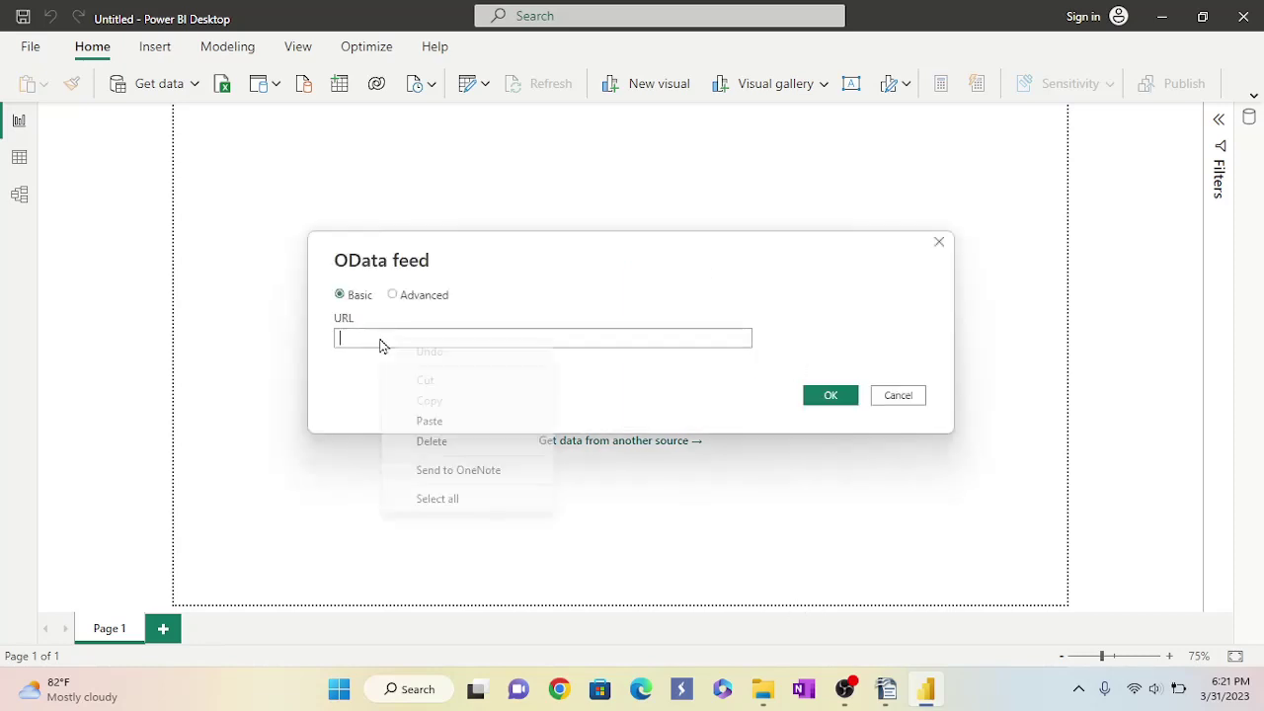
left_click(429, 422)
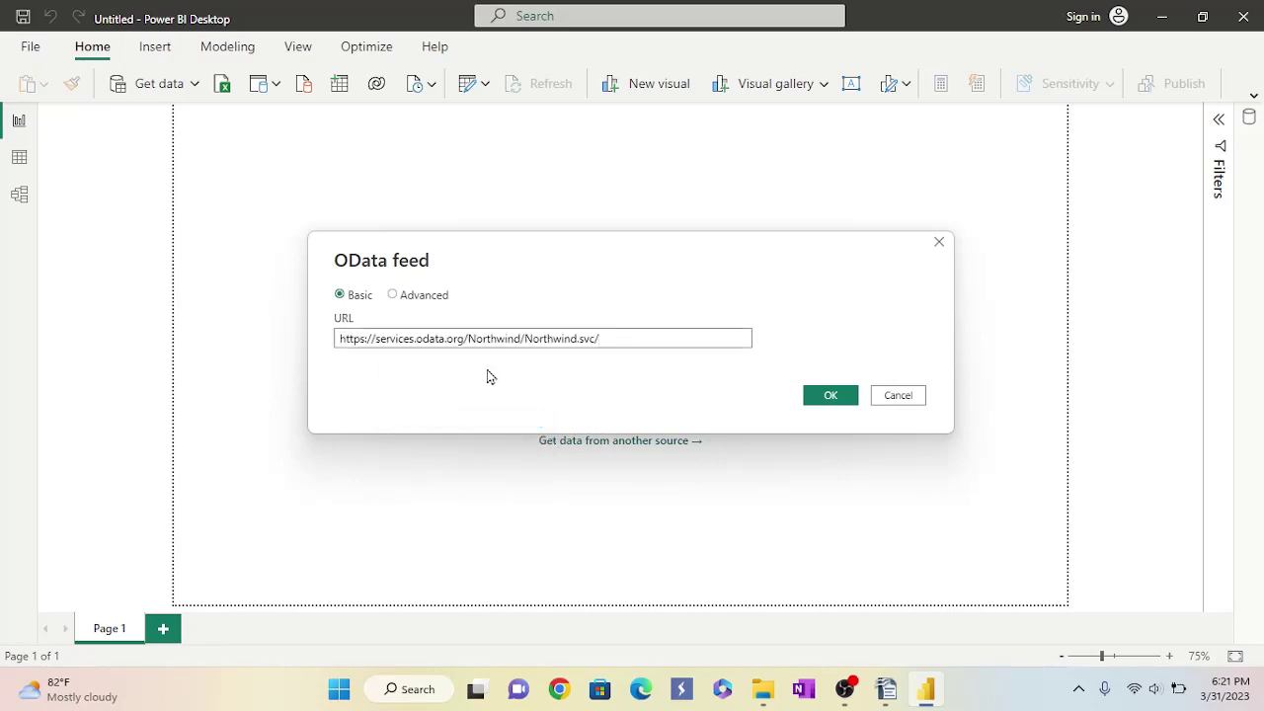
left_click(838, 403)
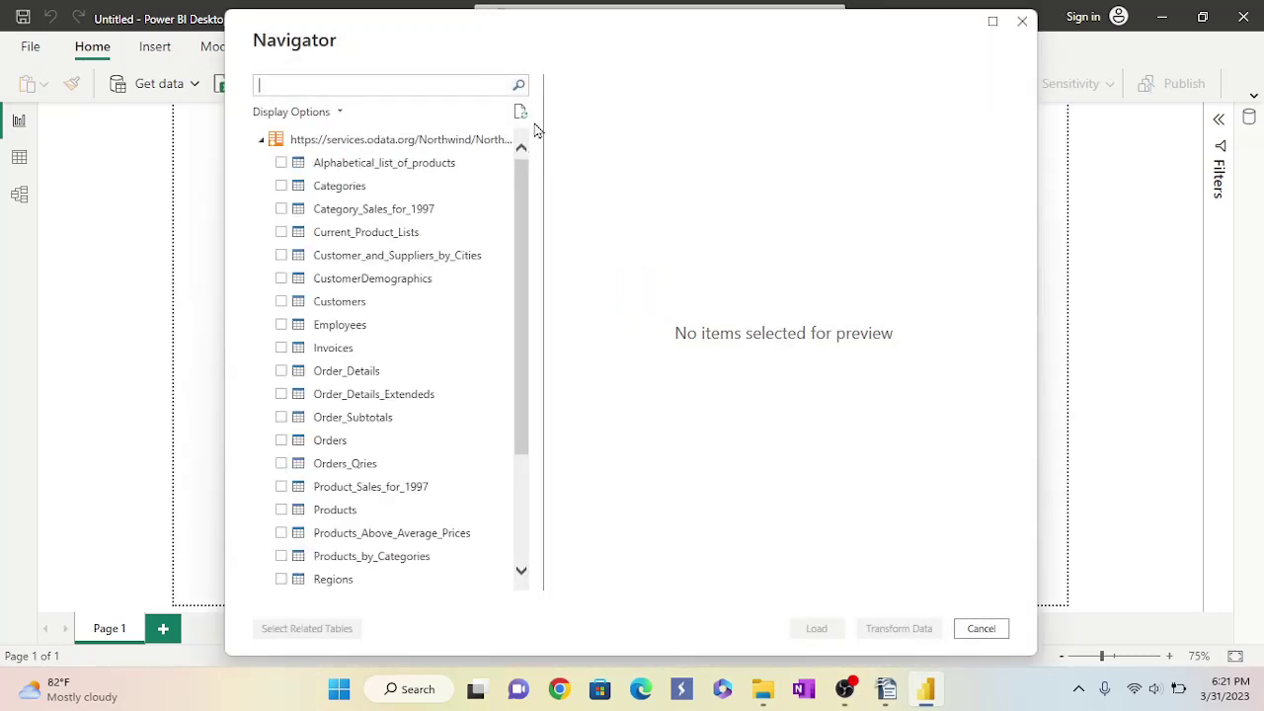
Load the Categories, Customers, Order_Details, Orders and Products tables from the Northwind feed.
left_click(281, 186)
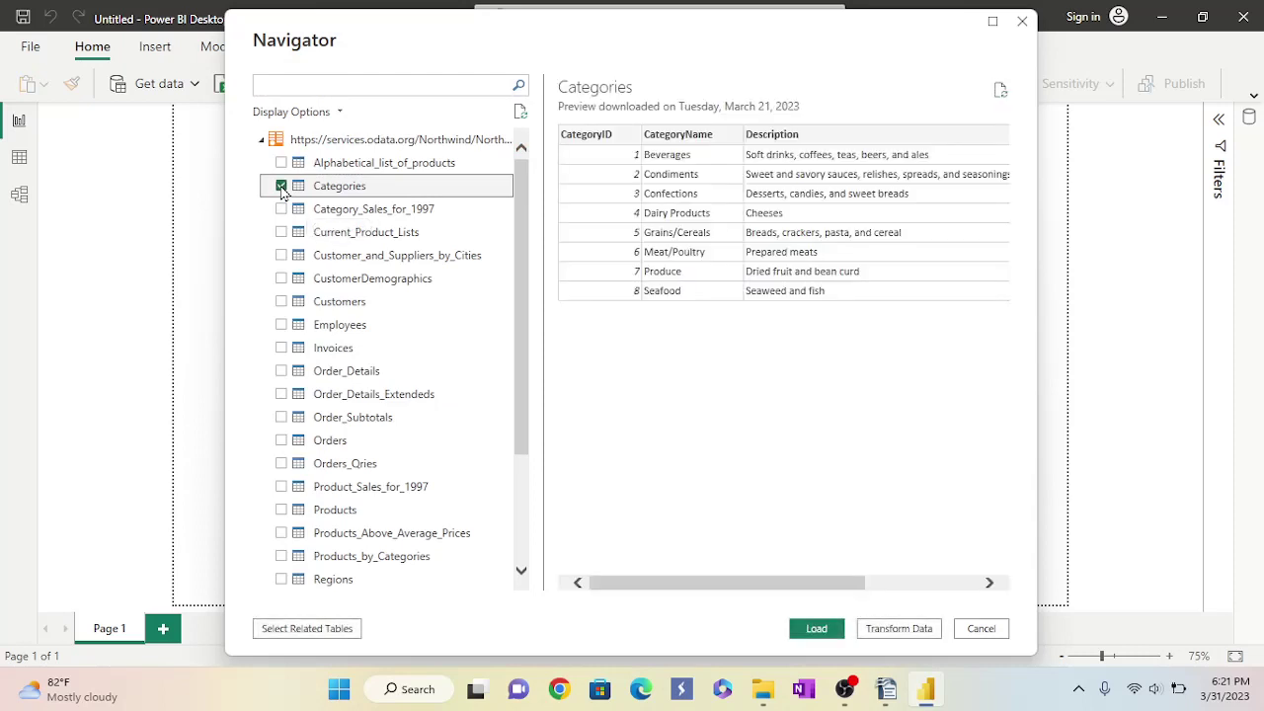
left_click(282, 303)
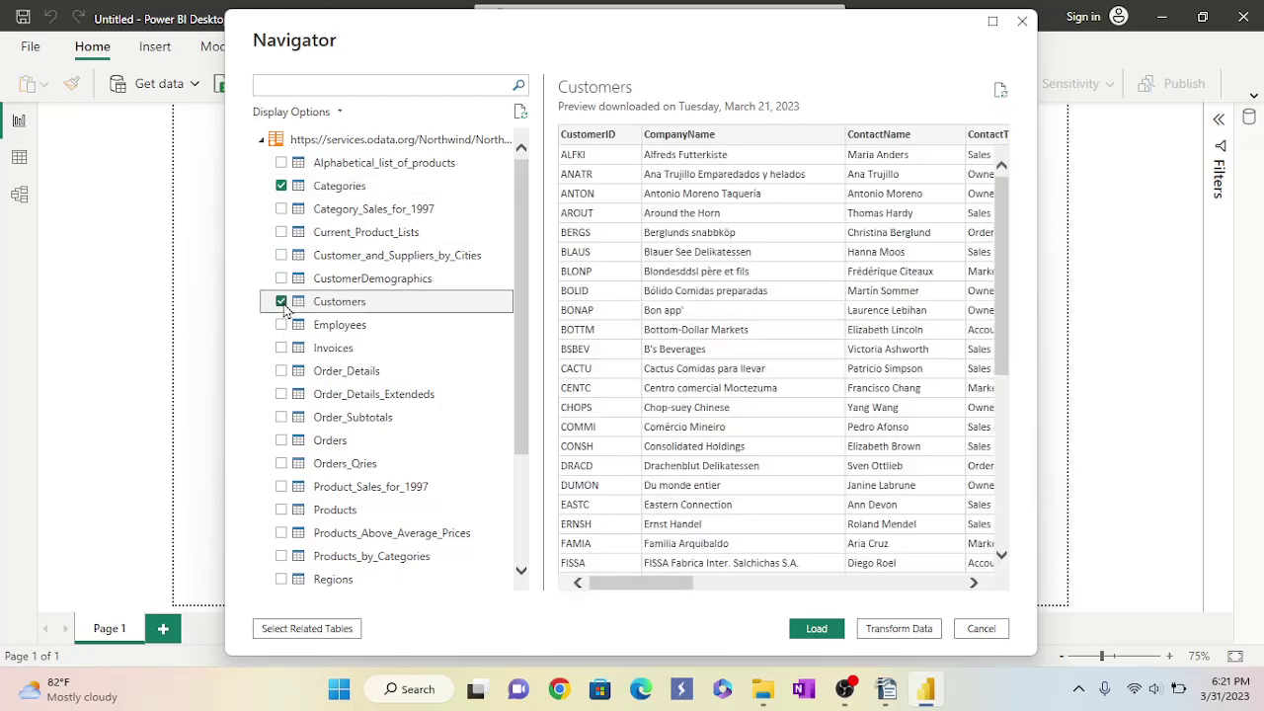
left_click(281, 371)
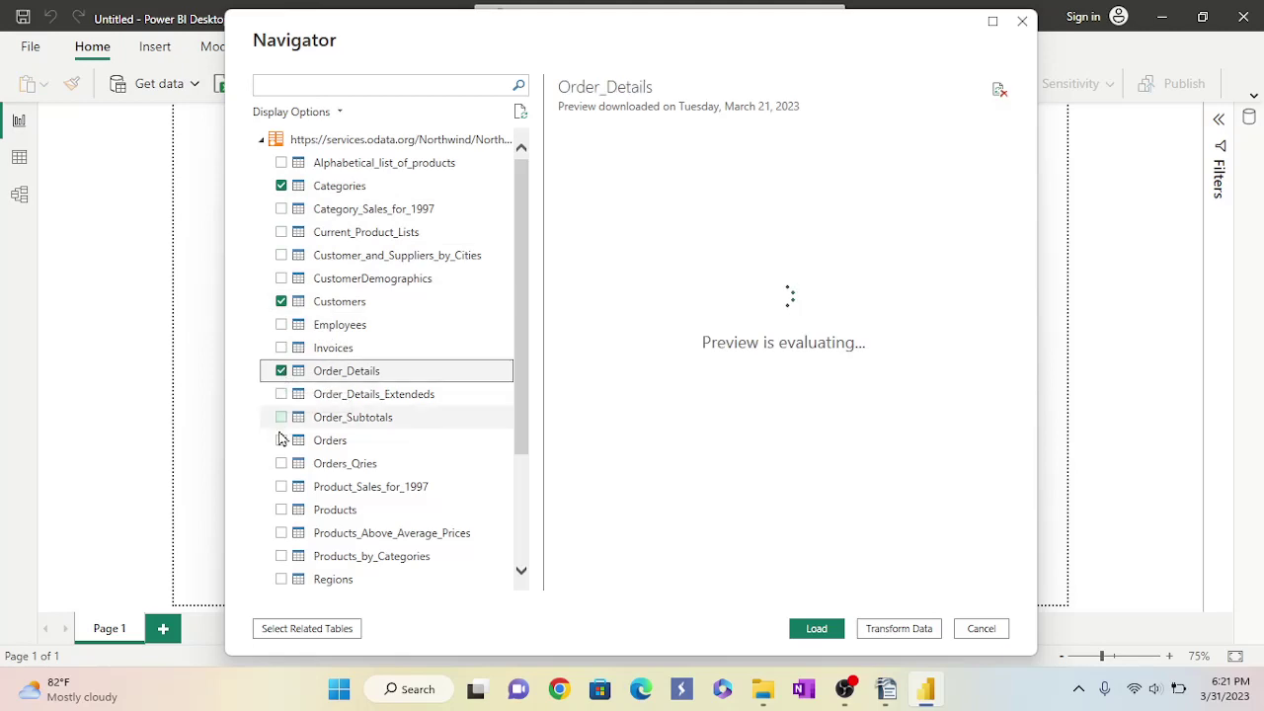
left_click(281, 440)
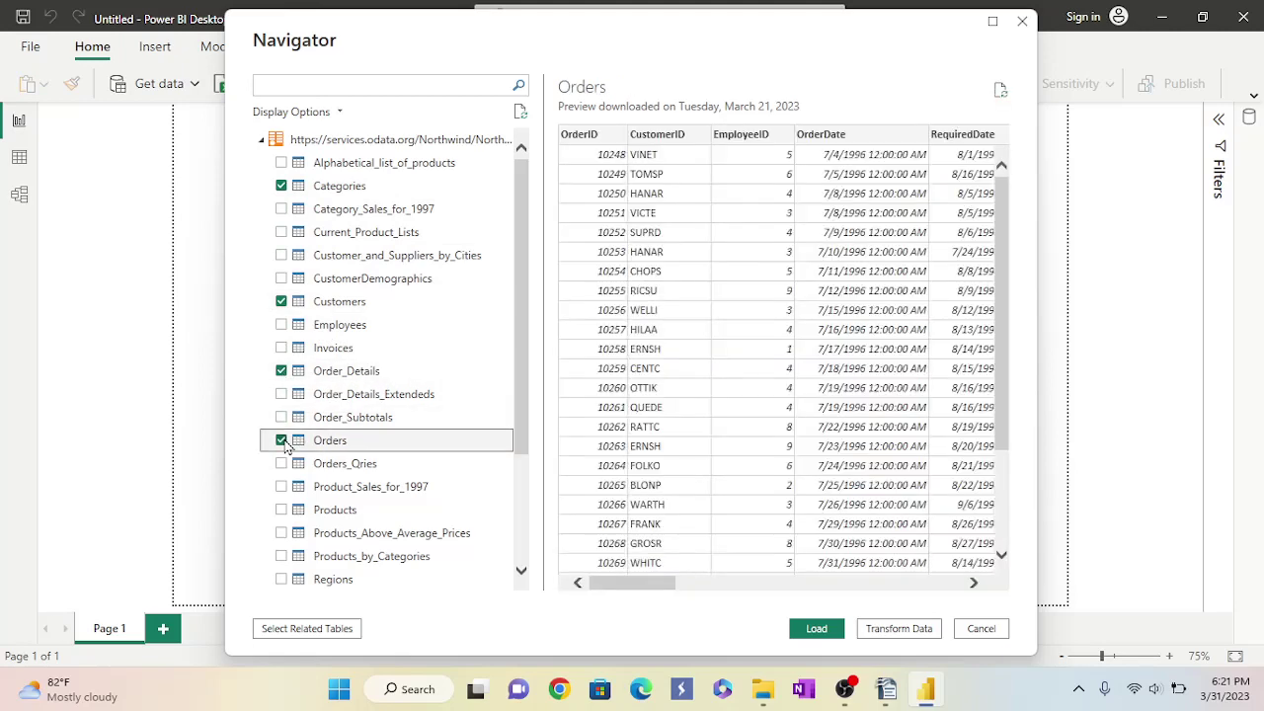
left_click(281, 510)
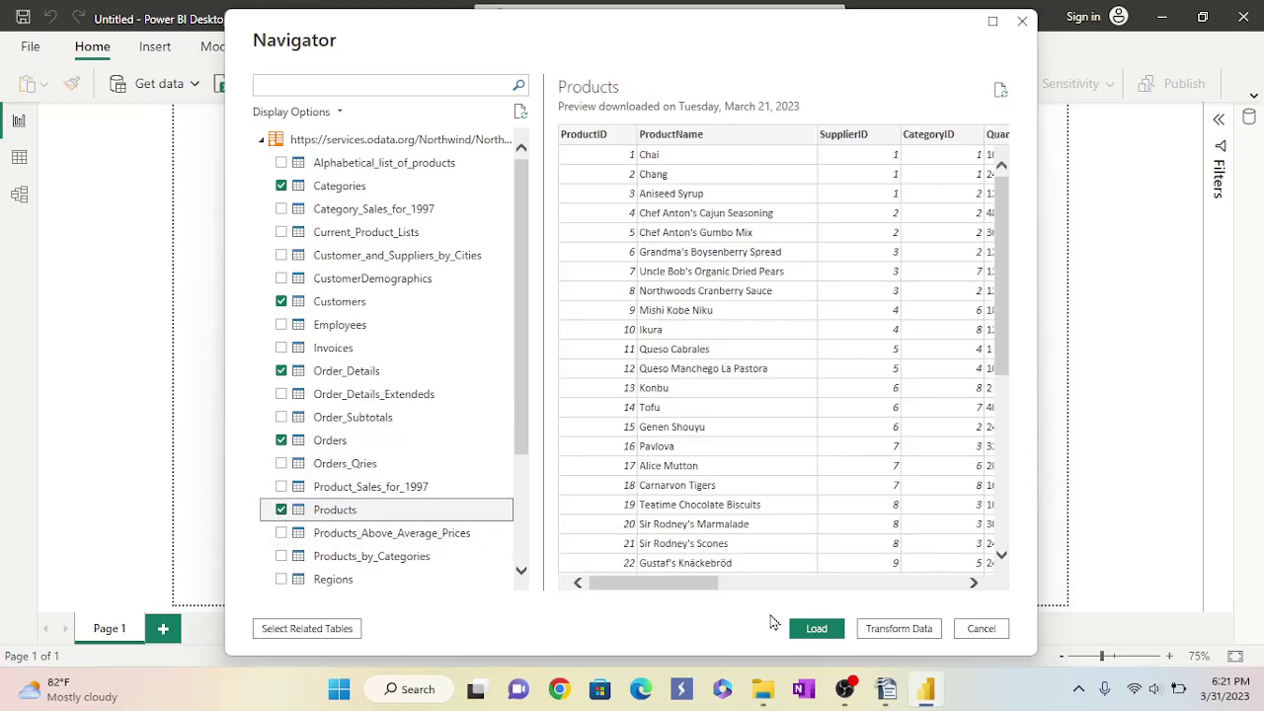
left_click(817, 629)
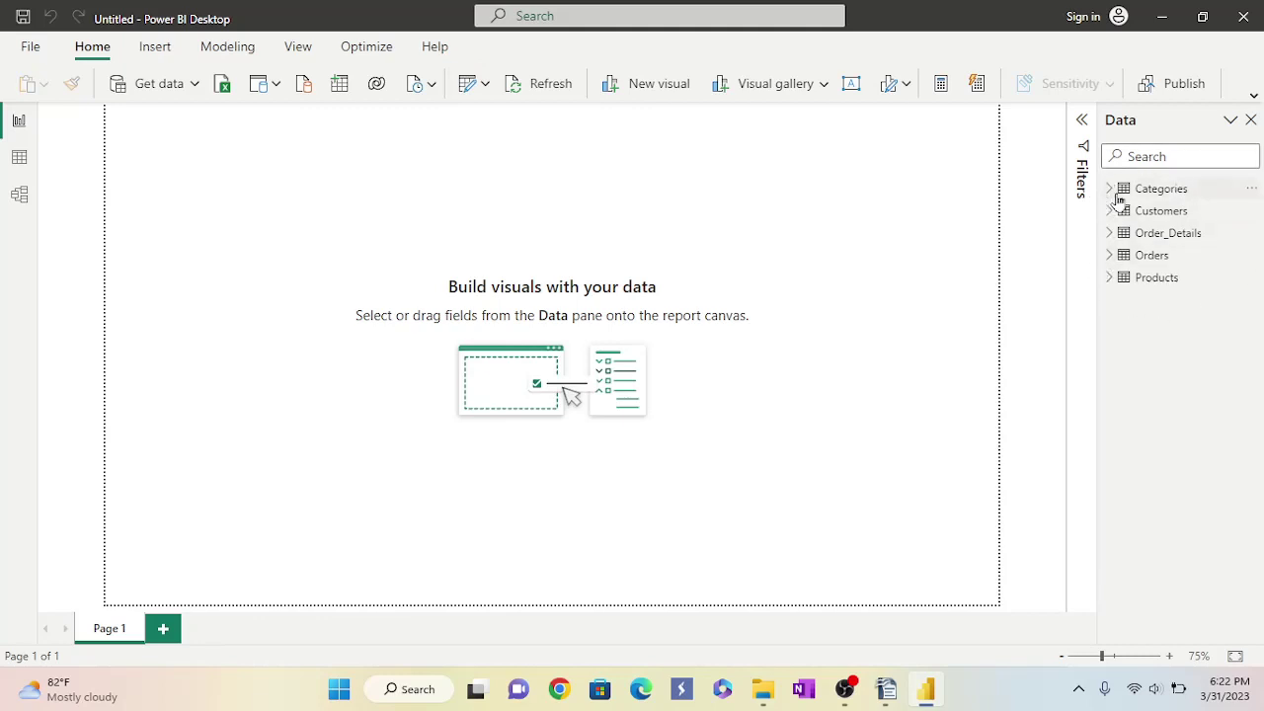
Open the Power Query Editor and remove the CustomerDemographics and Orders columns from the Customers query.
left_click(484, 87)
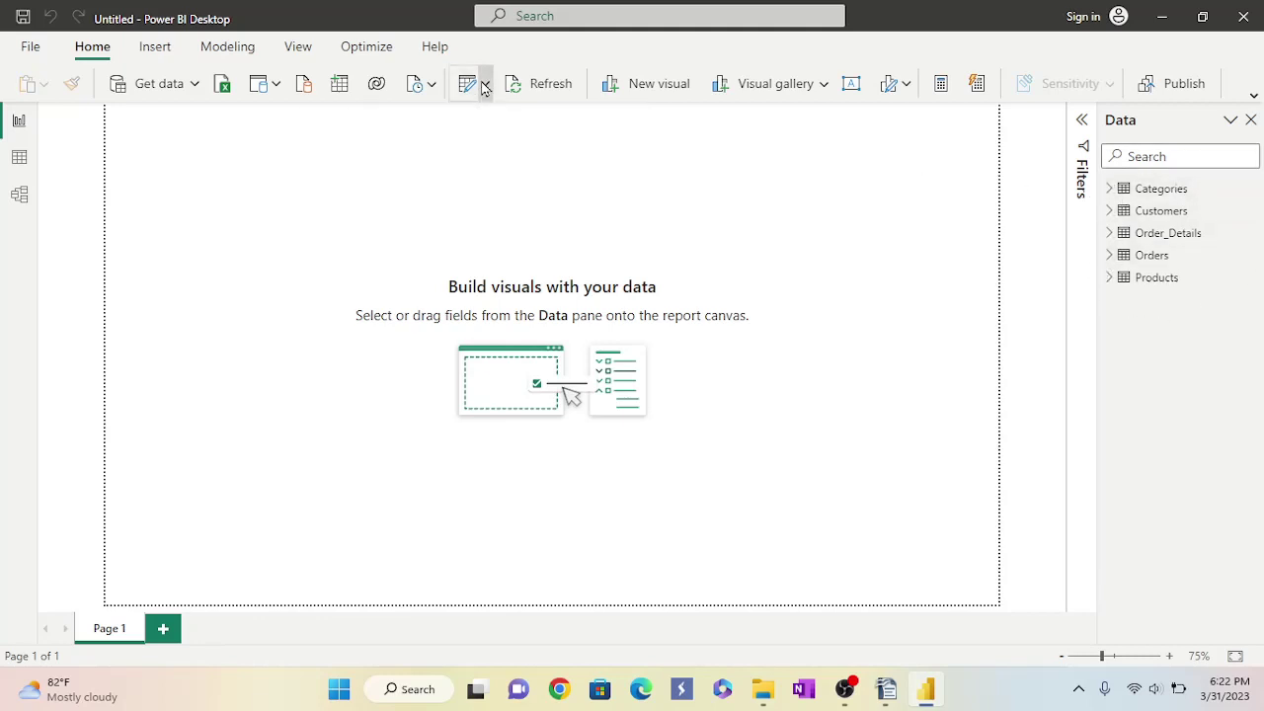
left_click(491, 124)
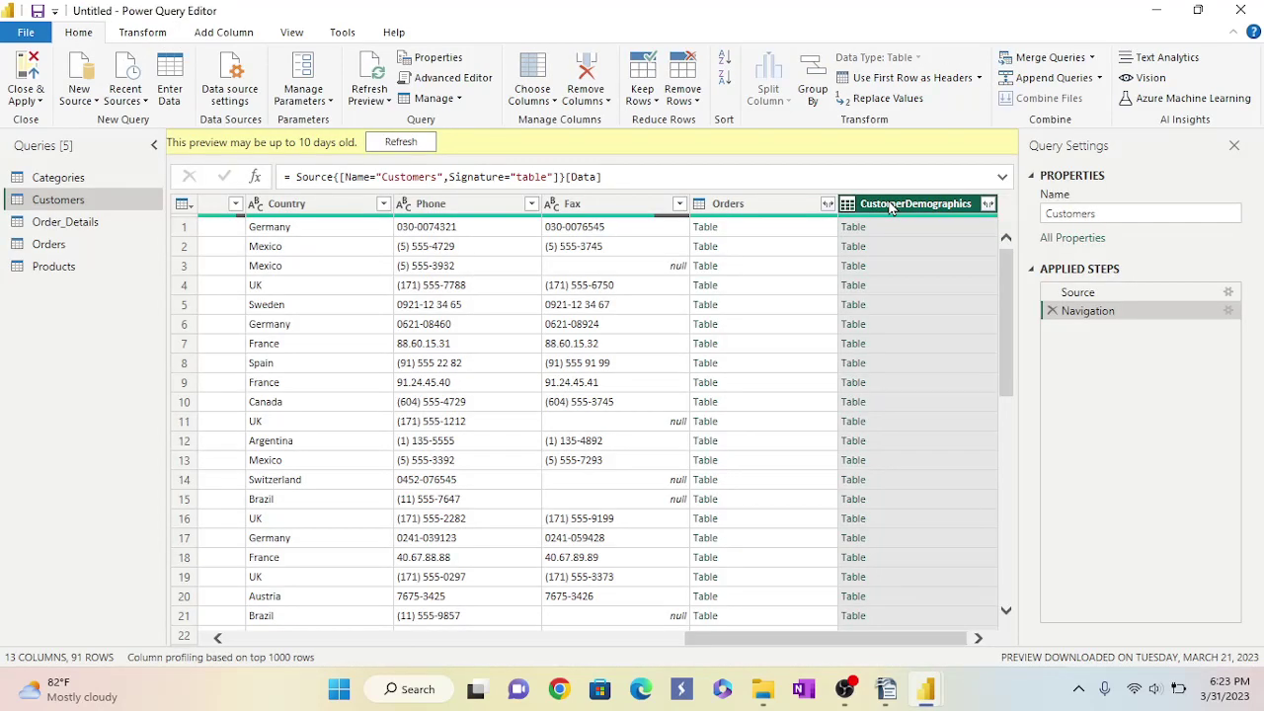
right_click(891, 208)
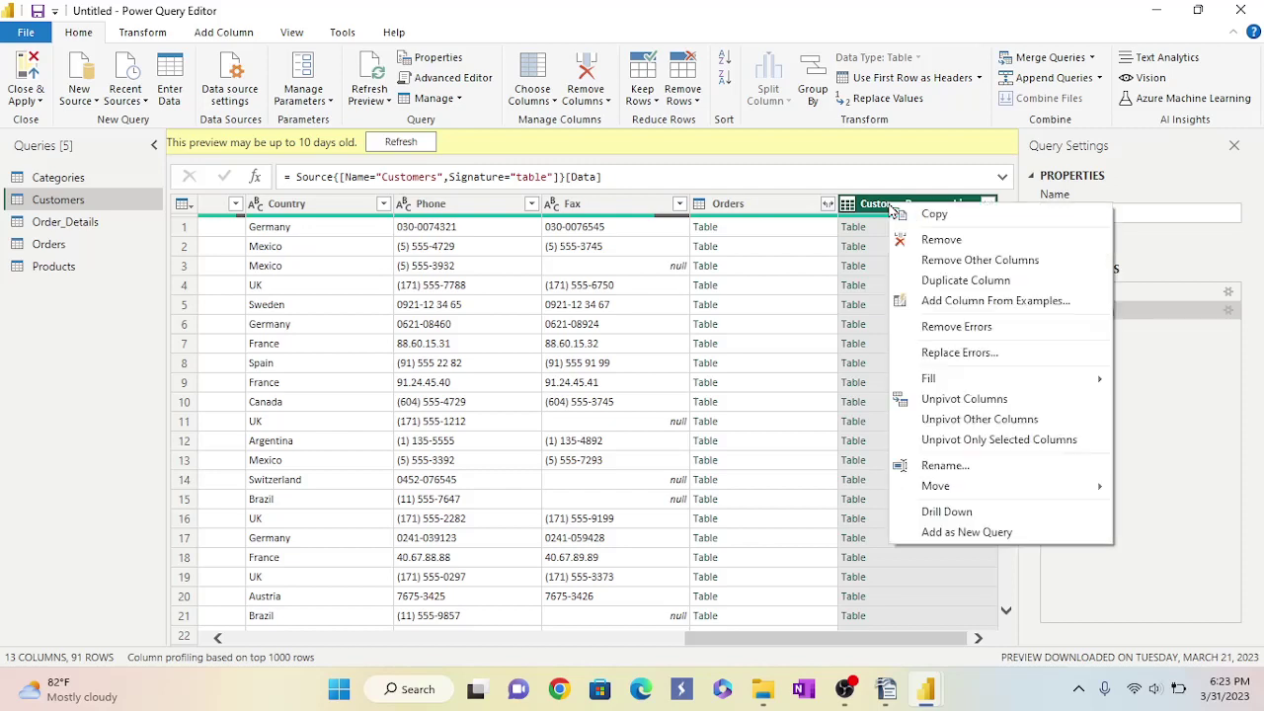
left_click(939, 241)
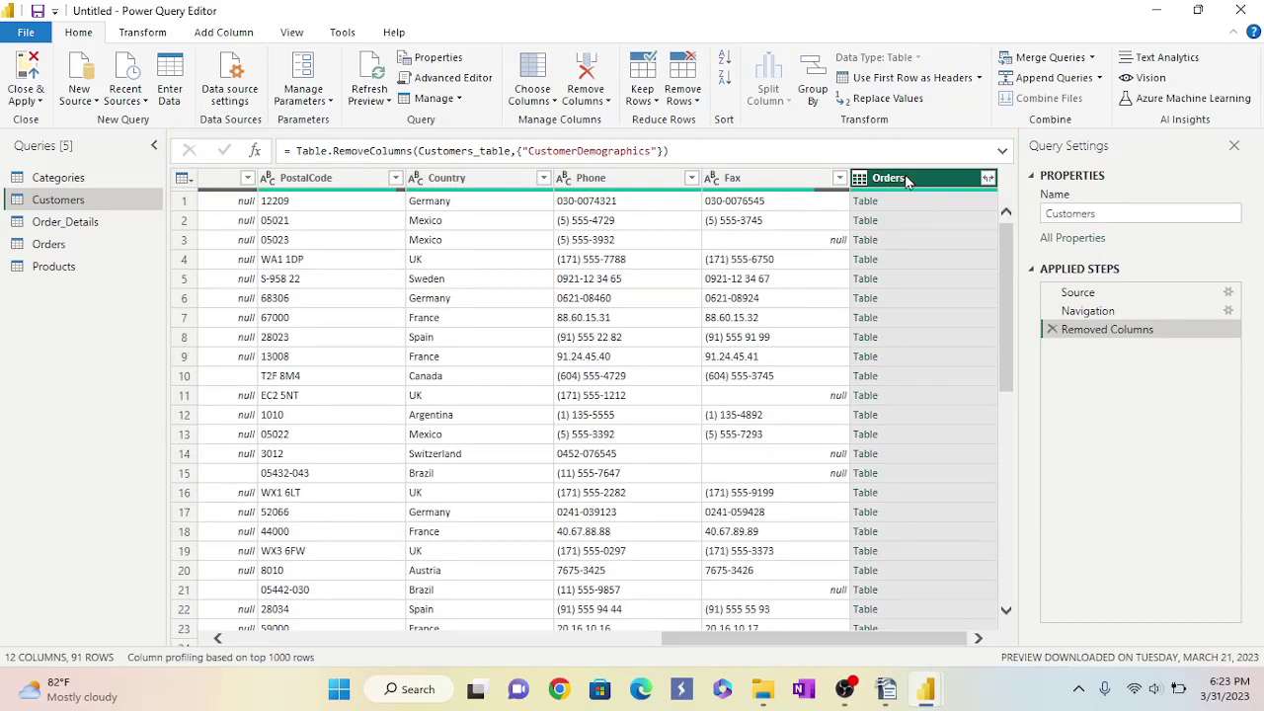
right_click(906, 181)
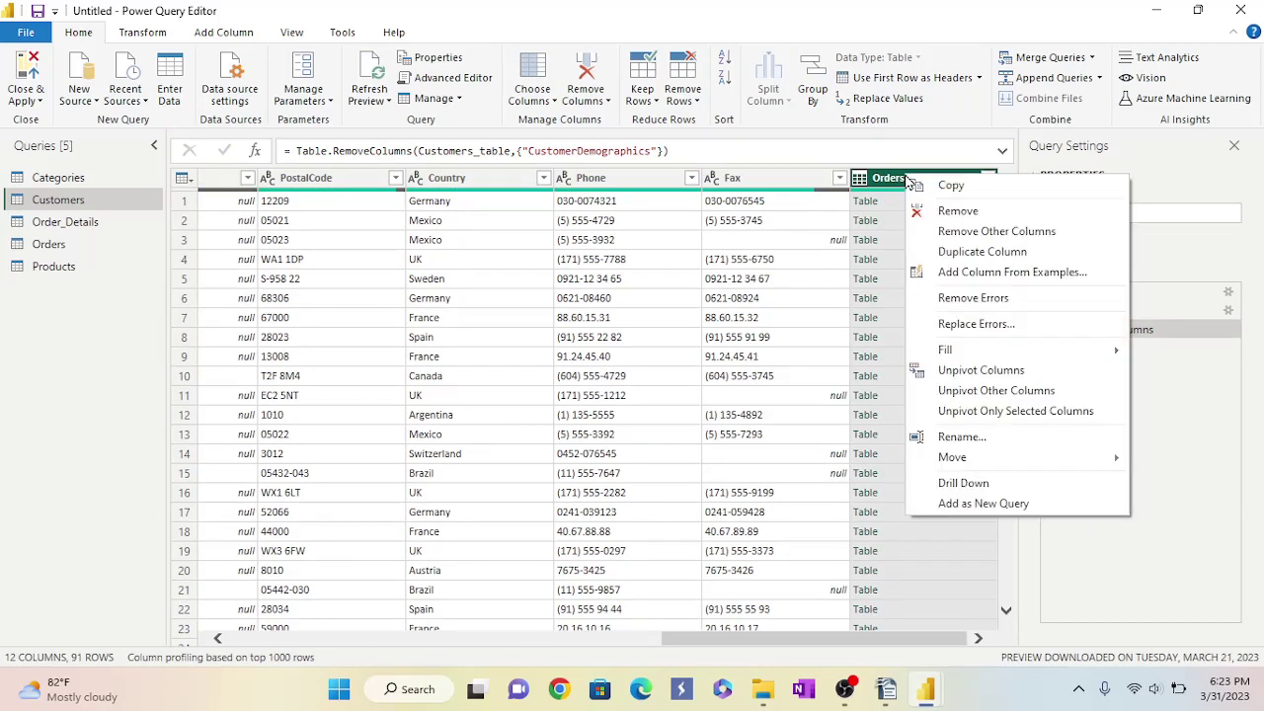
left_click(945, 211)
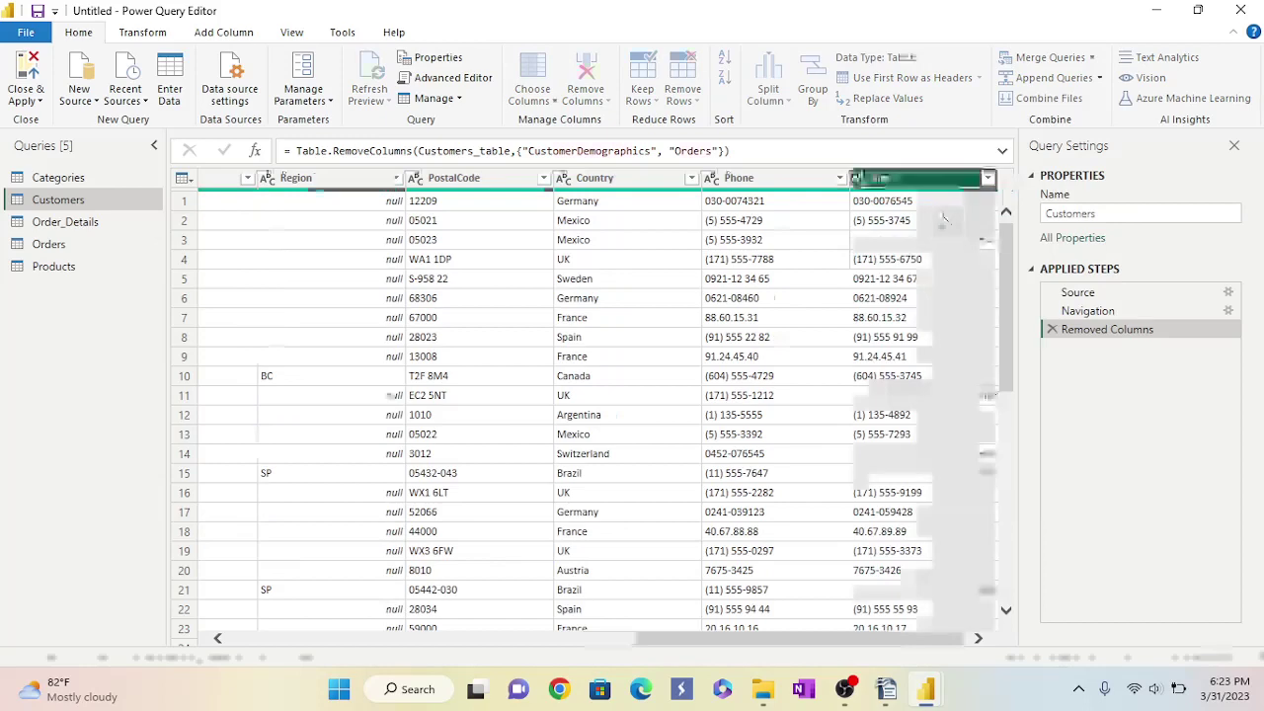
Examine the remaining columns of the Customers query, including the values in Region.
left_click_drag(871, 642, 730, 642)
left_click(632, 181)
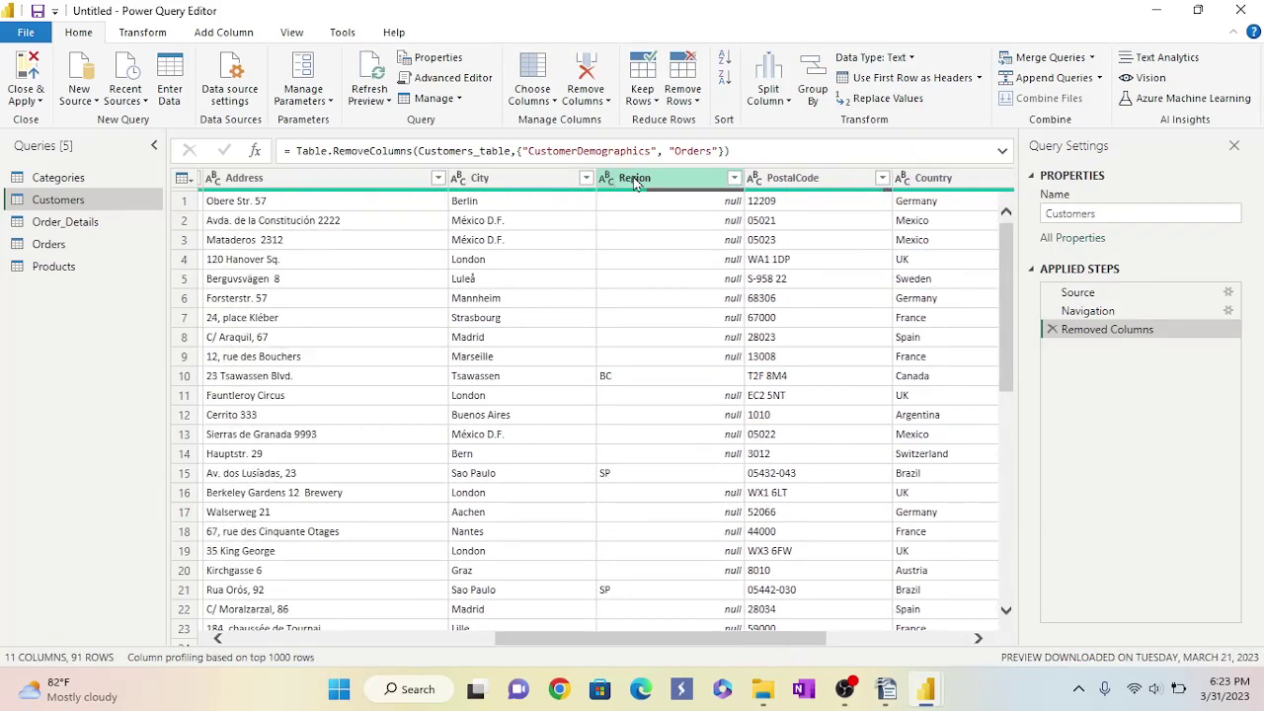
right_click(635, 183)
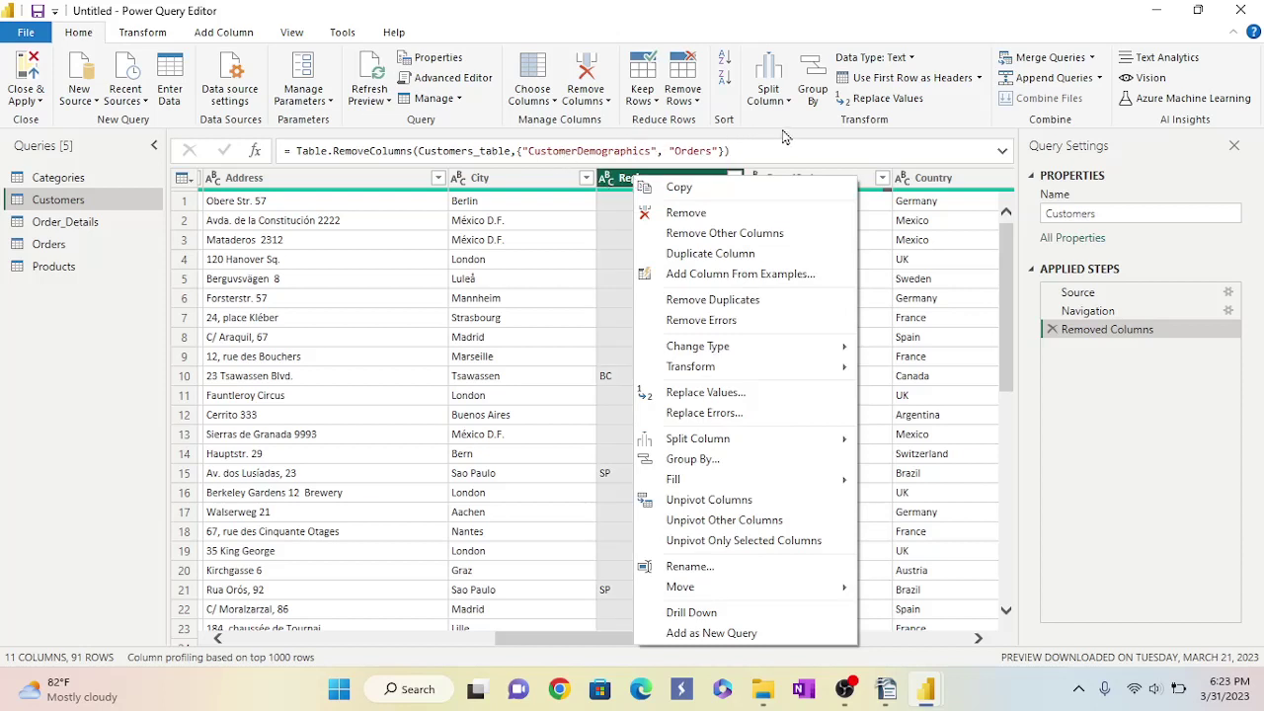
left_click(783, 137)
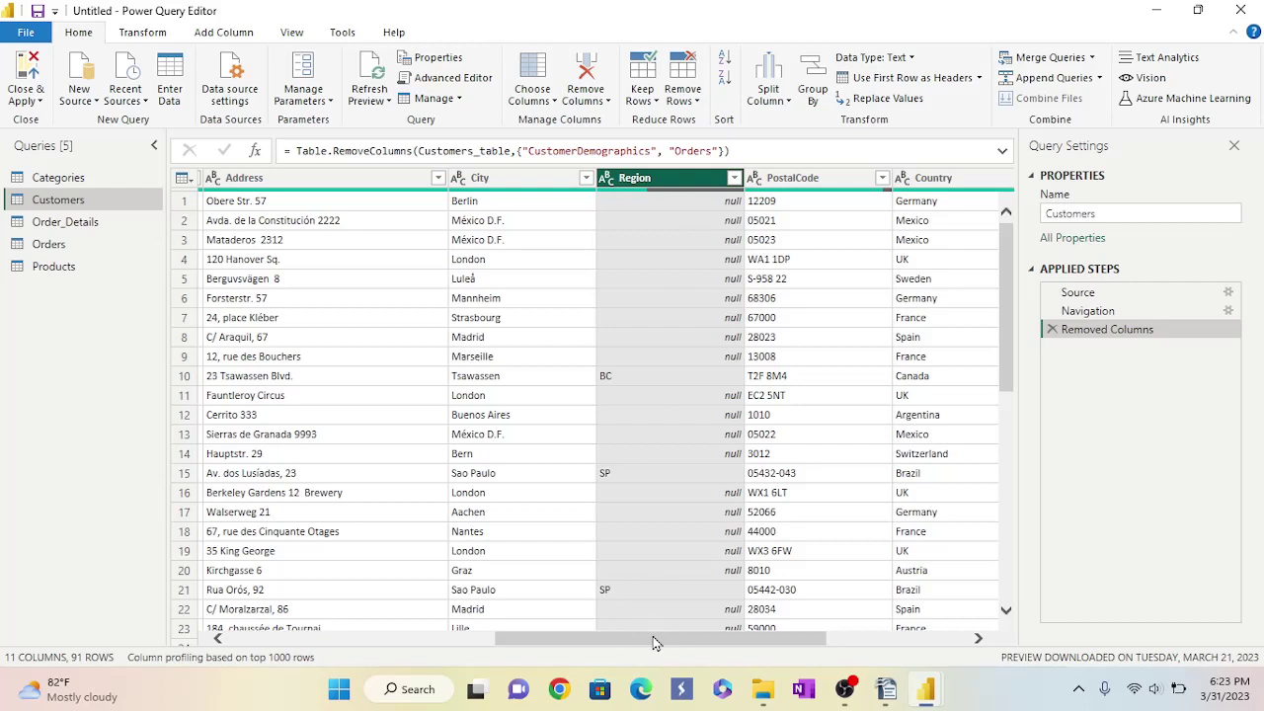
left_click_drag(653, 636, 833, 644)
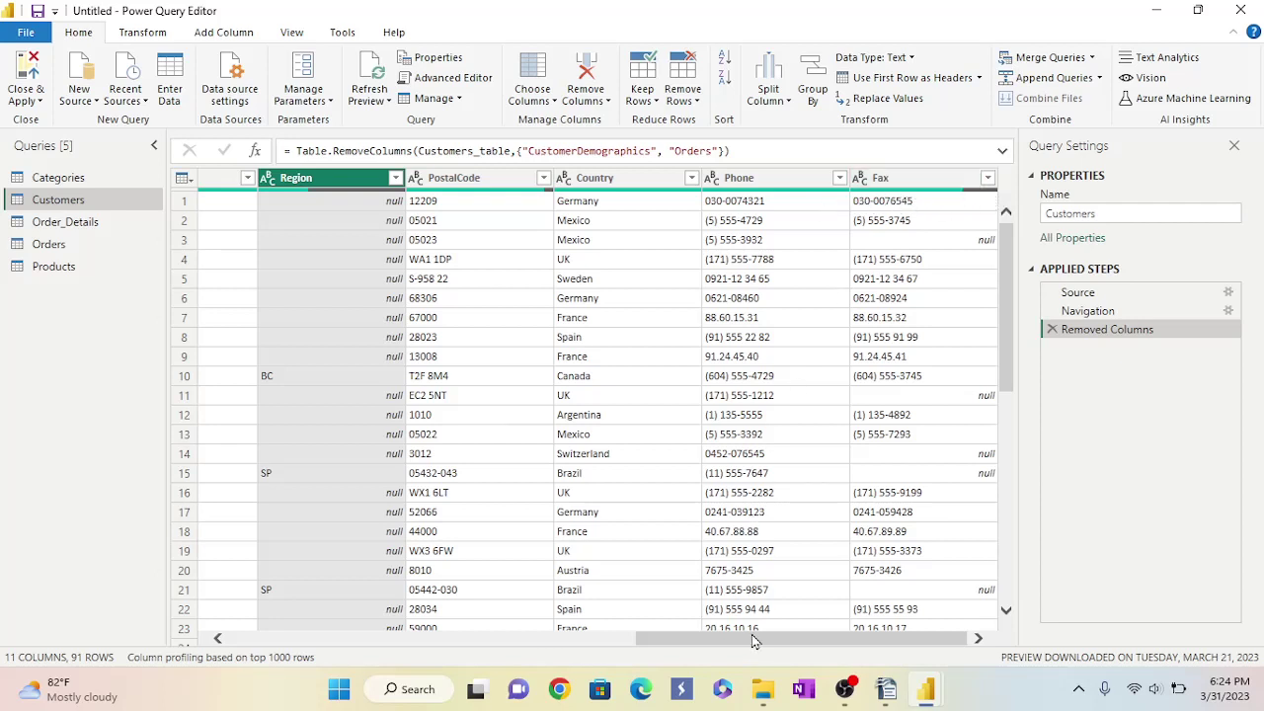
left_click_drag(776, 644, 365, 649)
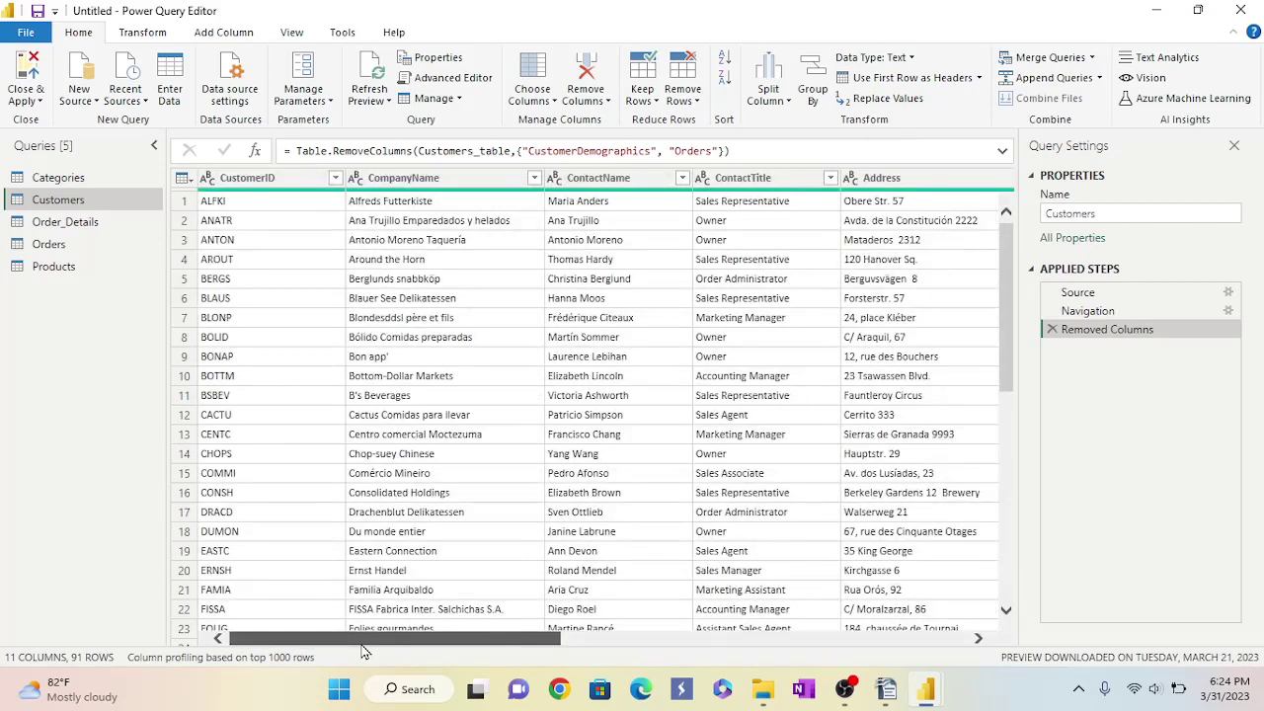
Open the Order_Details query and examine its columns, including the Order and Product record columns.
left_click(76, 226)
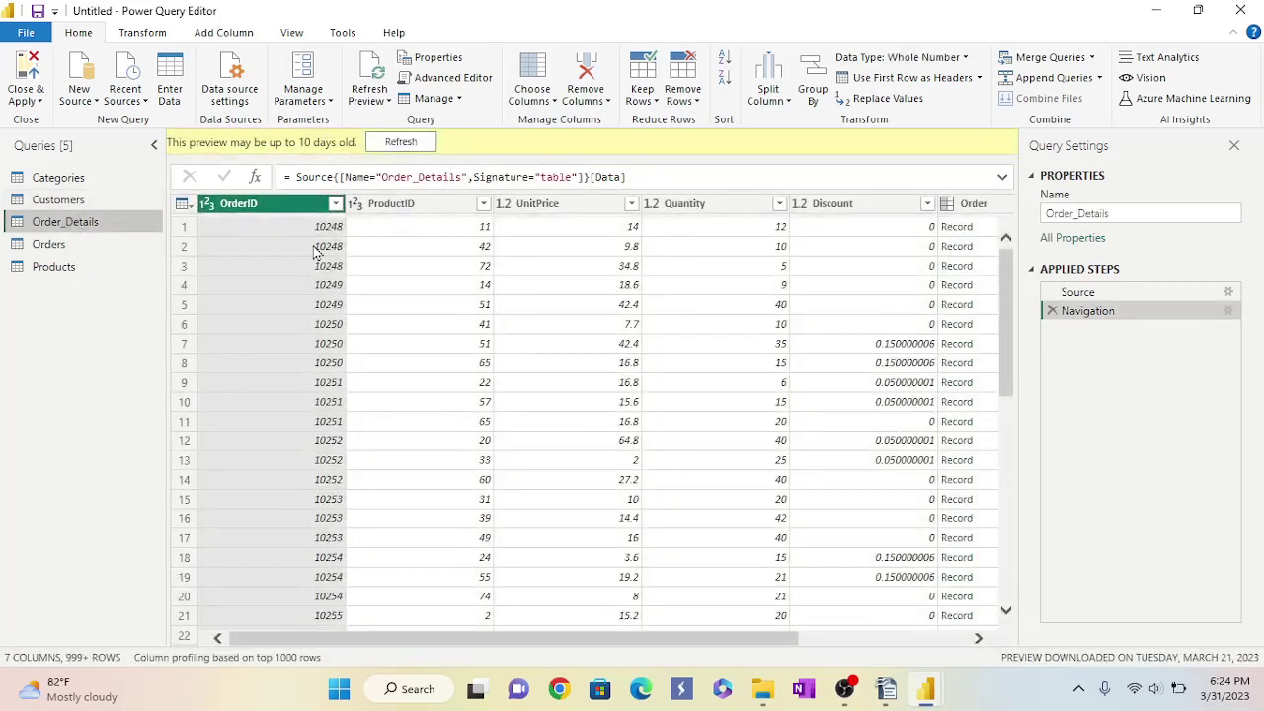
left_click_drag(619, 633, 781, 637)
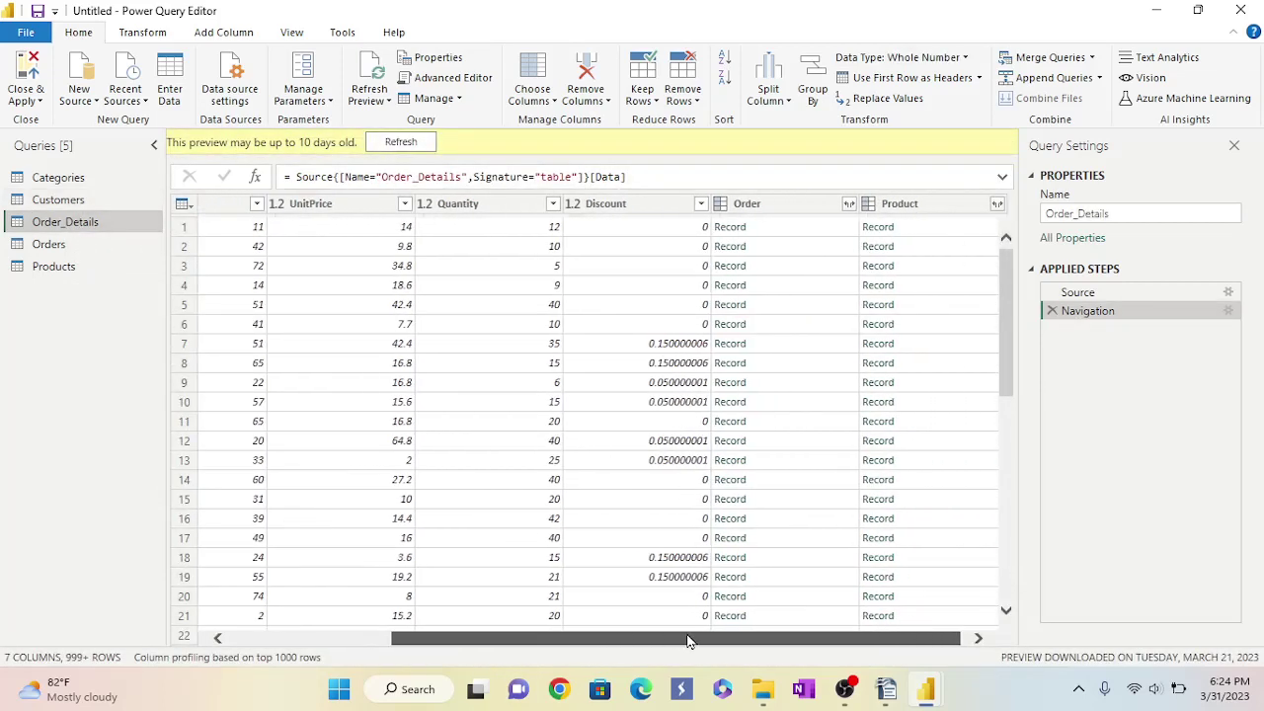
right_click(795, 210)
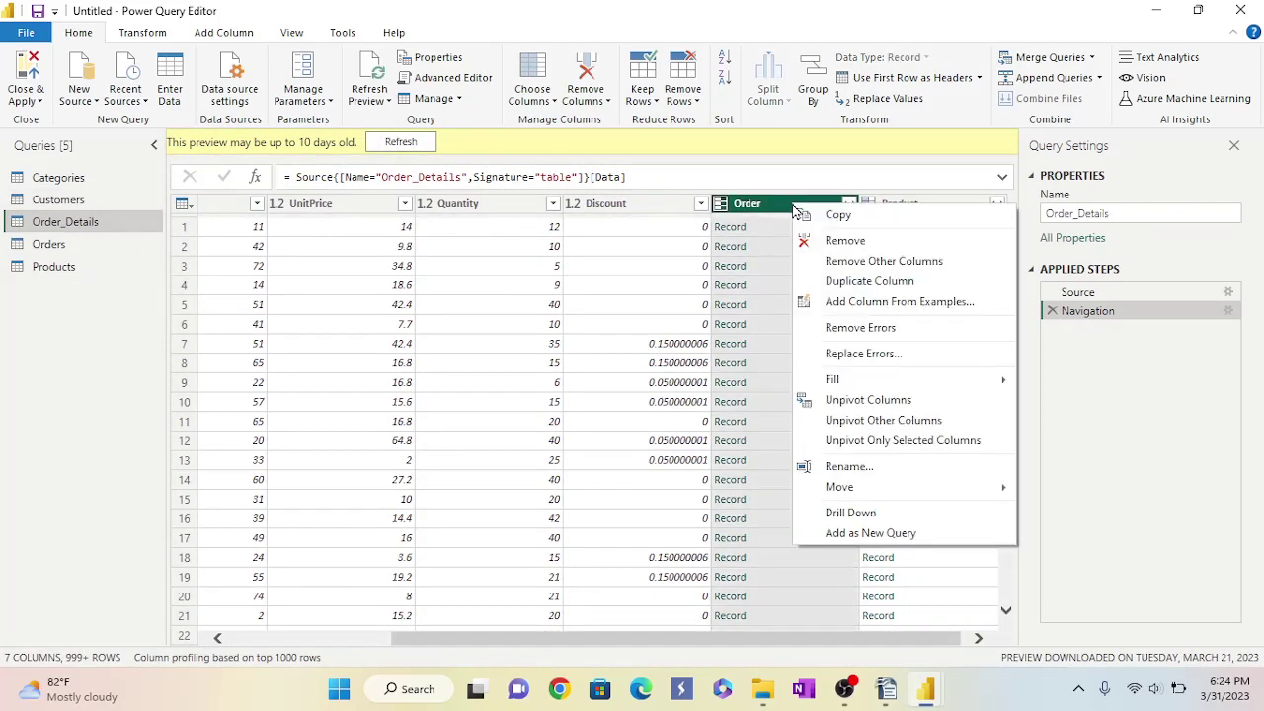
left_click_drag(763, 634, 783, 638)
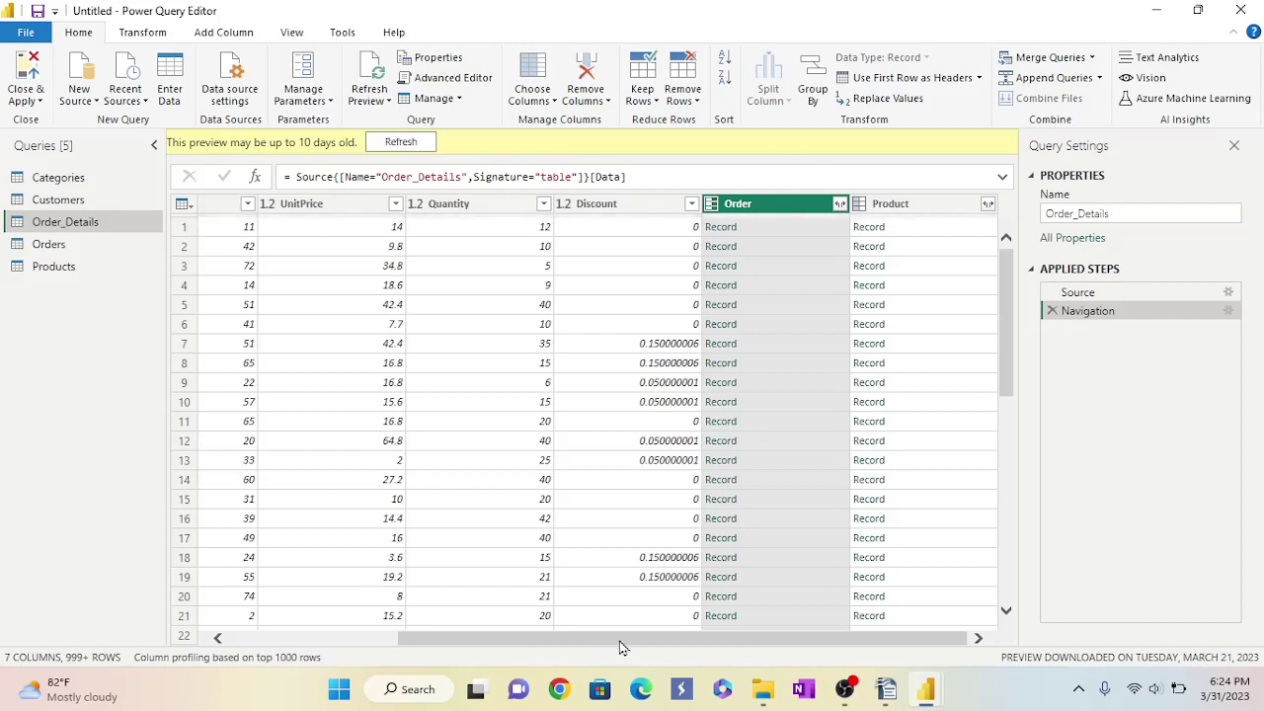
left_click_drag(622, 647, 395, 648)
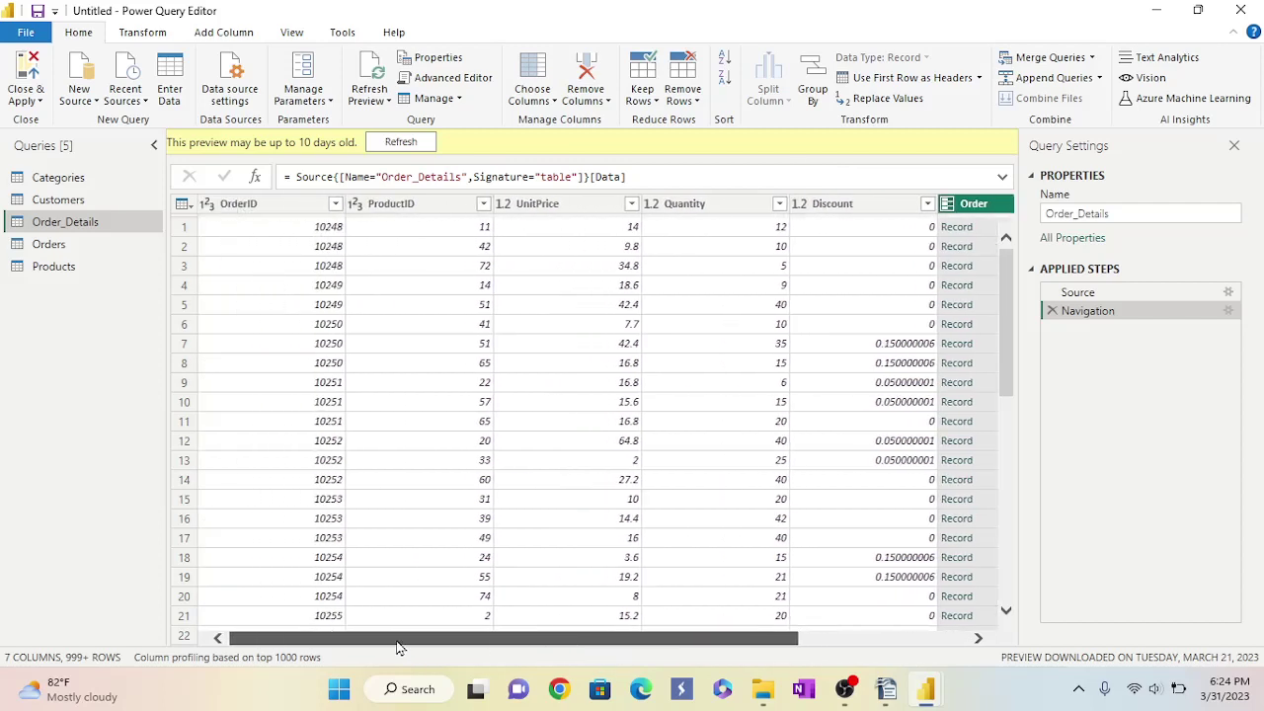
Remove the Shipper, Order_Details, Customer and Employee columns from the Orders query.
left_click(57, 246)
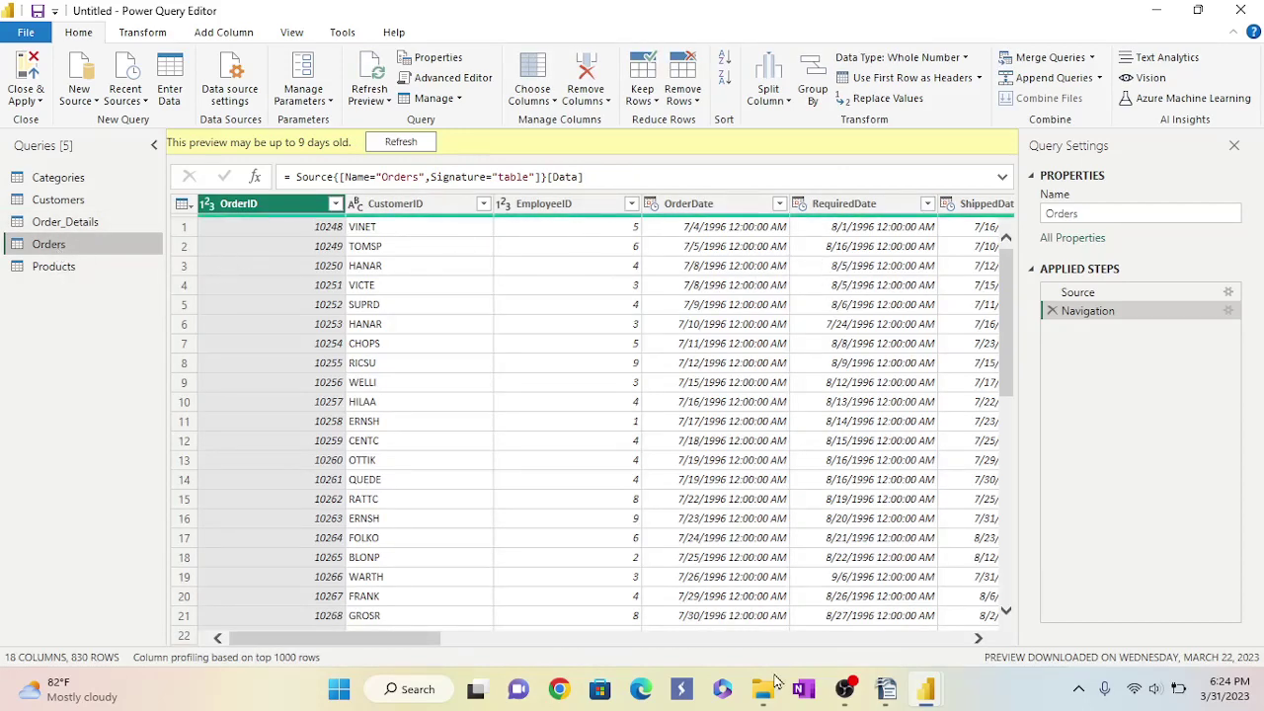
left_click_drag(419, 640, 956, 642)
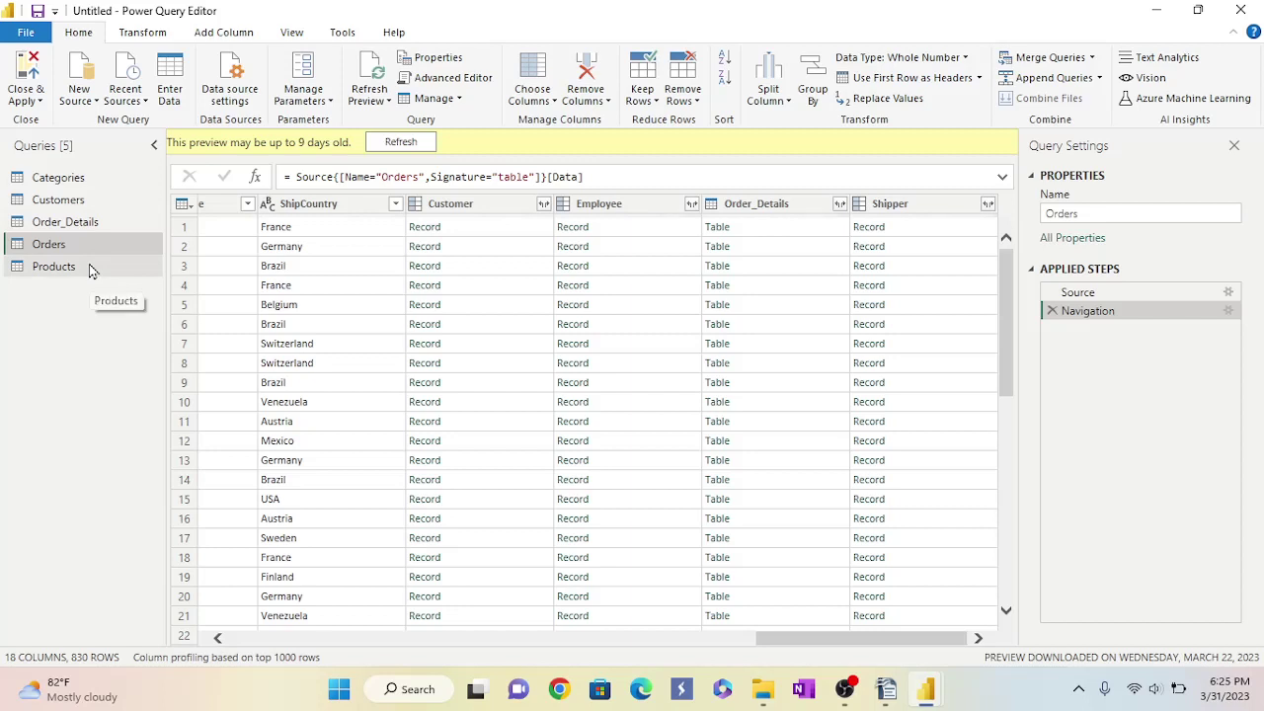
right_click(874, 213)
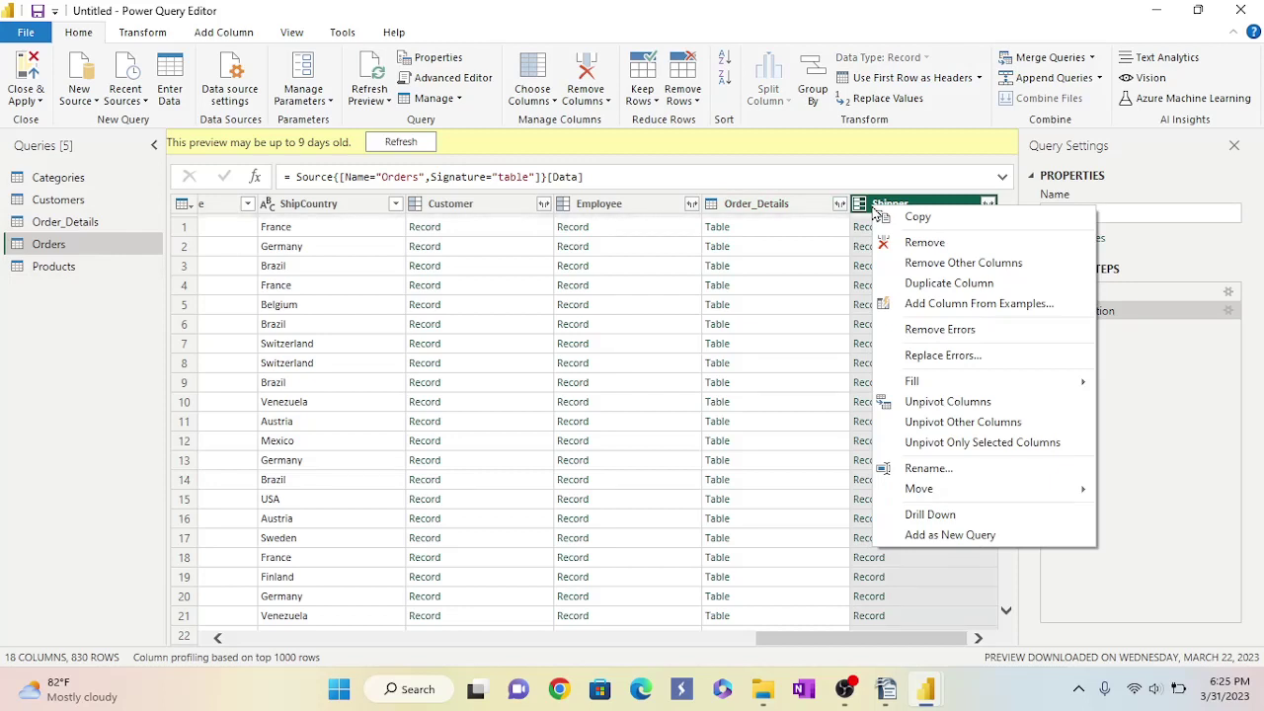
left_click(929, 250)
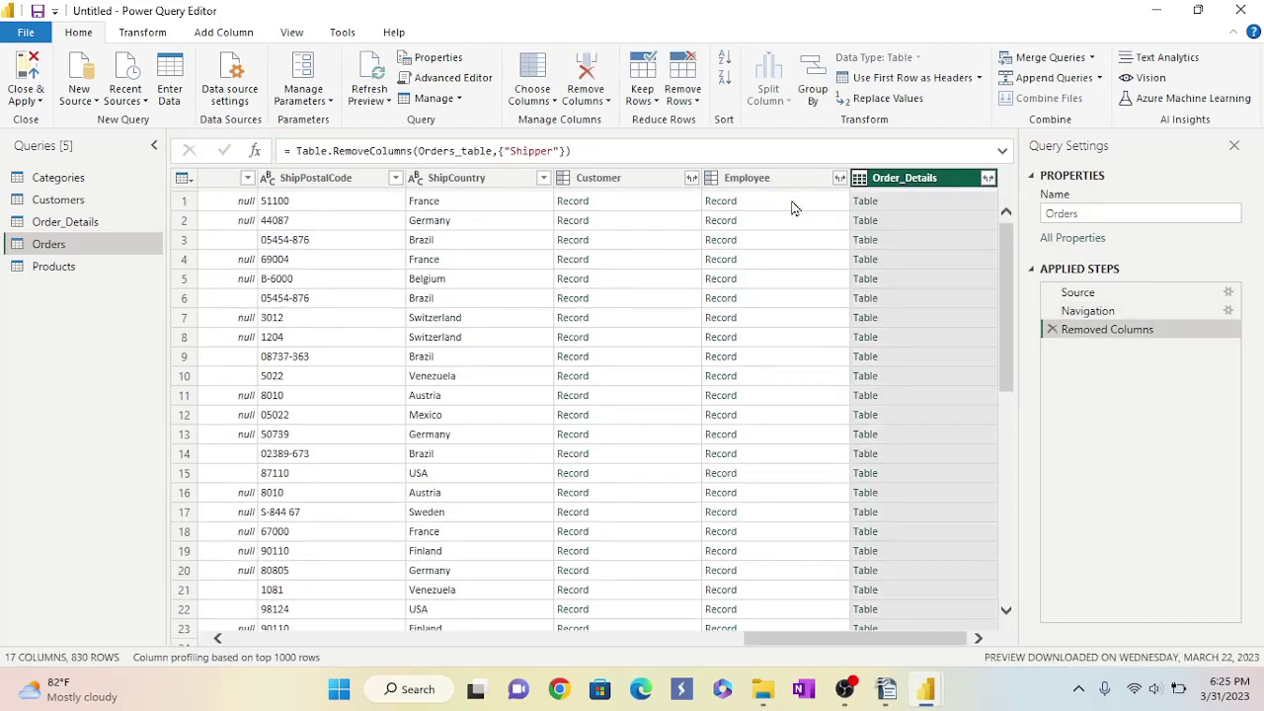
right_click(881, 177)
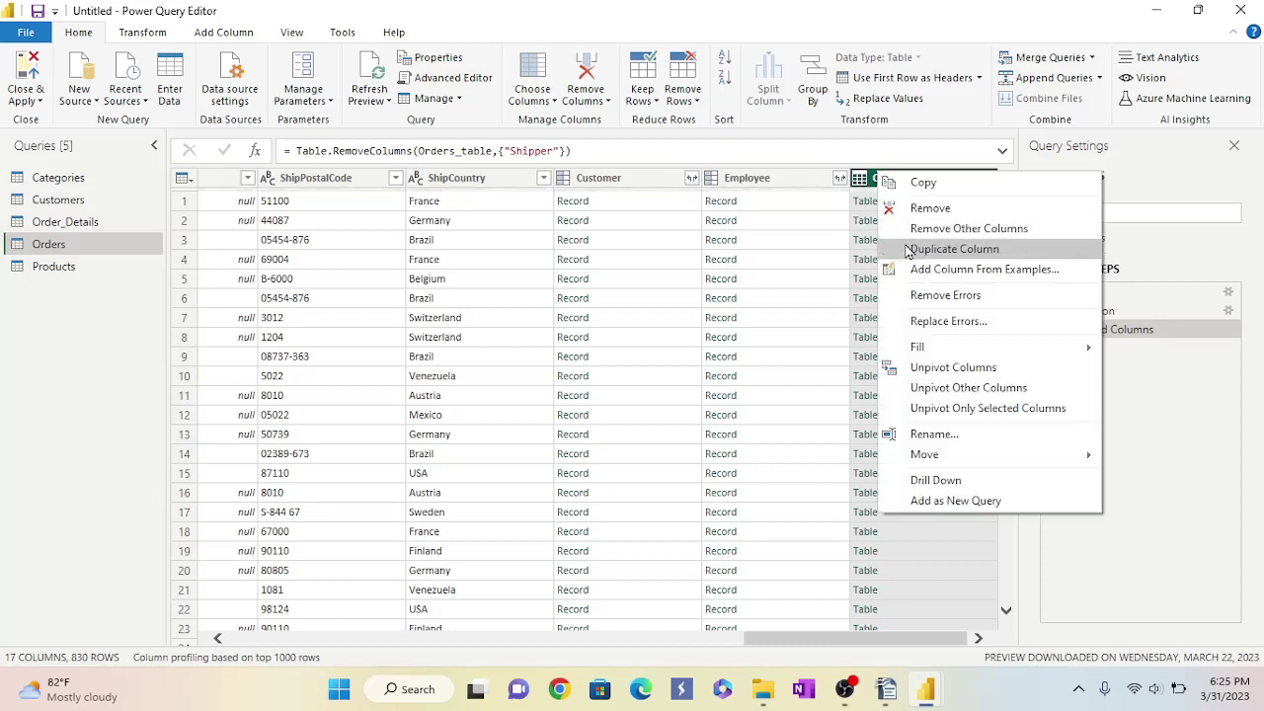
left_click(894, 207)
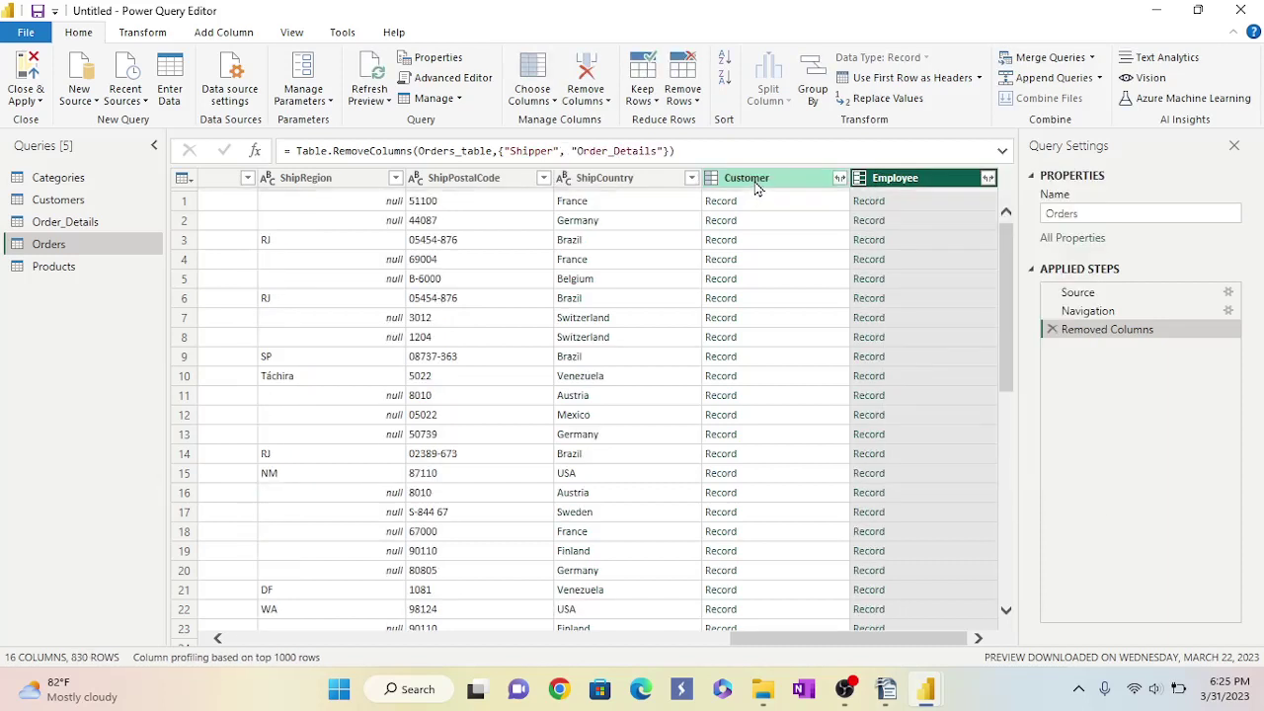
right_click(756, 187)
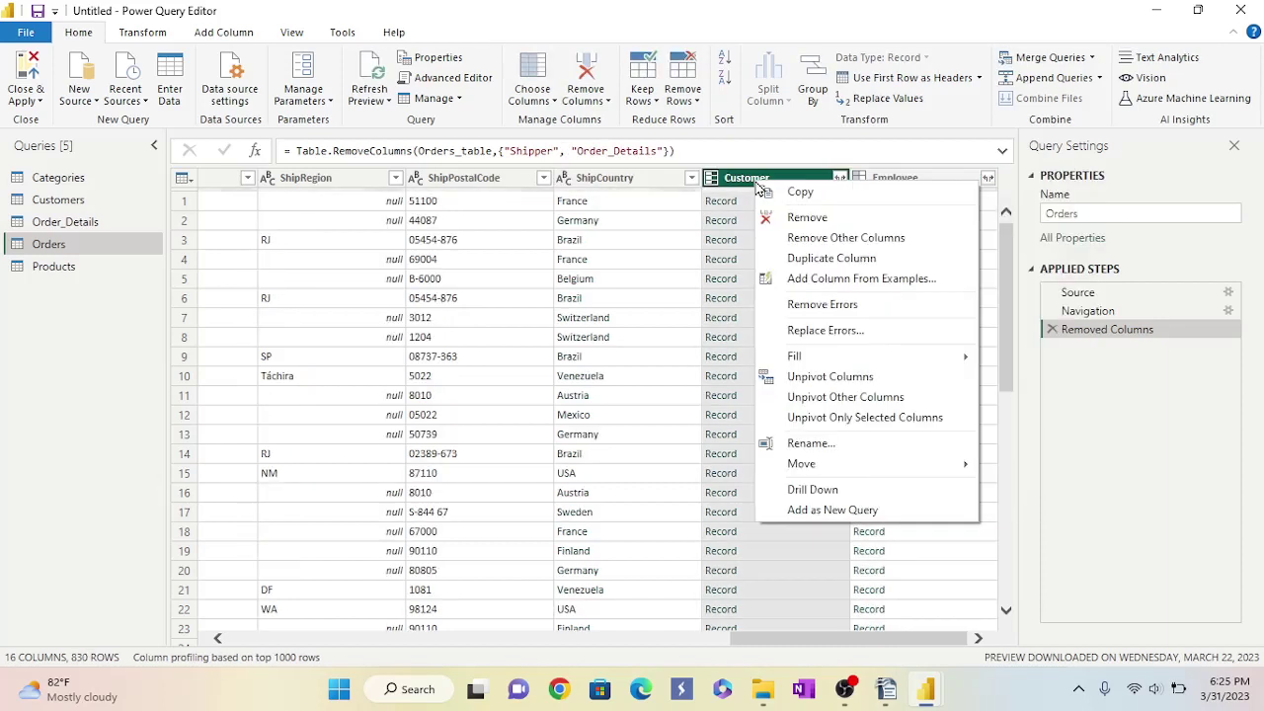
left_click(797, 218)
right_click(893, 181)
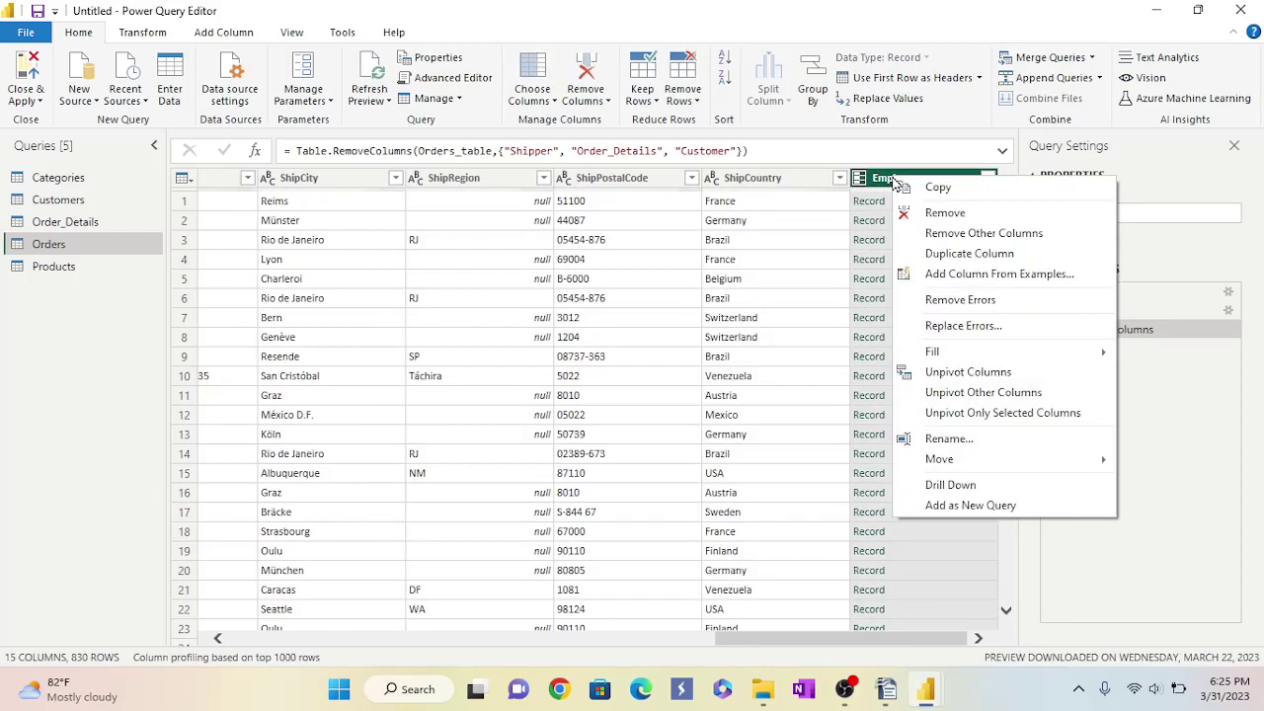
left_click(934, 213)
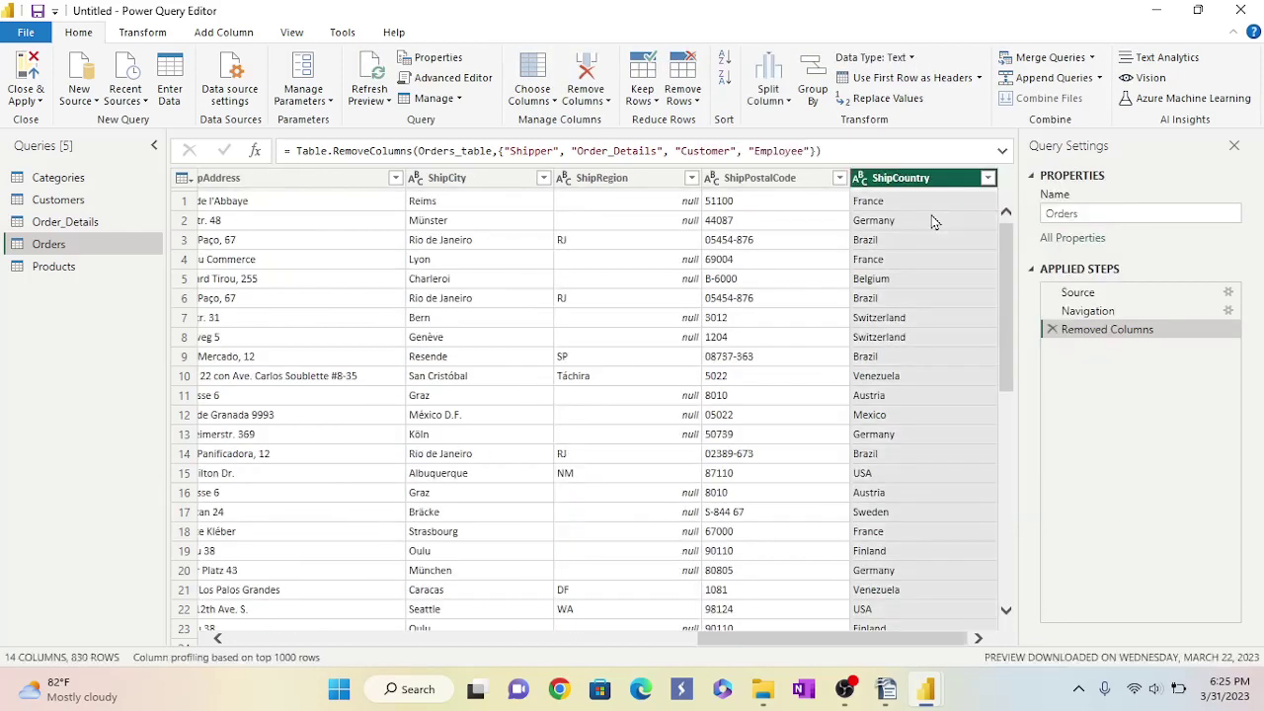
Check the remaining columns of the Orders query, and apply the query changes while closing the Power Query Editor.
left_click_drag(847, 638, 623, 639)
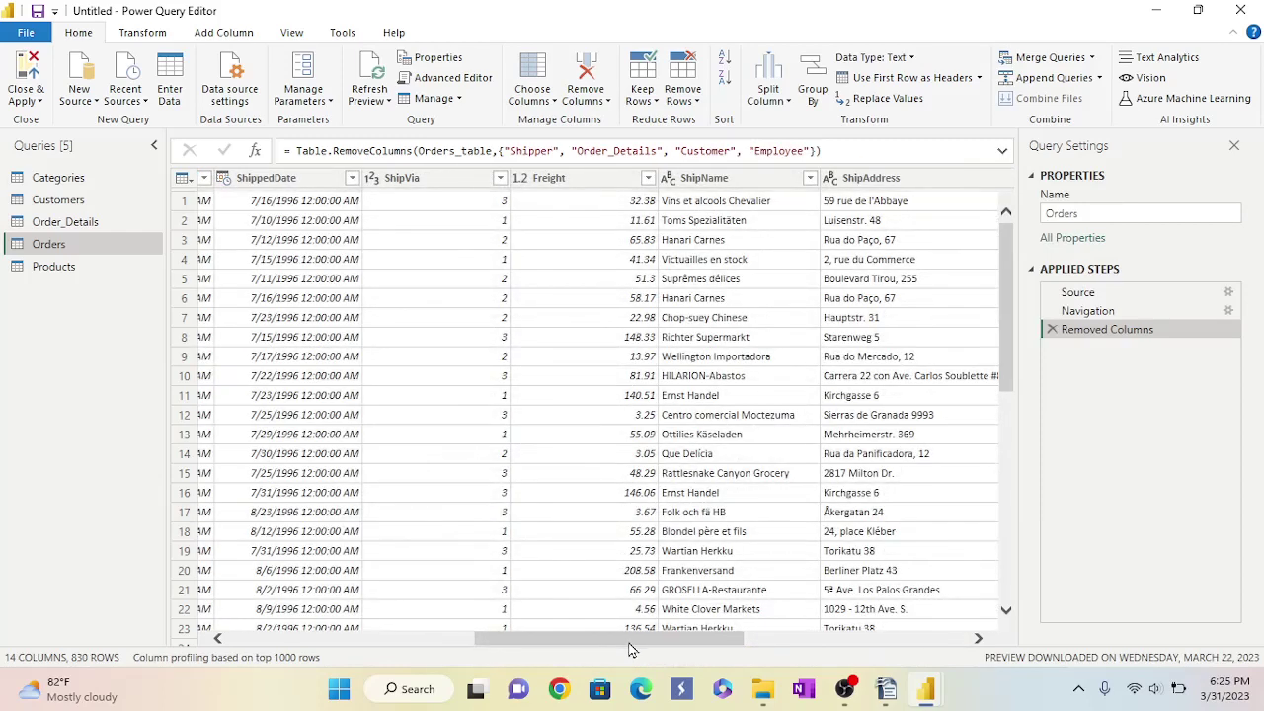
left_click(618, 628)
left_click_drag(554, 641, 309, 647)
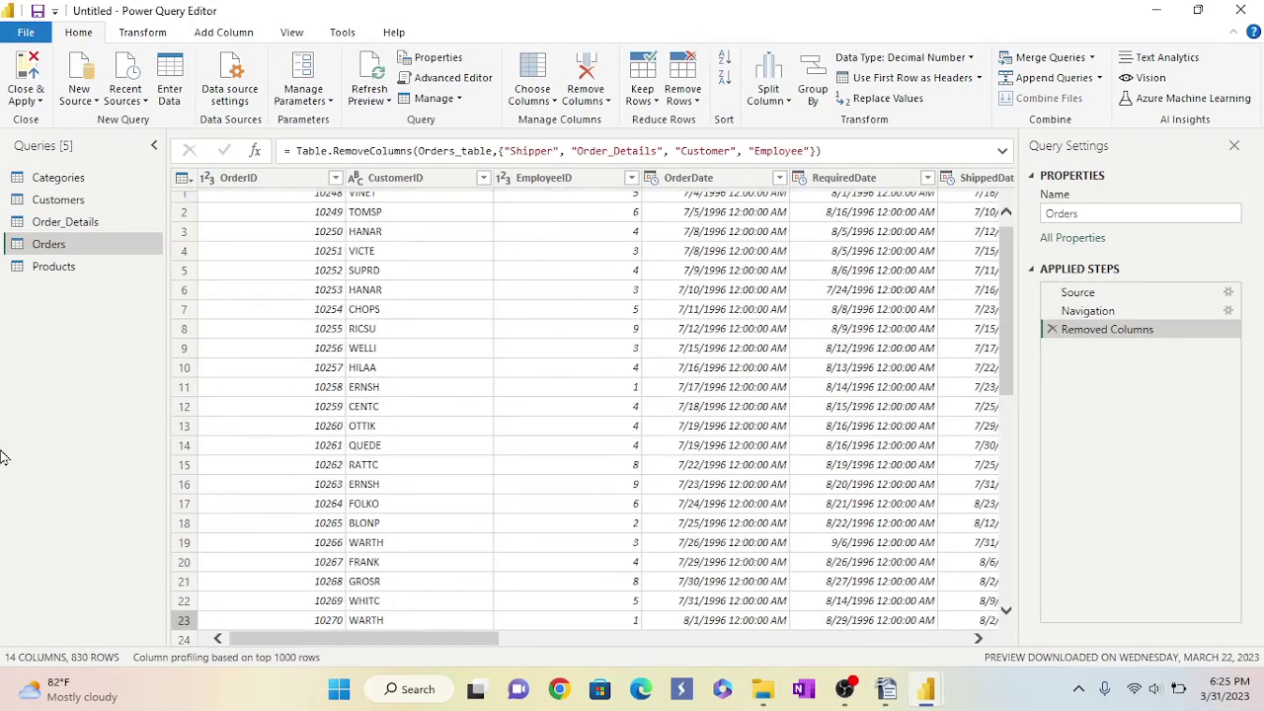
left_click_drag(344, 644, 845, 642)
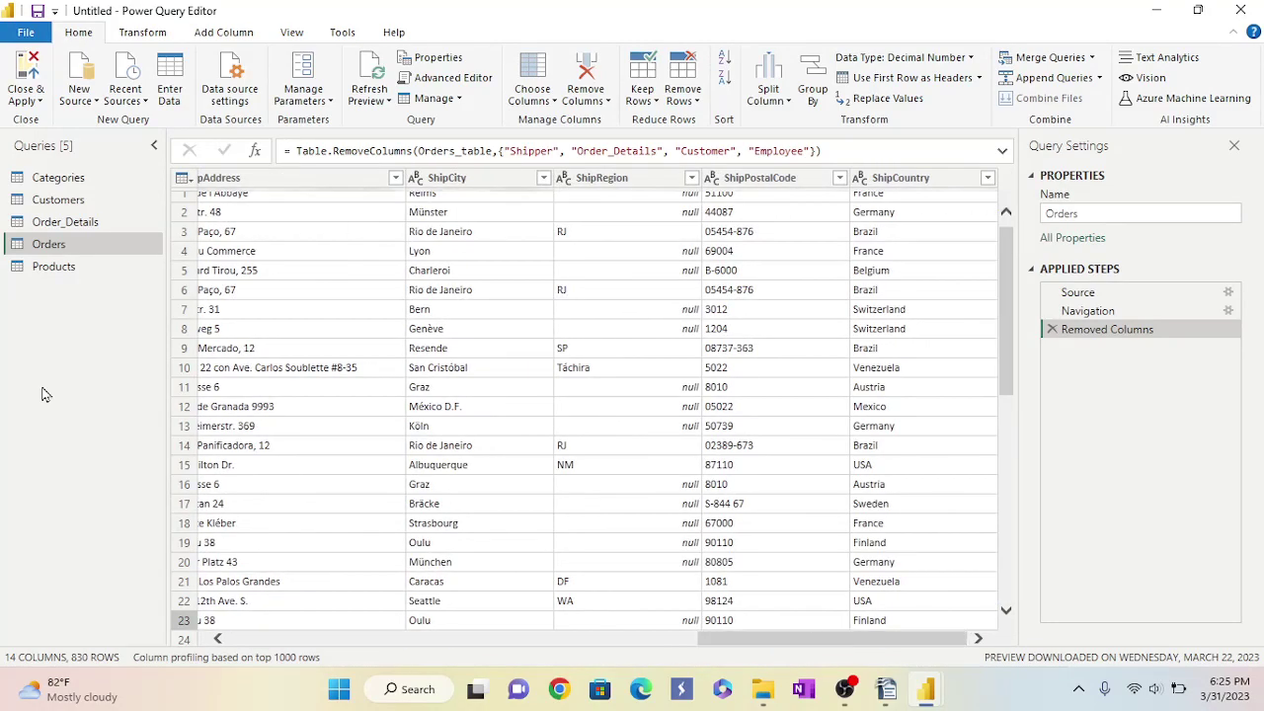
left_click(30, 84)
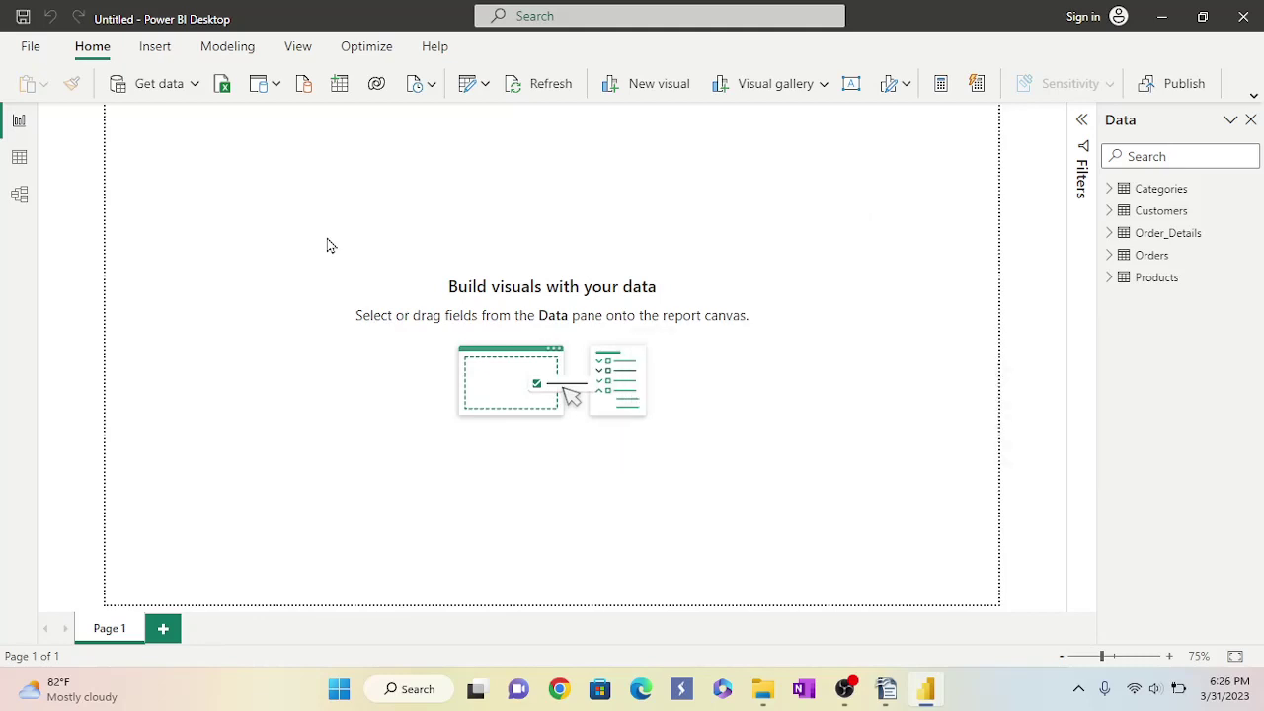
Examine the rows and columns of the Categories, Customers, Order_Details, Orders and Products tables in the data view.
left_click(19, 160)
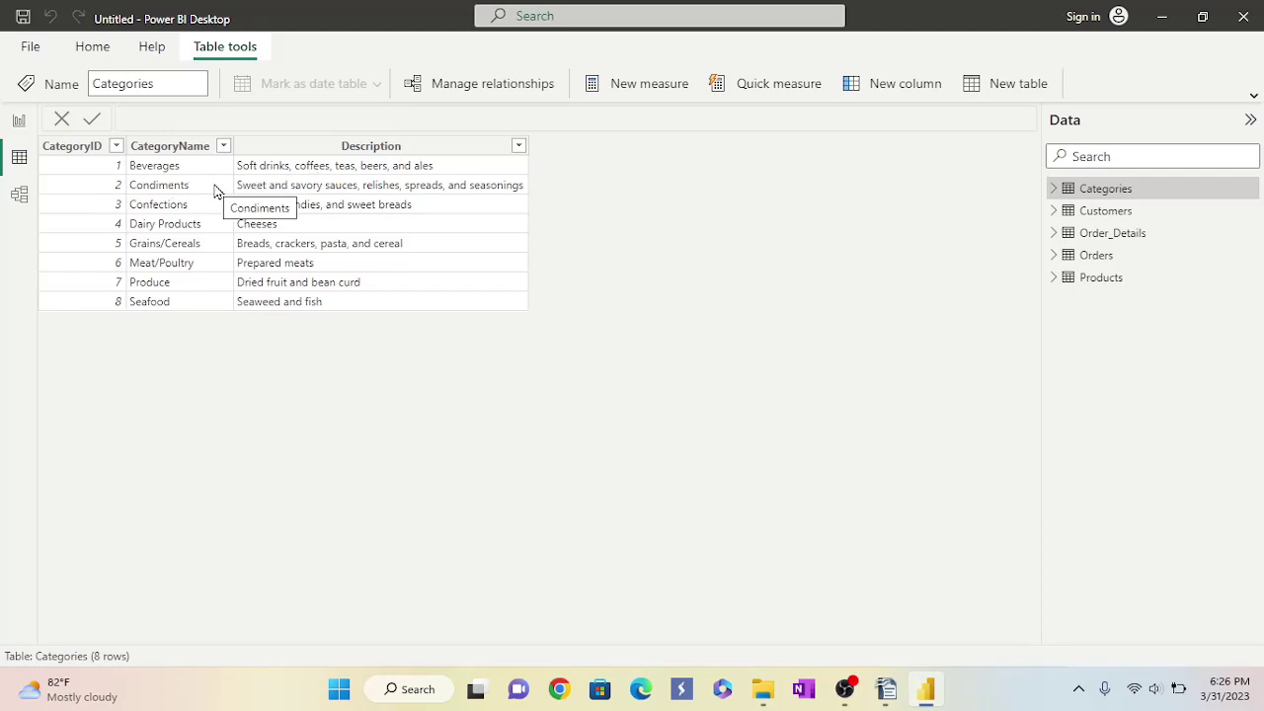
left_click(1079, 211)
left_click(1097, 234)
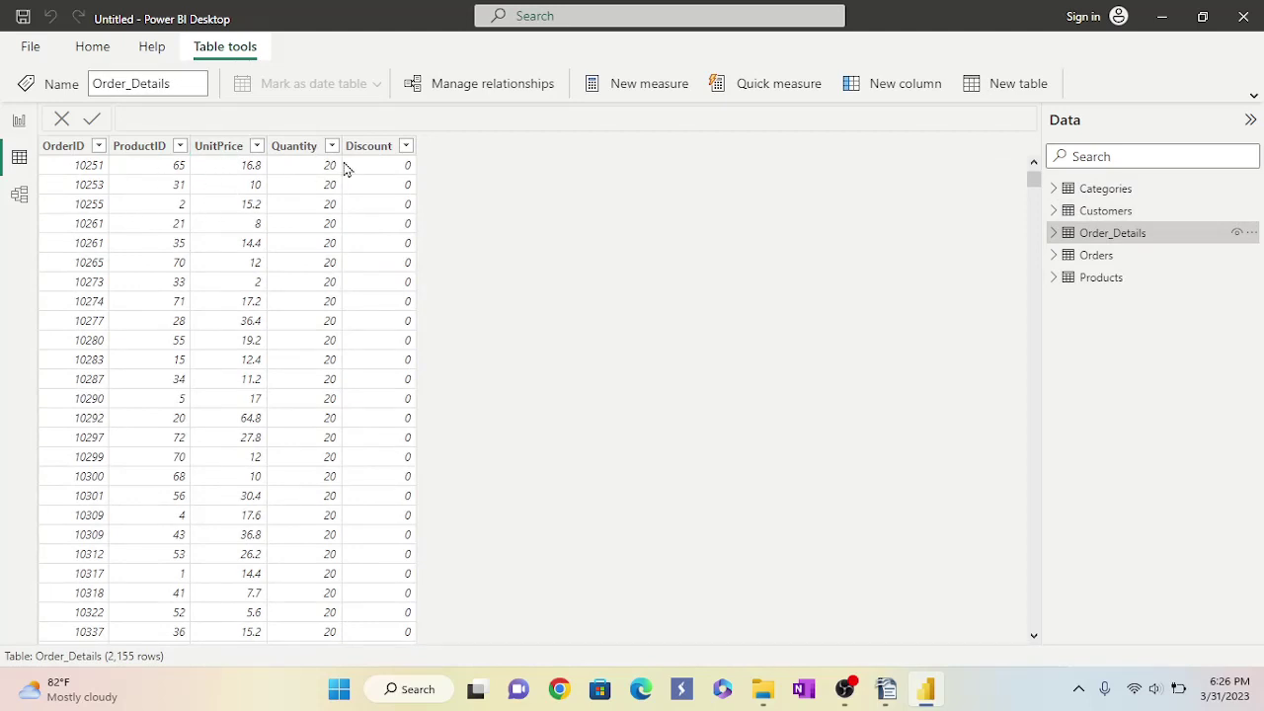
left_click(1095, 258)
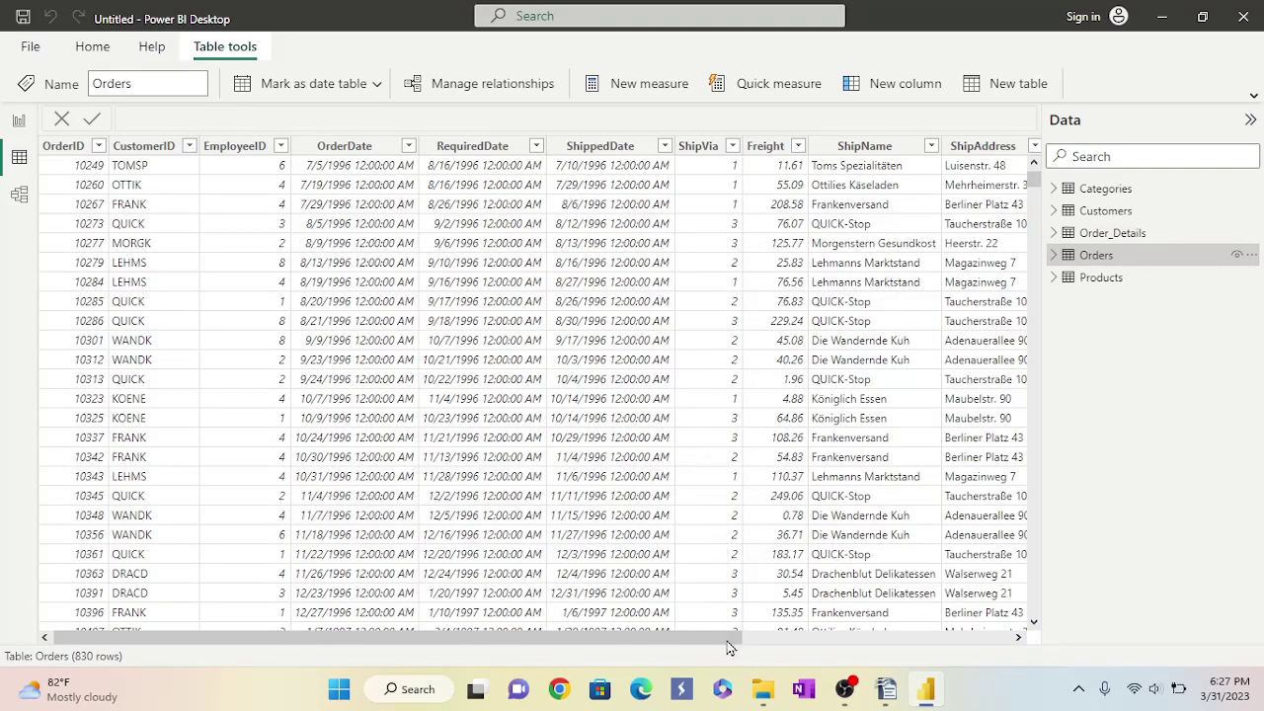
left_click_drag(728, 642, 1027, 665)
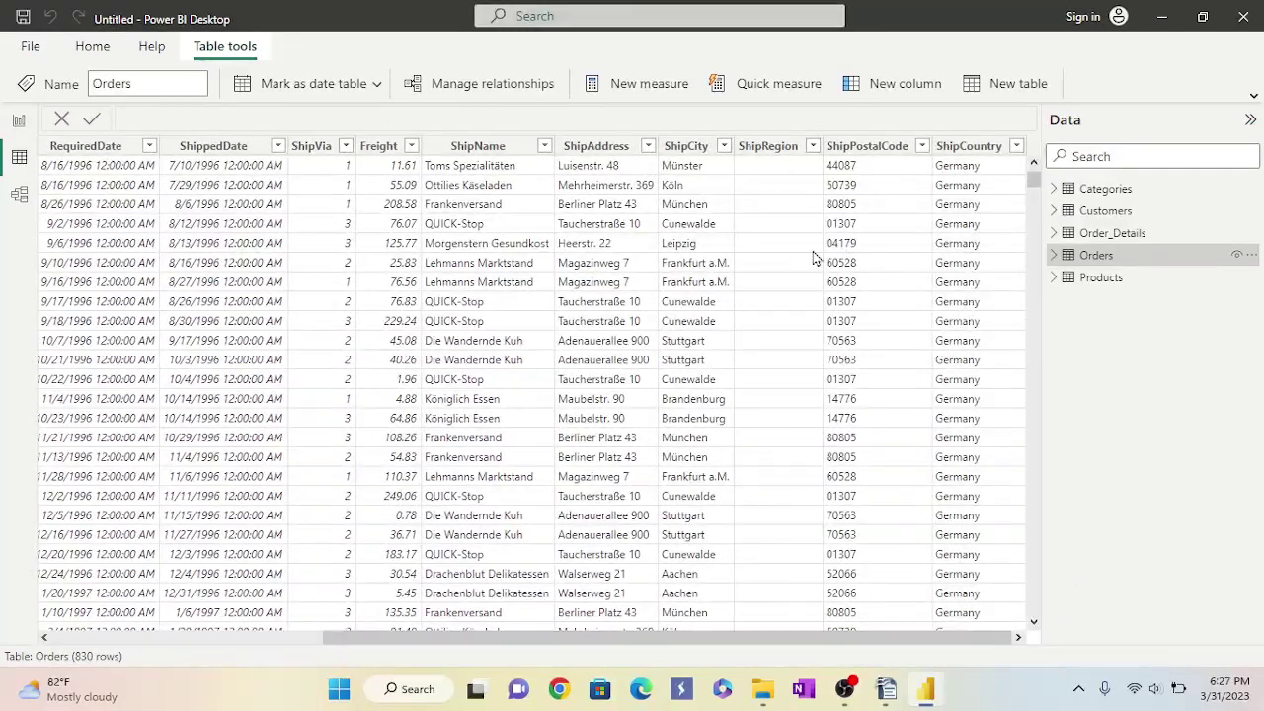
left_click(1085, 282)
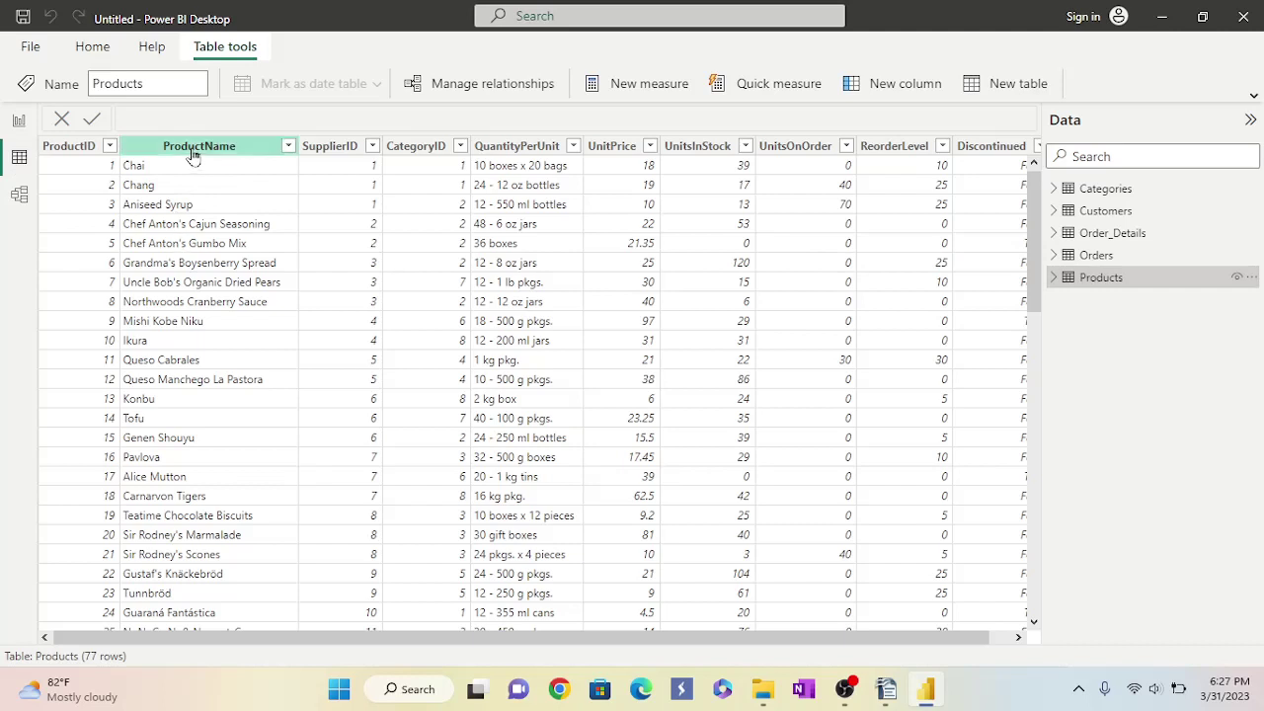
Compare the ProductID column of the Order_Details table with ProductID and ProductName in the Products table.
left_click(1111, 234)
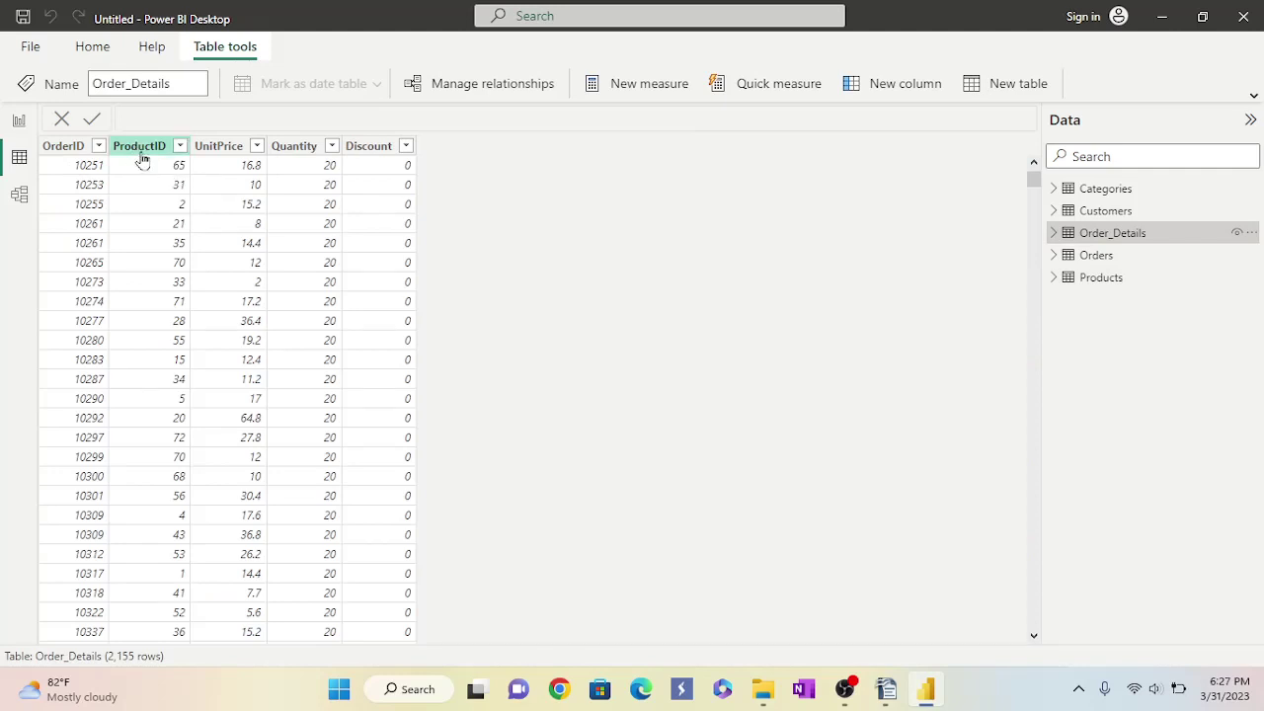
left_click(1099, 282)
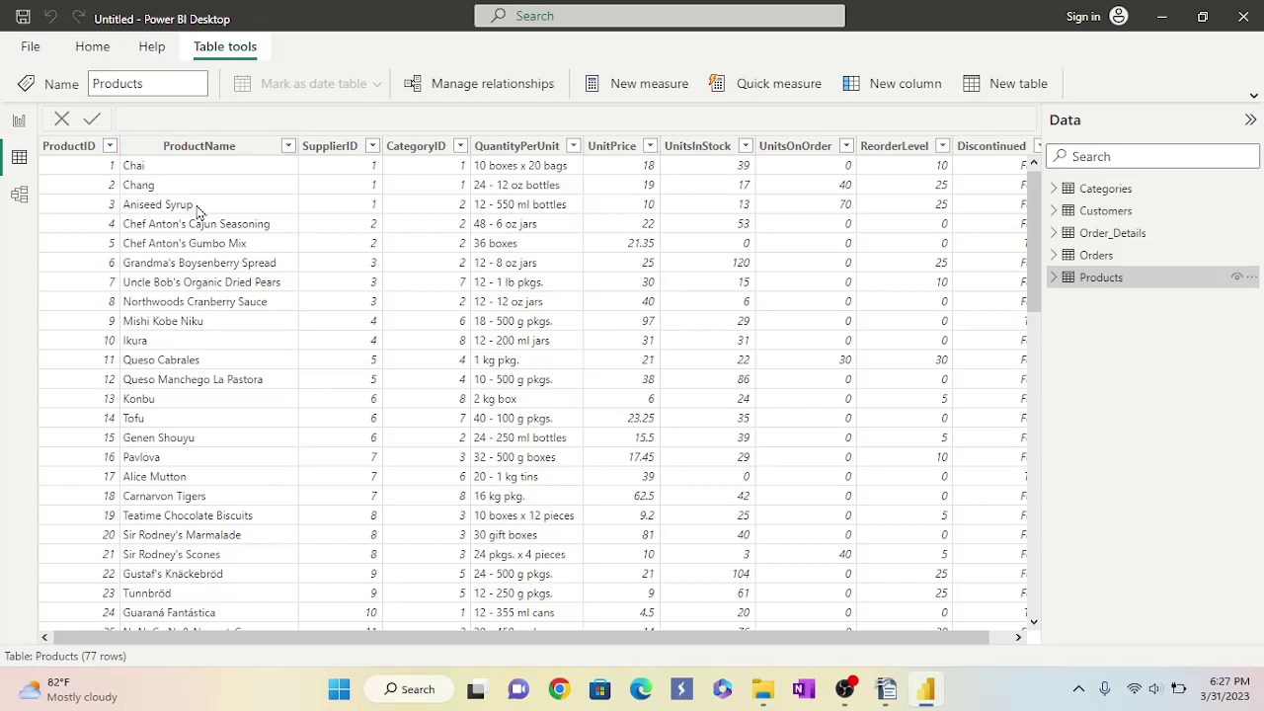
left_click(1103, 237)
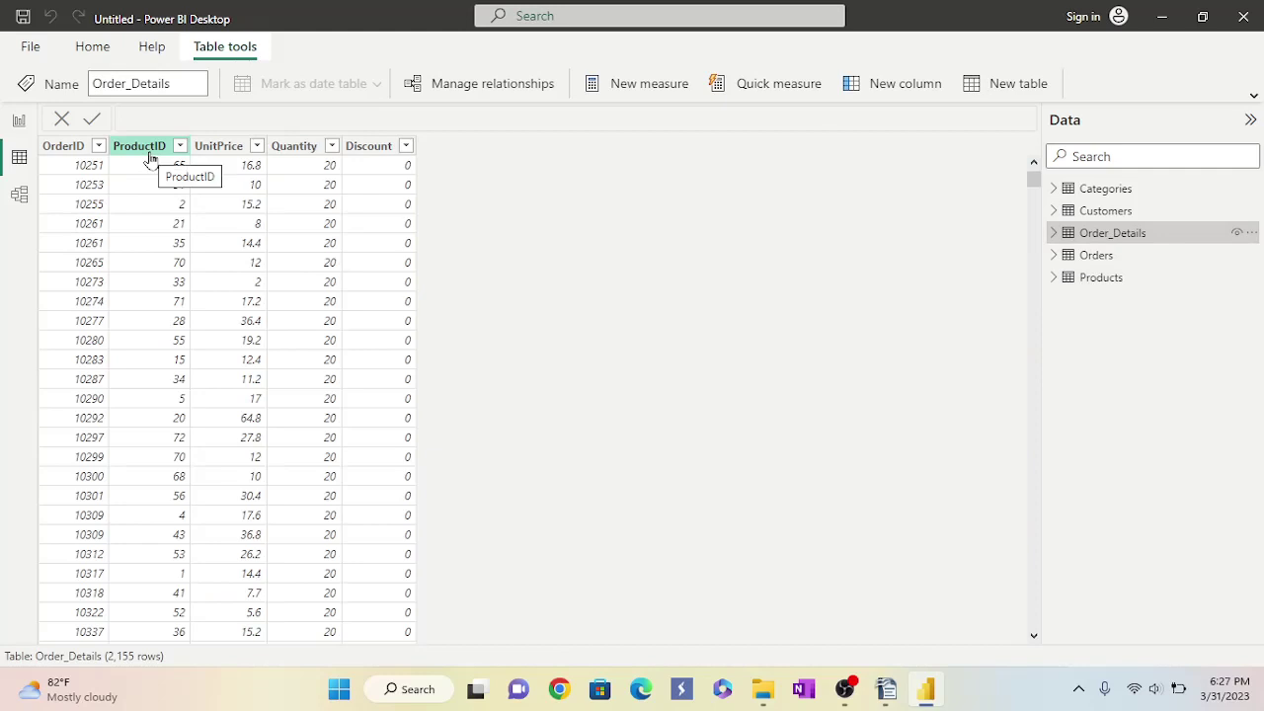
Reopen the Power Query Editor and select the ProductID column in the Order_Details query.
left_click(93, 48)
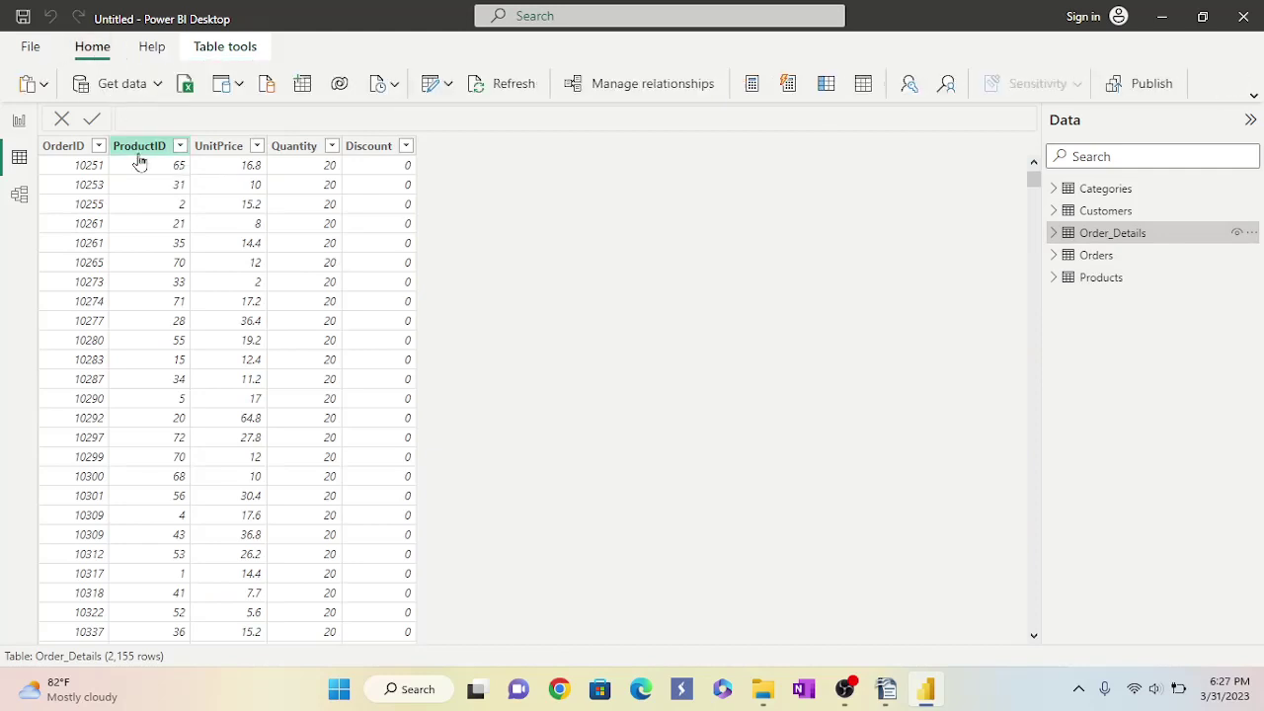
left_click(447, 84)
left_click(457, 129)
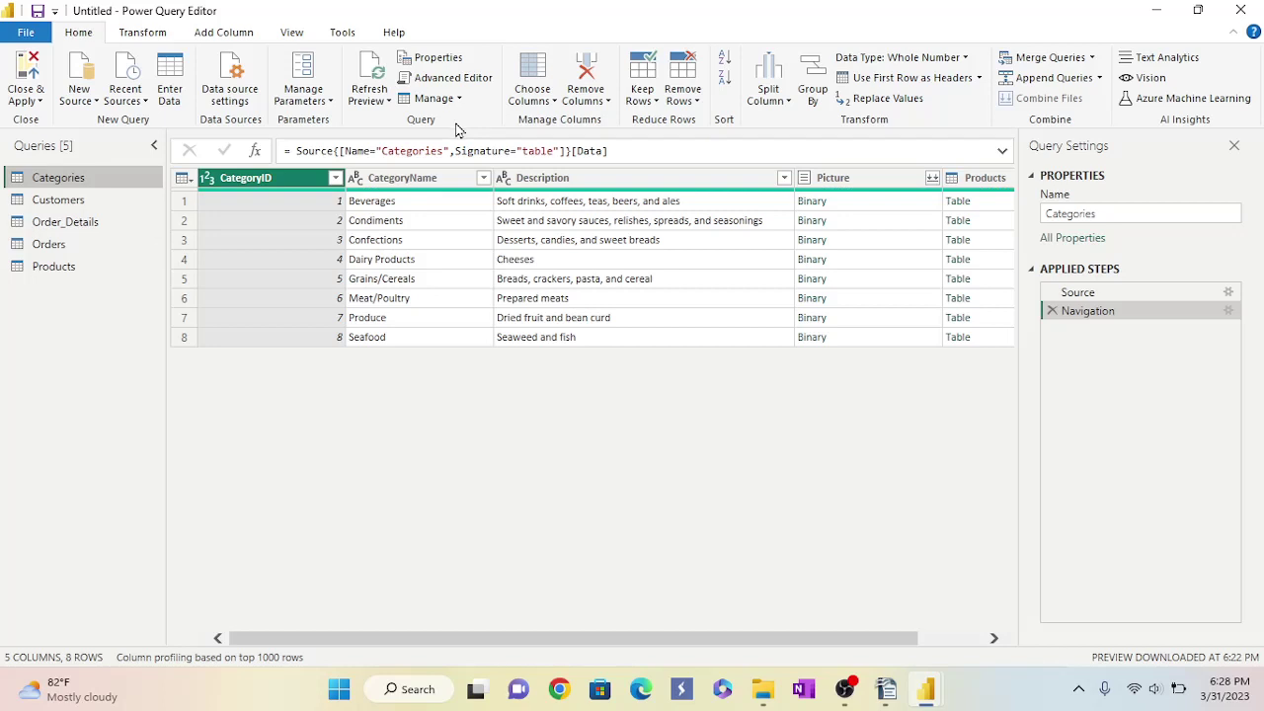
left_click(75, 225)
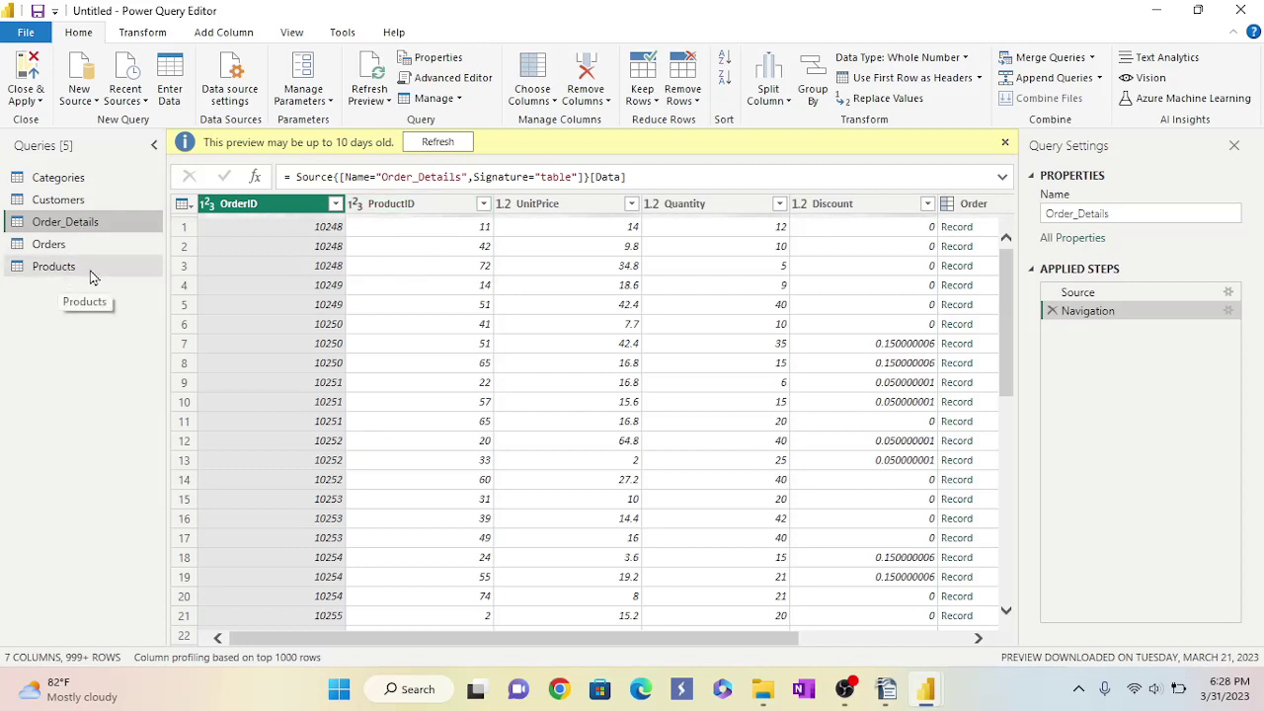
left_click(424, 205)
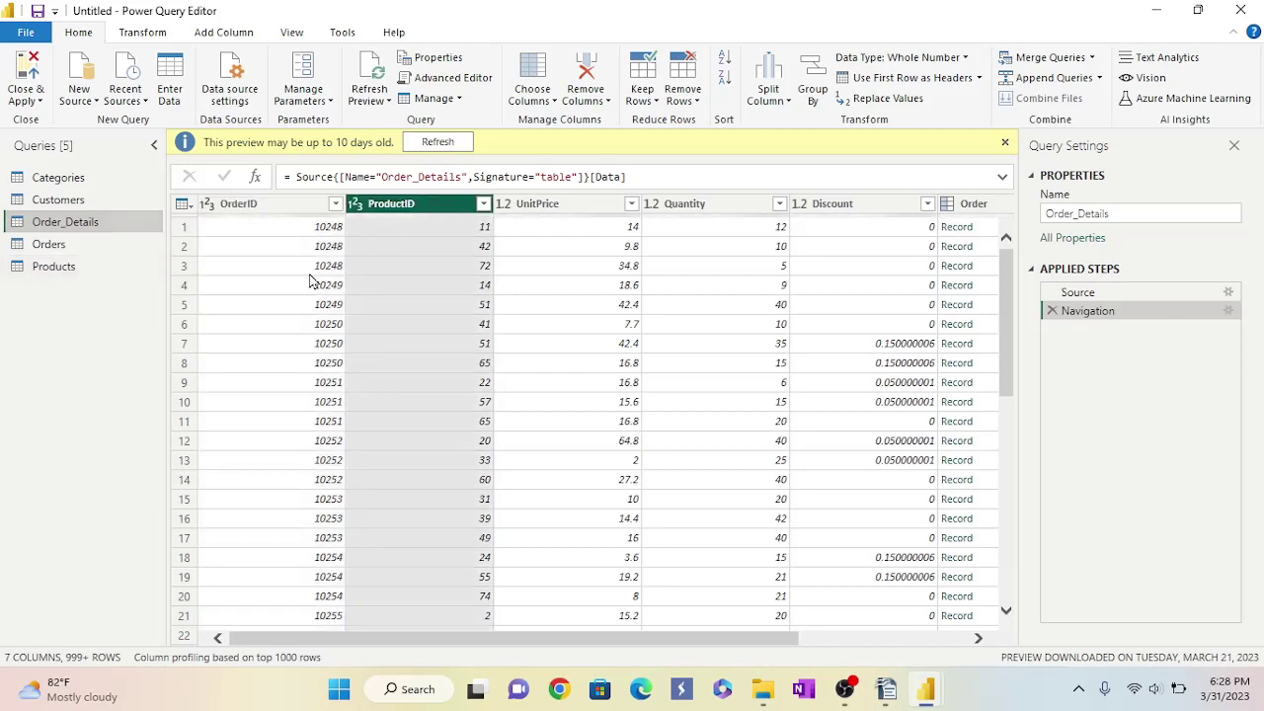
Merge the Products query into Order_Details, matching on ProductID with a Left Outer join.
left_click(1078, 61)
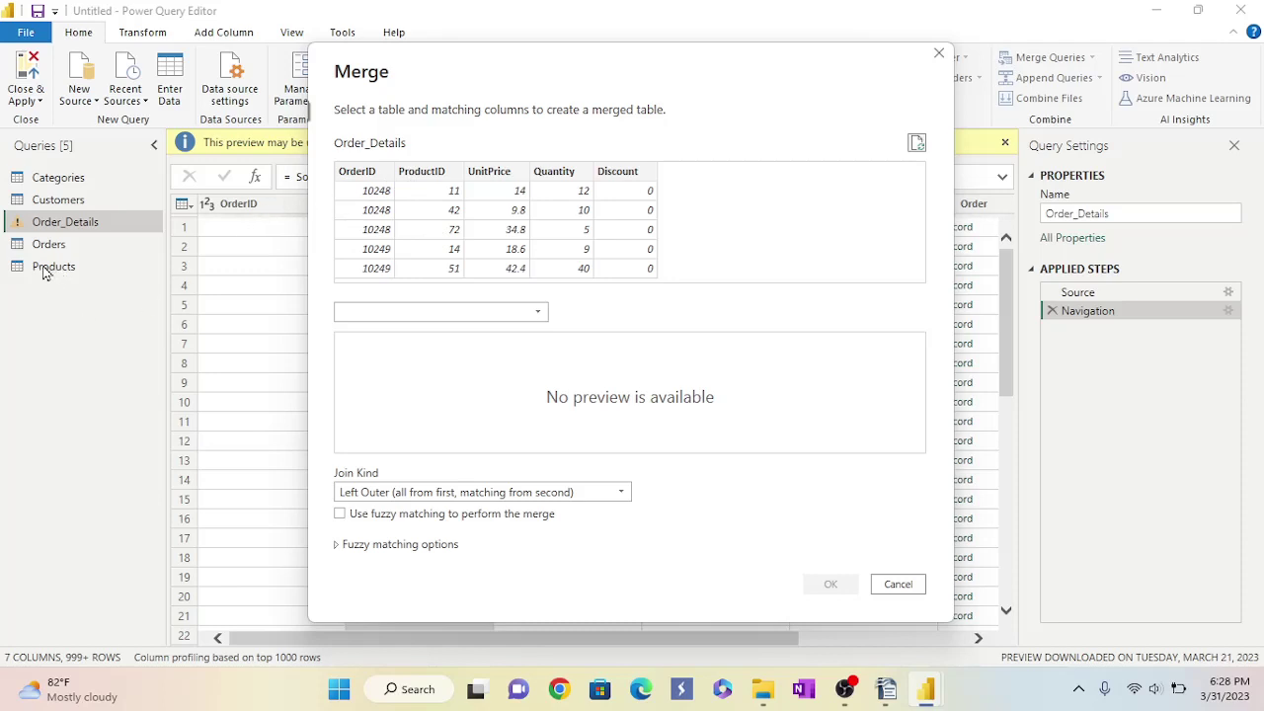
left_click(538, 314)
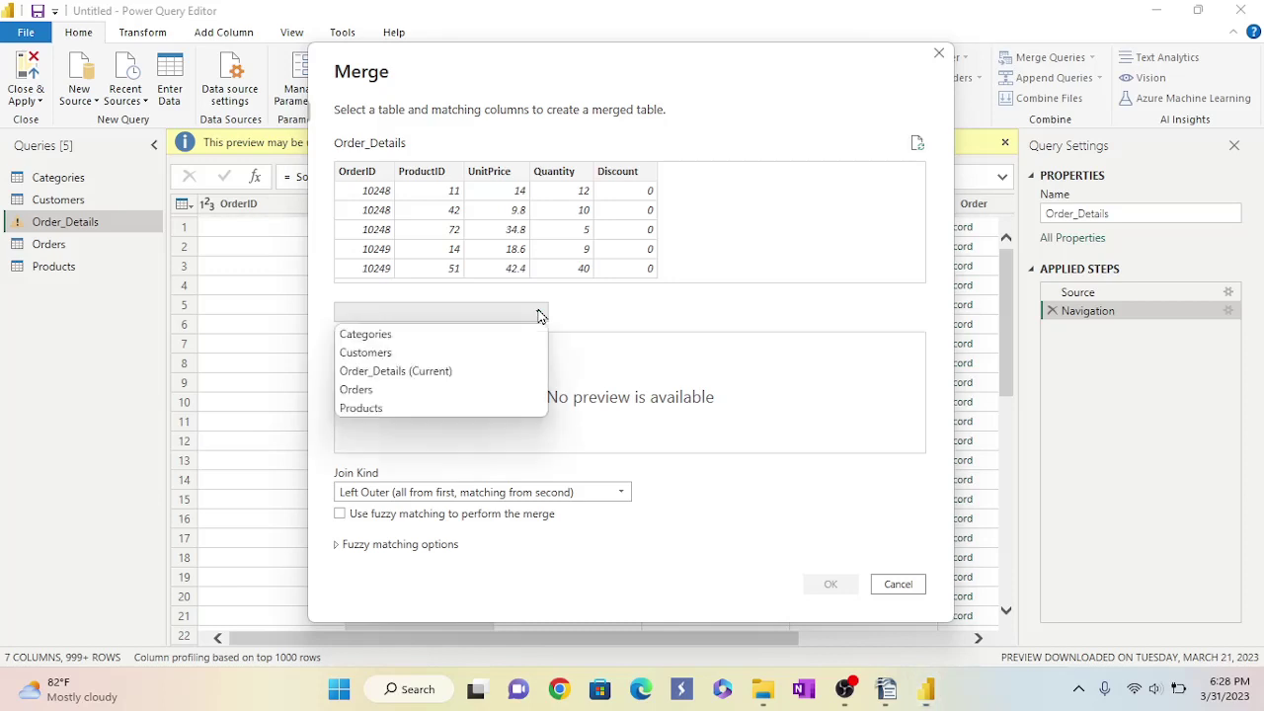
left_click(363, 409)
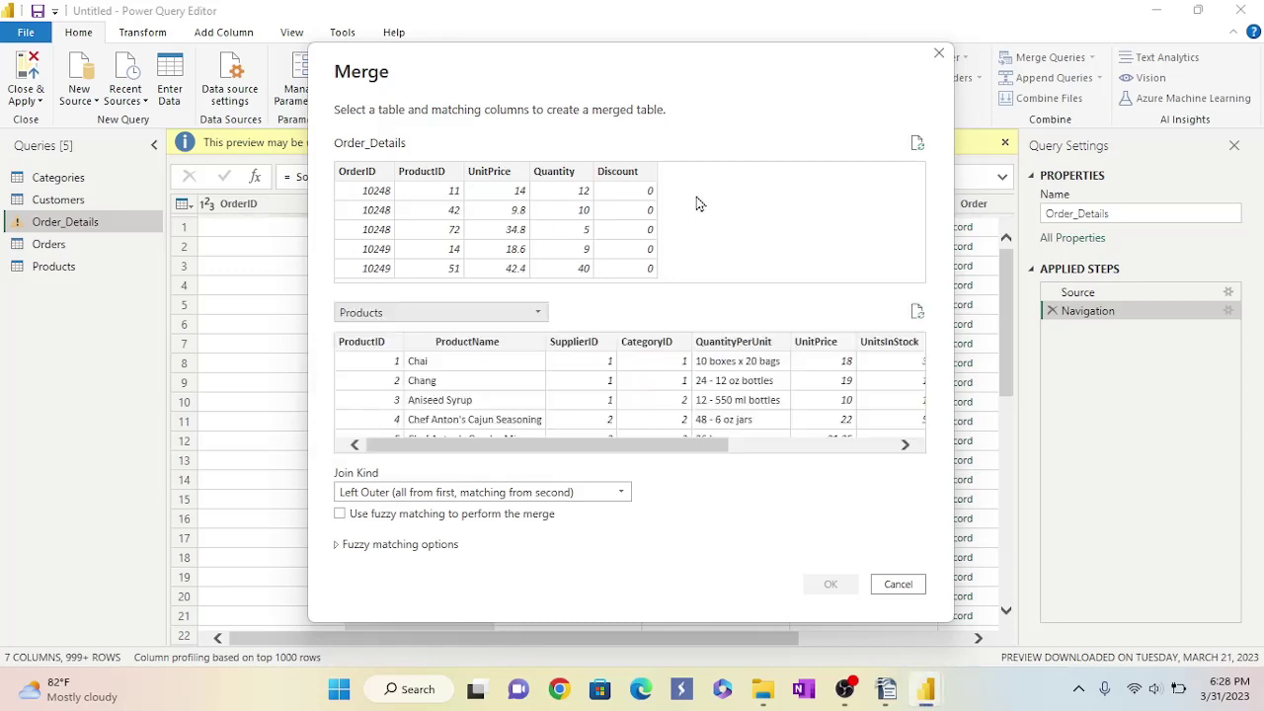
left_click(453, 211)
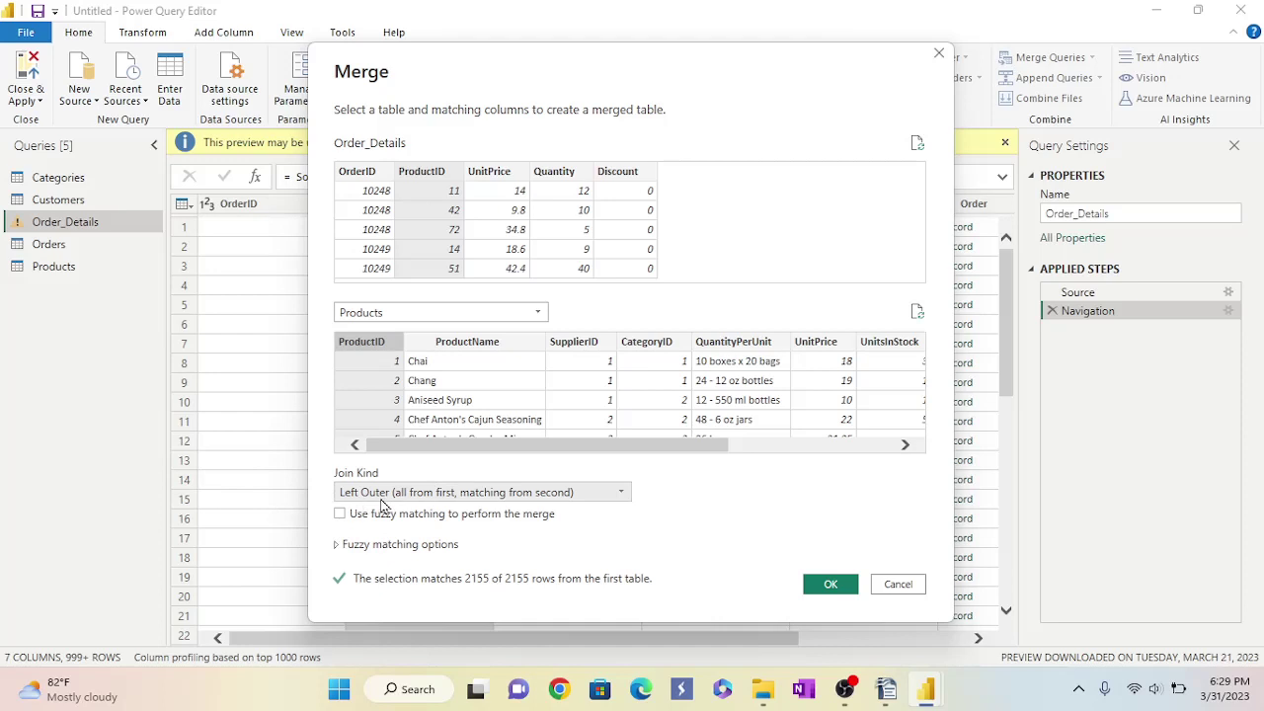
left_click(620, 493)
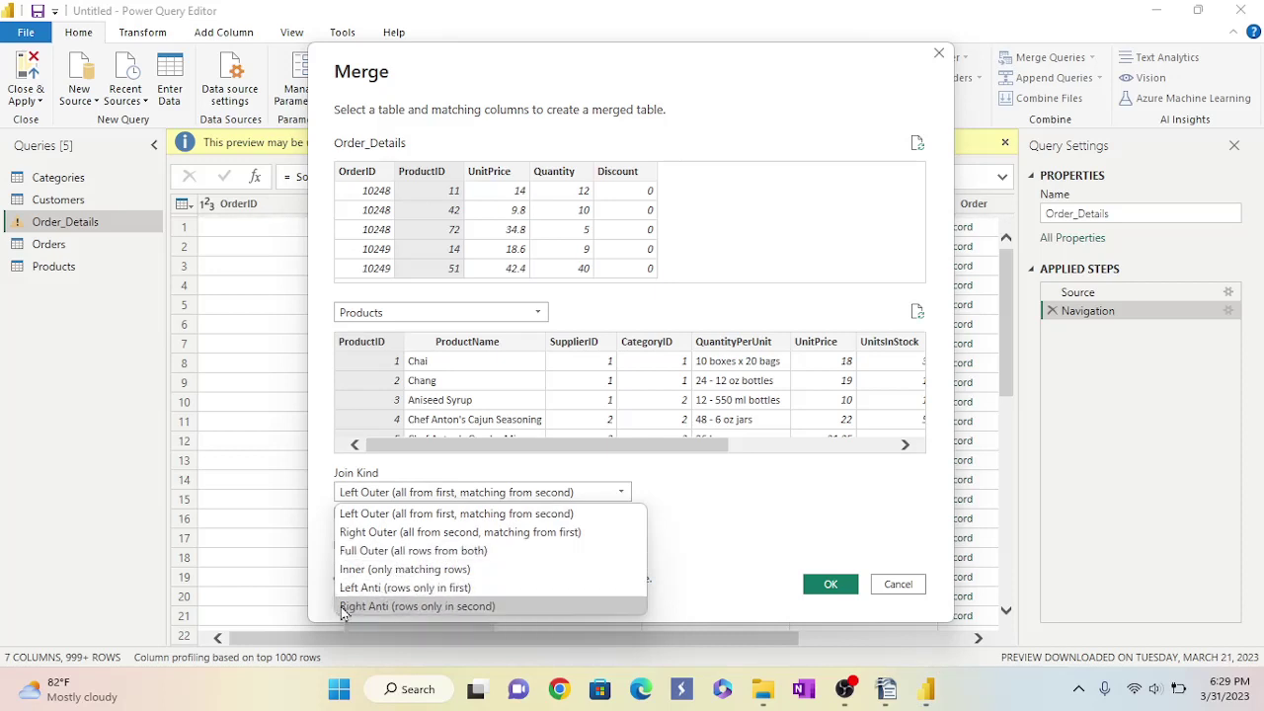
left_click(629, 498)
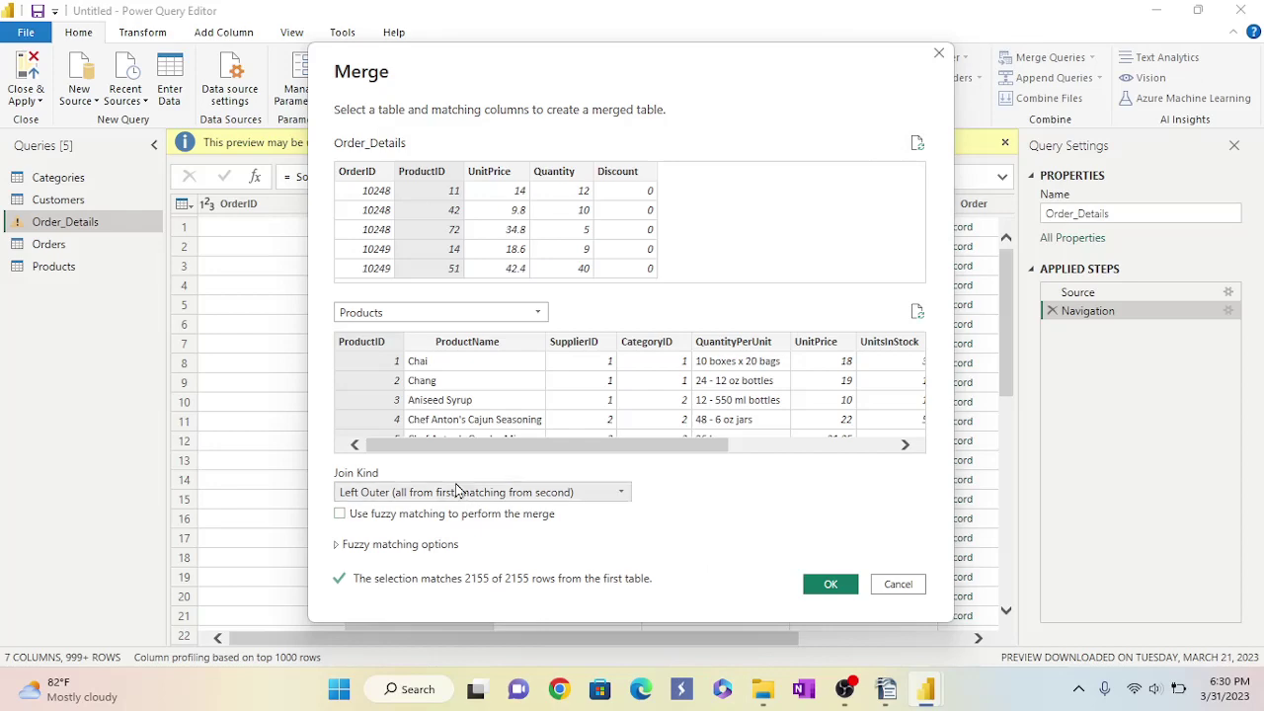
left_click(825, 584)
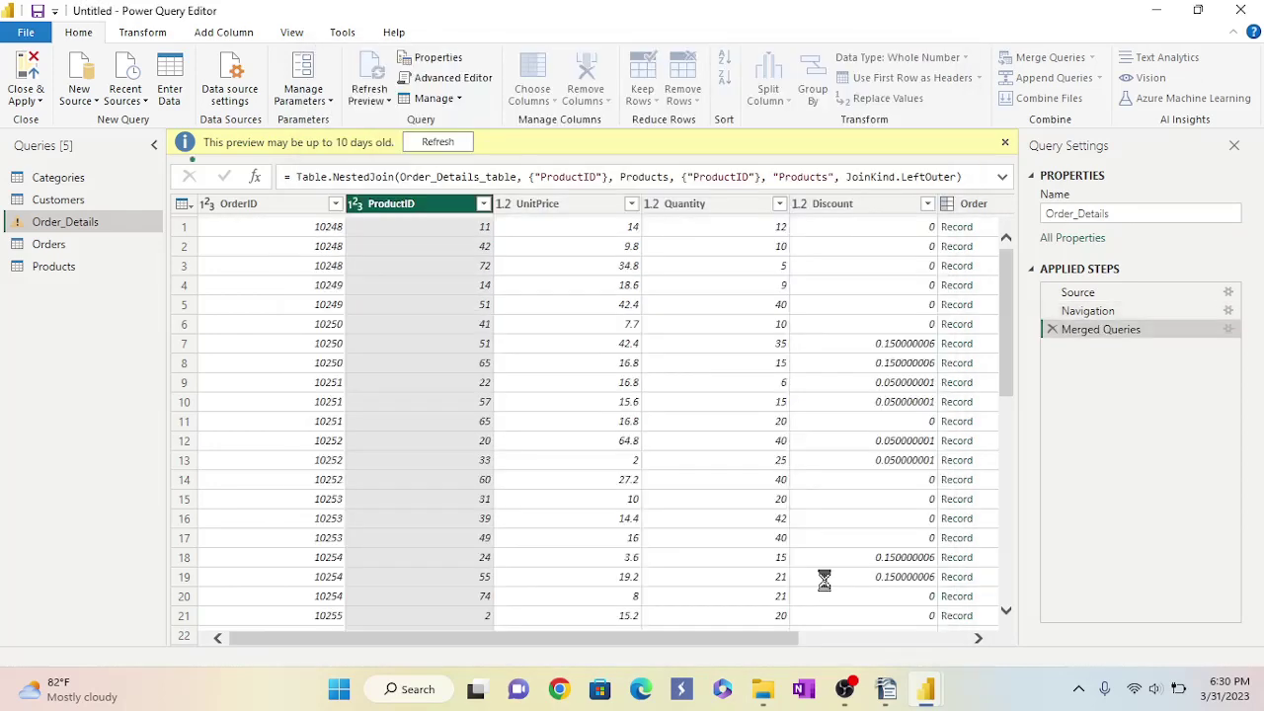
Minimize the Power BI windows and open joins.png from the desktop to examine the join type diagrams.
left_click(1161, 12)
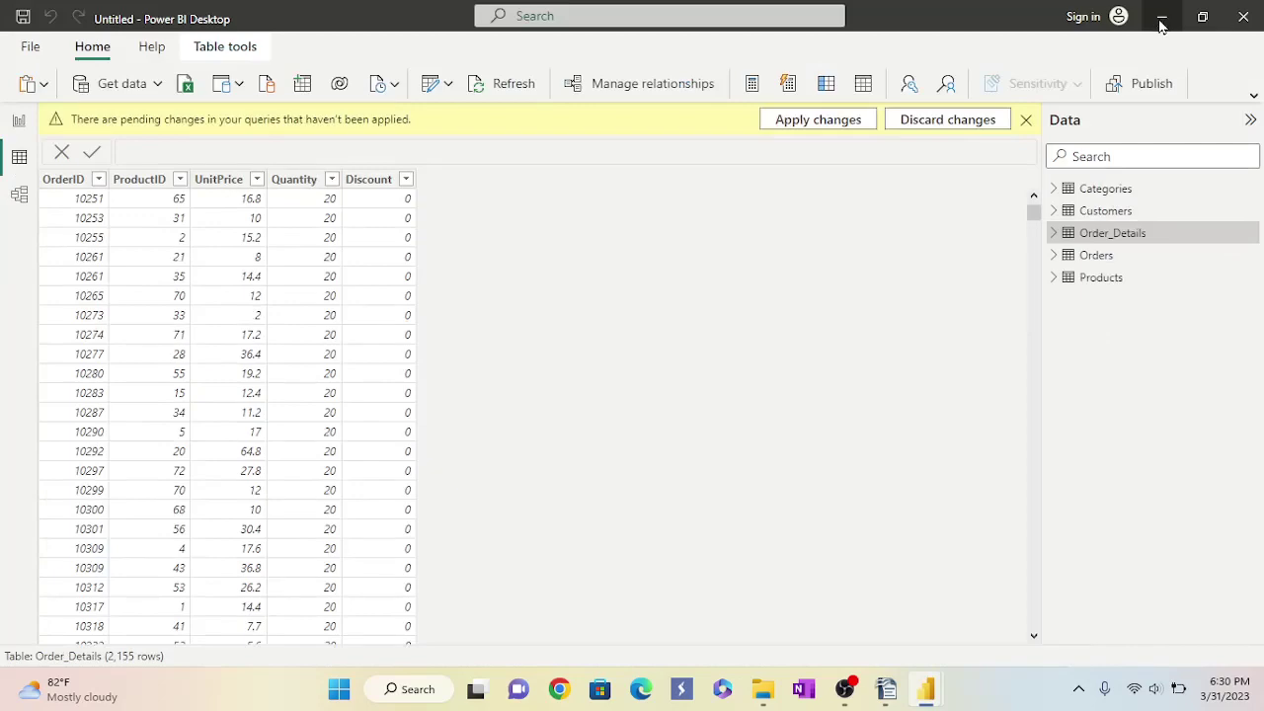
left_click(1161, 24)
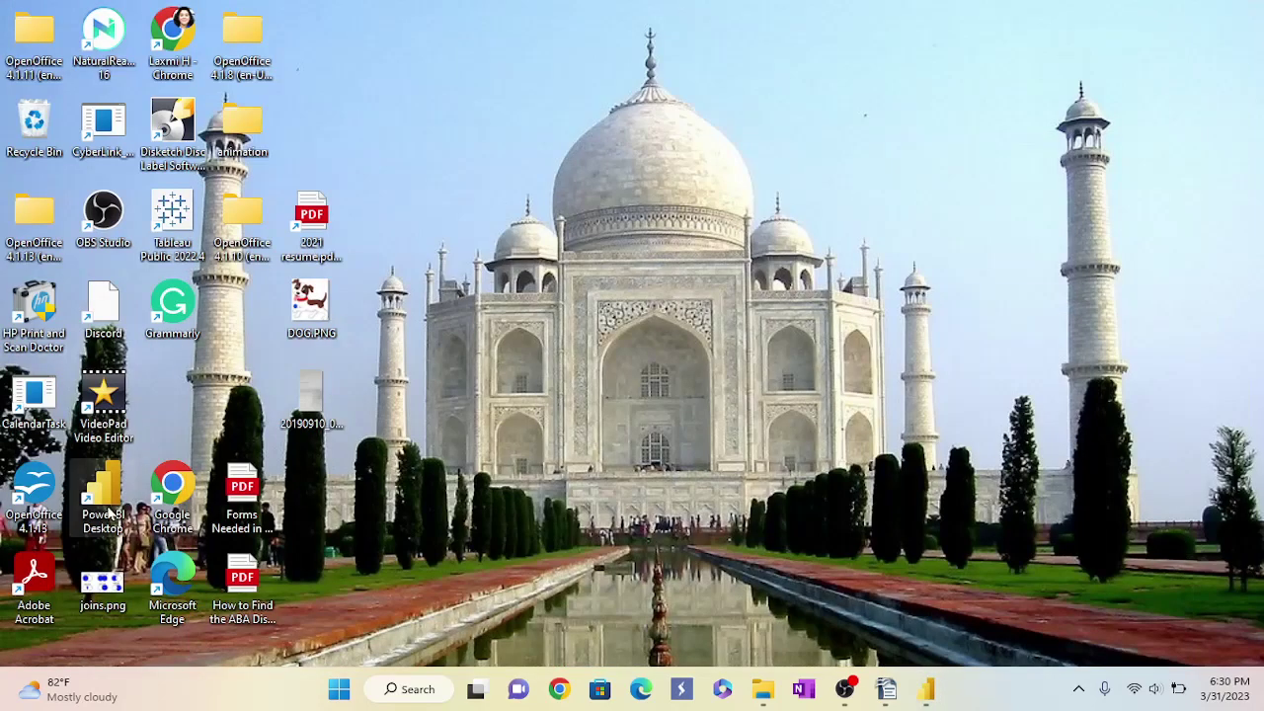
double_click(96, 592)
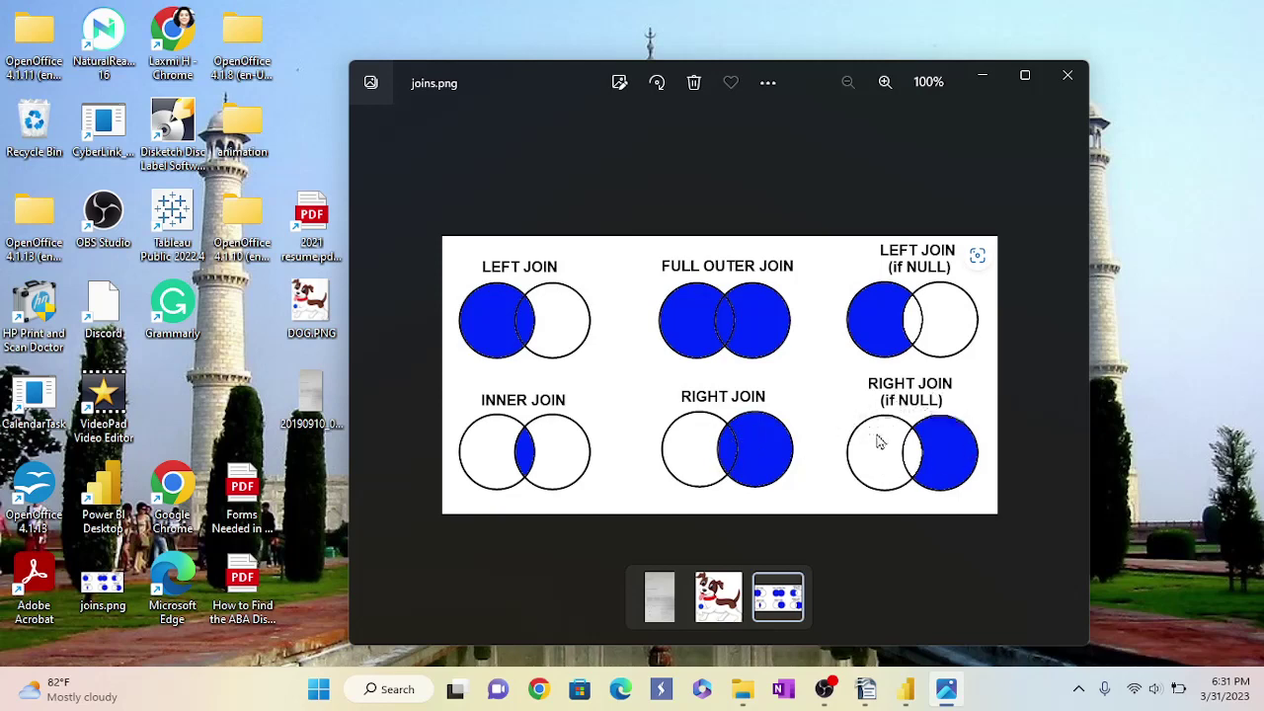
Close the joins.png image and switch back to the Power Query Editor window.
left_click(1066, 77)
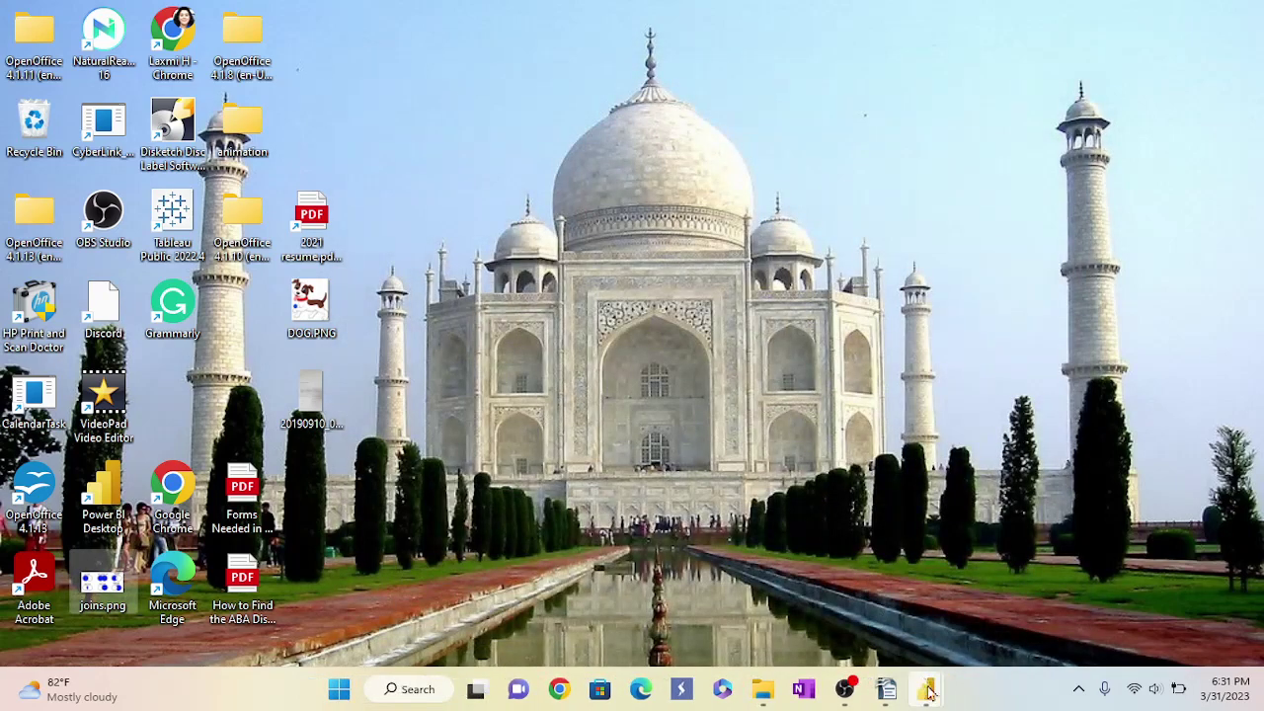
mouse_move(925, 688)
left_click(956, 618)
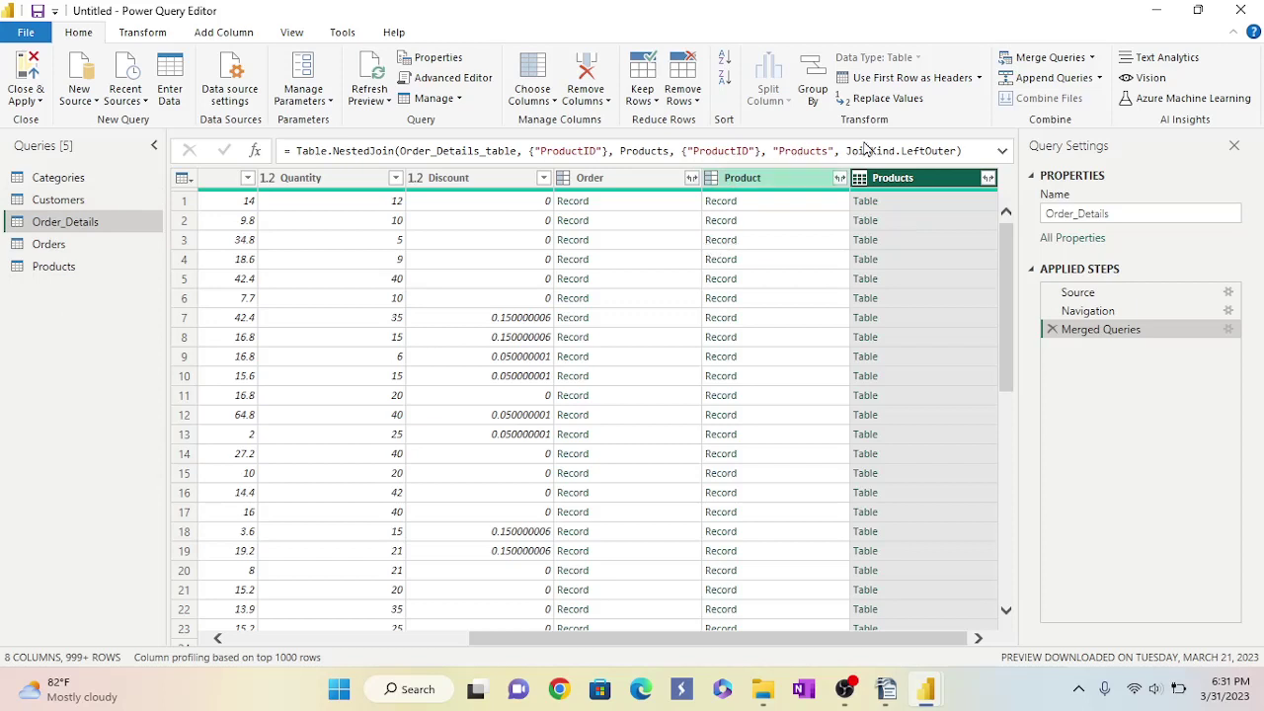
Expand the merged Products column to ProductName only, with the original column name as prefix, and review the expansion step's settings.
left_click(987, 180)
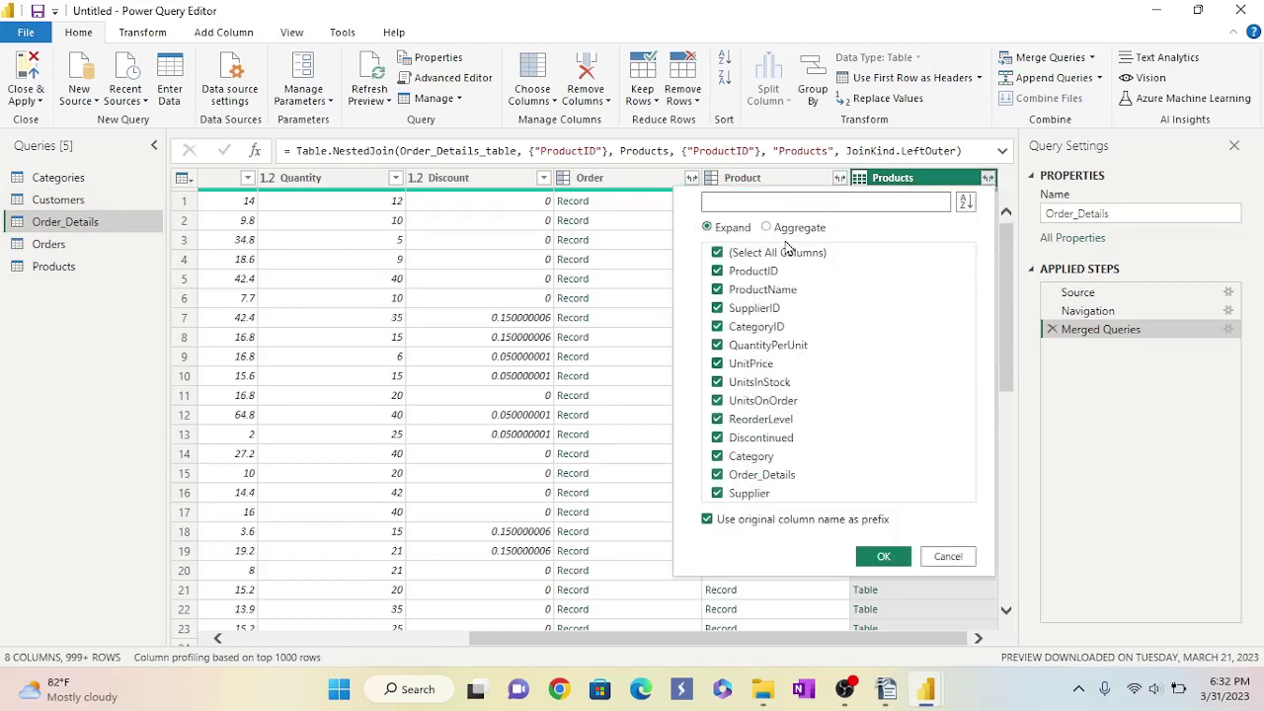
left_click(718, 254)
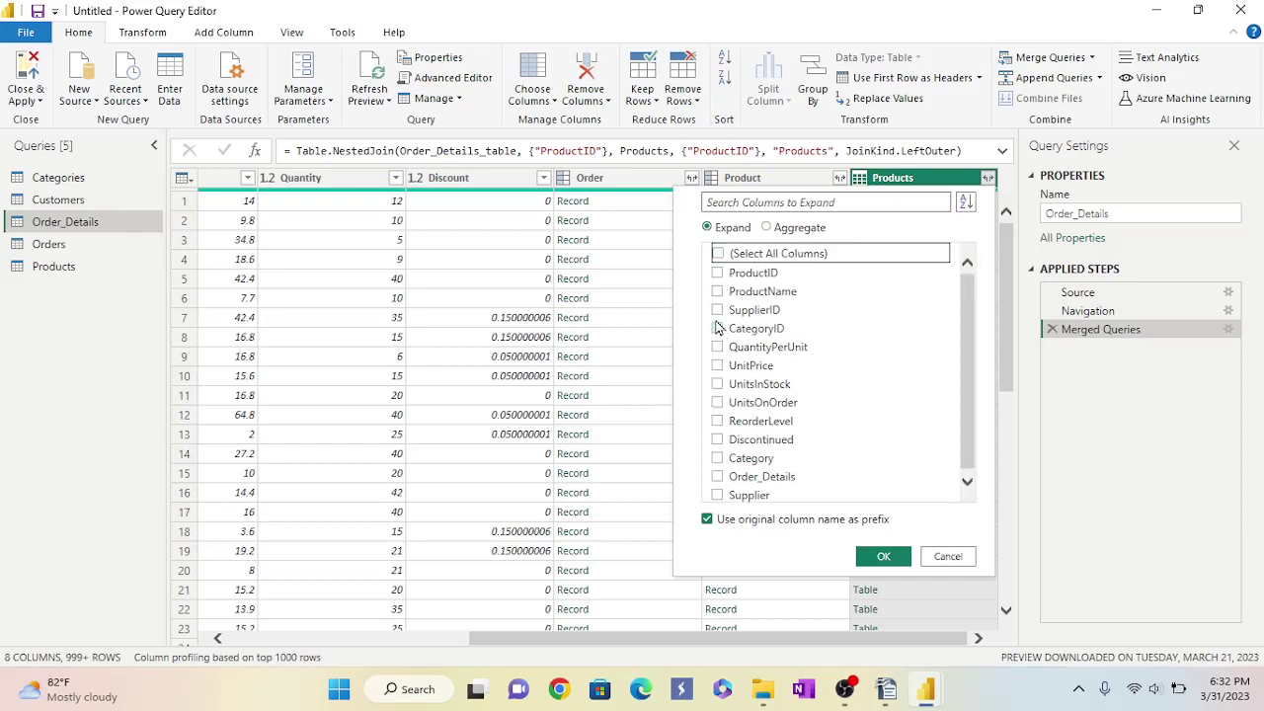
left_click(718, 293)
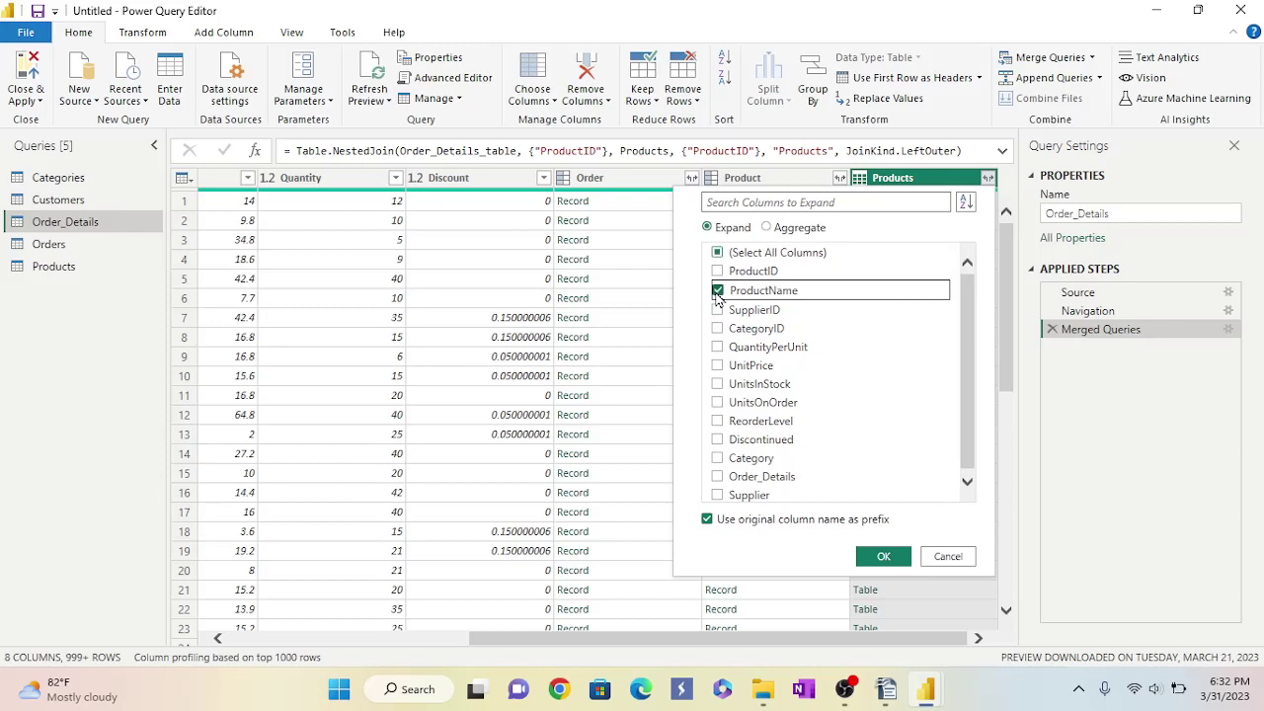
left_click(884, 558)
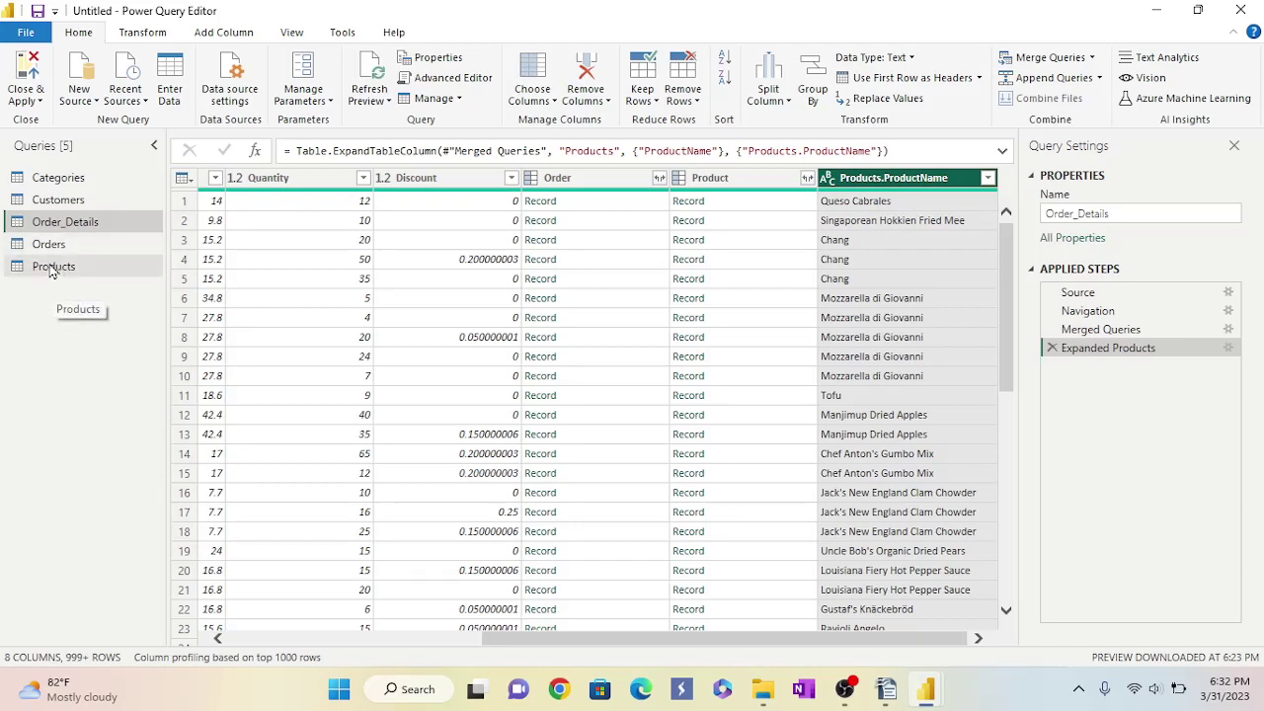
left_click(1229, 349)
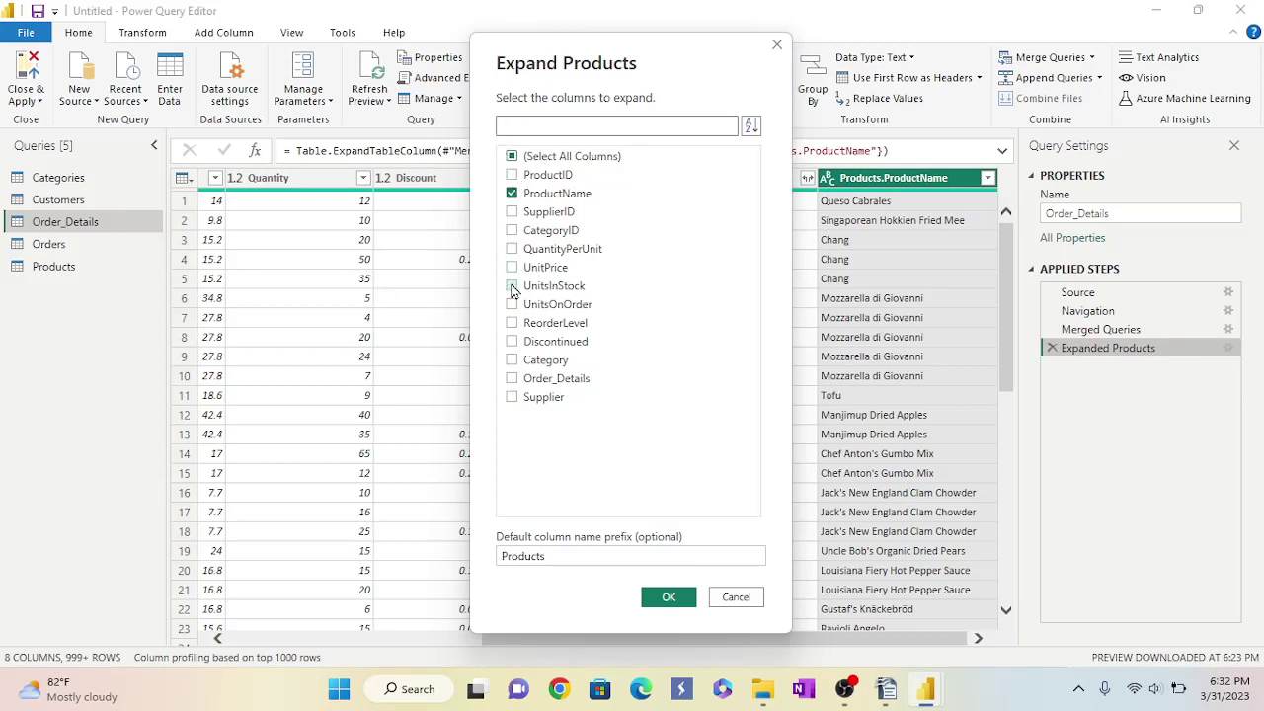
left_click(669, 598)
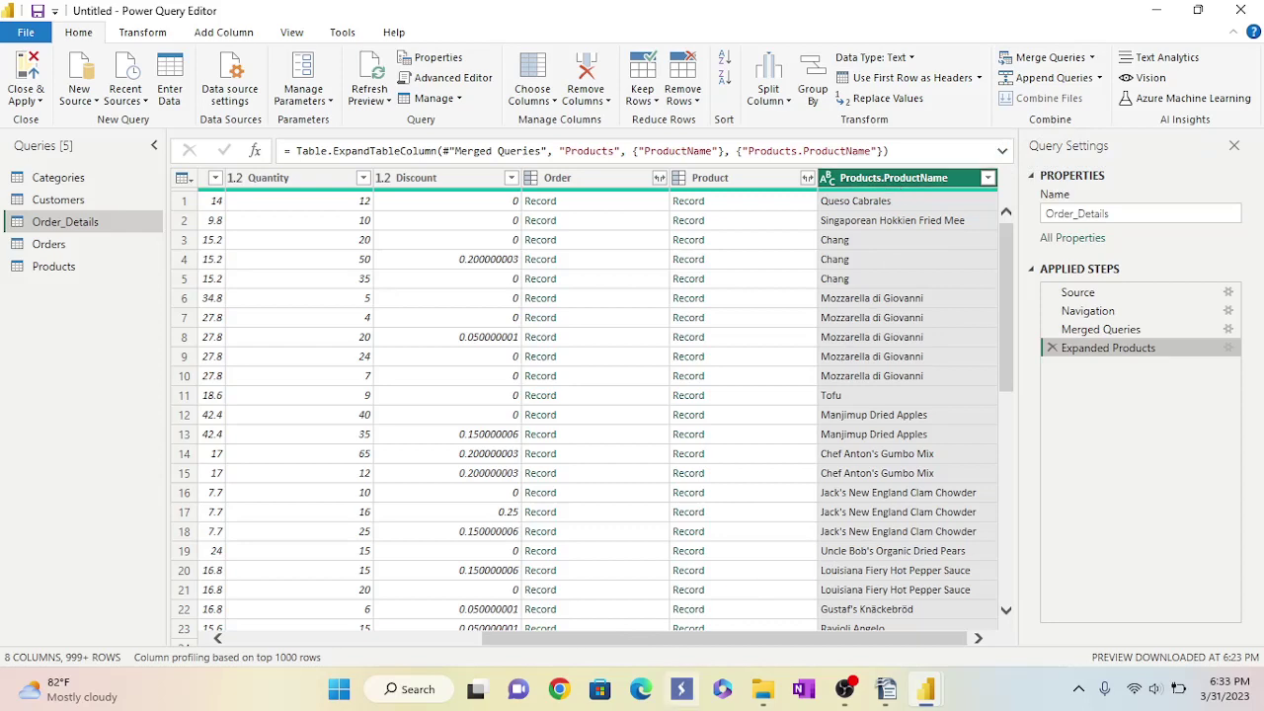
Move the Products.ProductName column between ProductID and UnitPrice in the Order_Details query.
left_click_drag(691, 645, 734, 640)
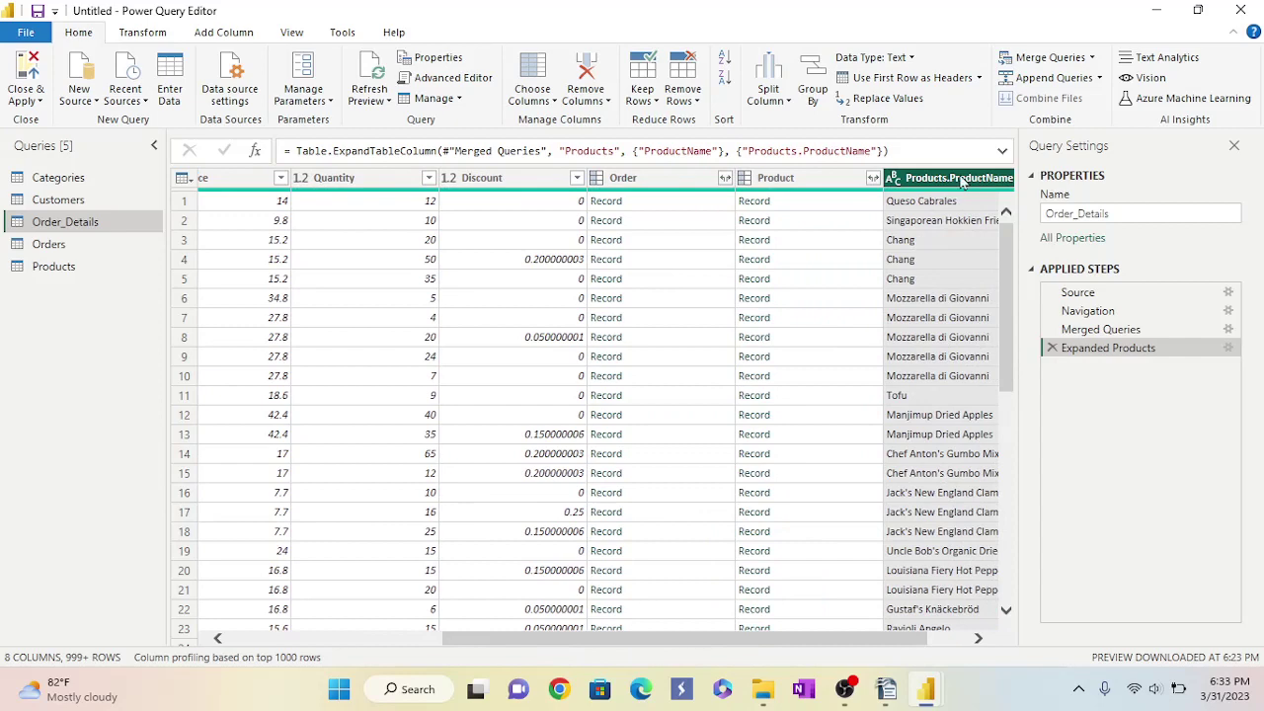
left_click_drag(961, 180, 274, 199)
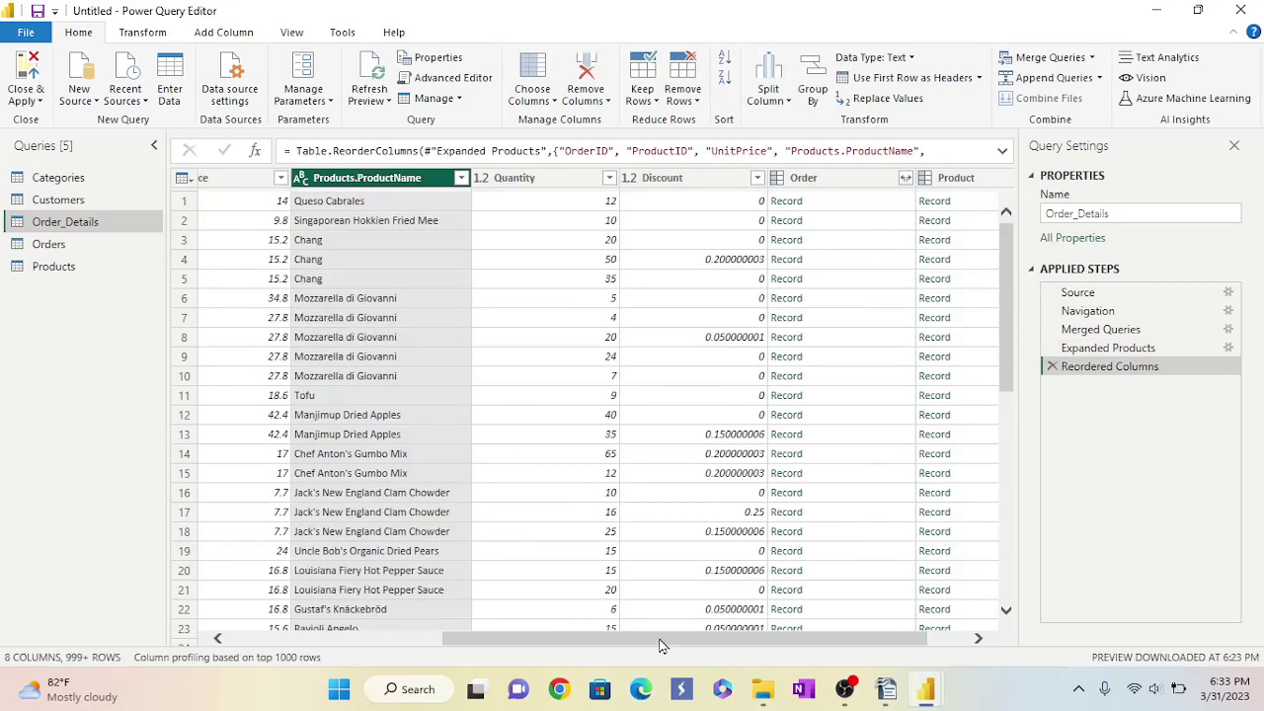
left_click_drag(661, 646, 497, 644)
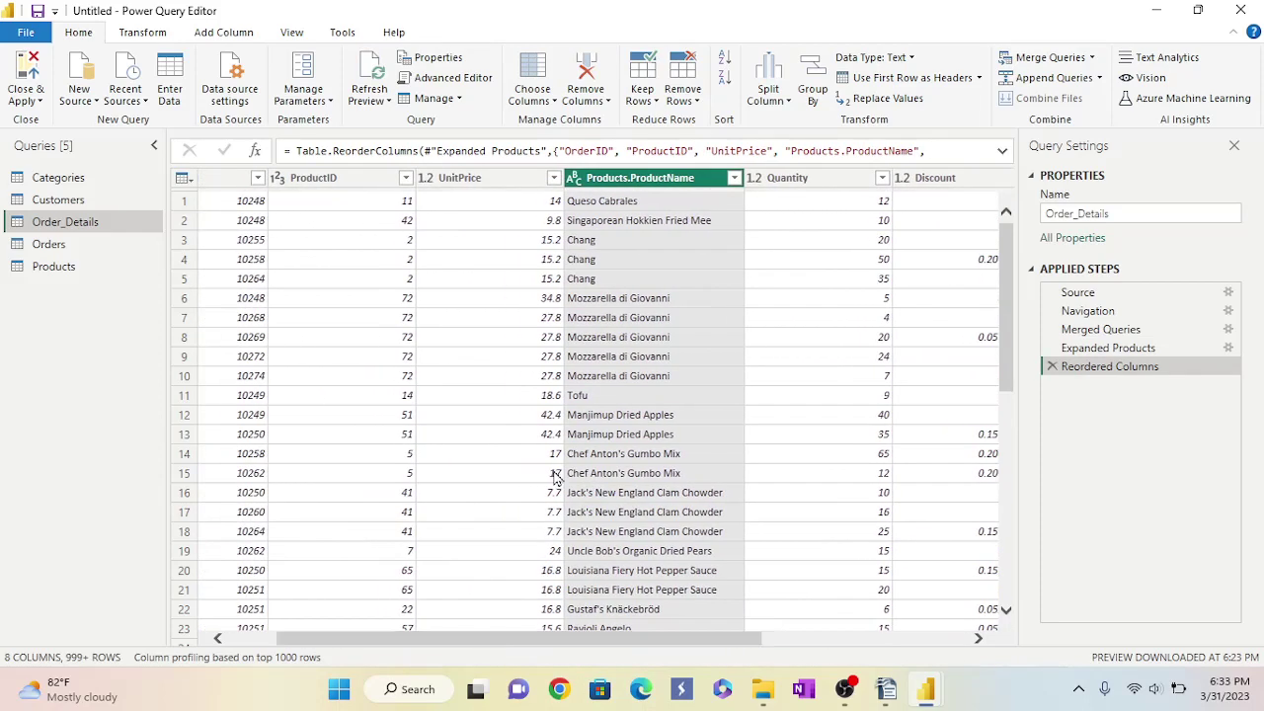
left_click_drag(627, 186, 480, 186)
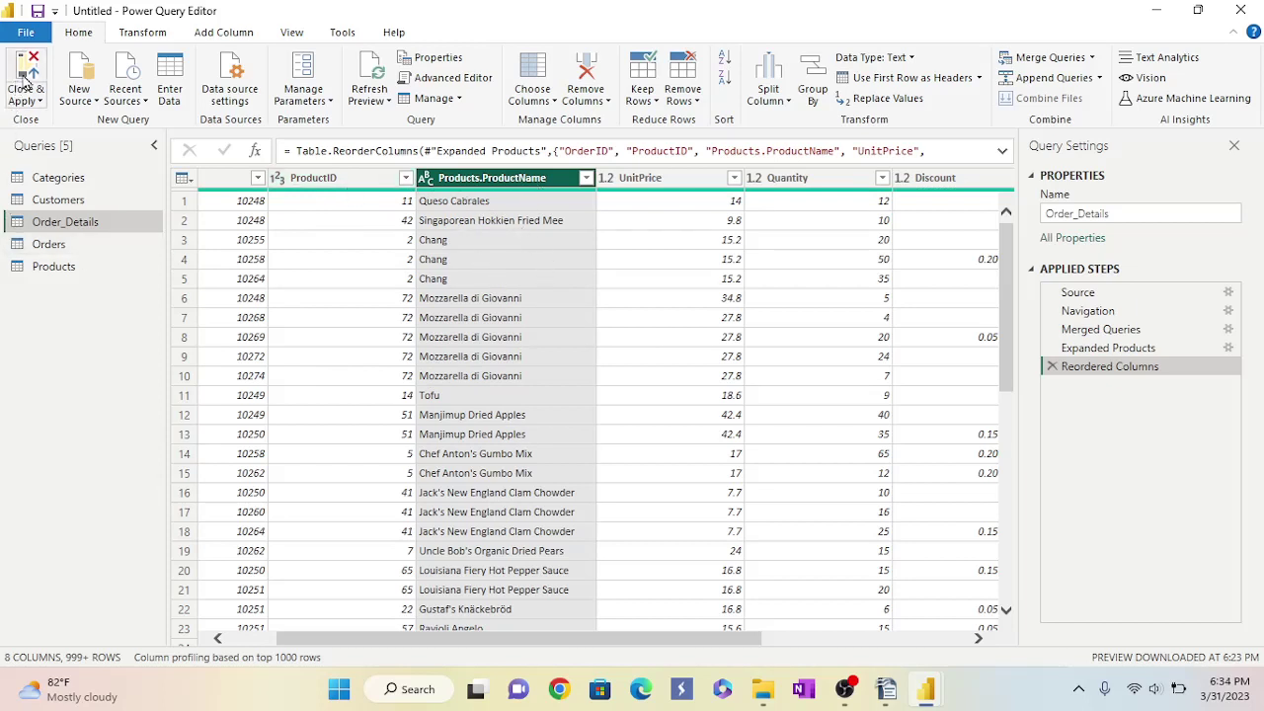
Close the Power Query Editor with its changes applied and bring the Power BI Desktop window back up.
left_click(926, 688)
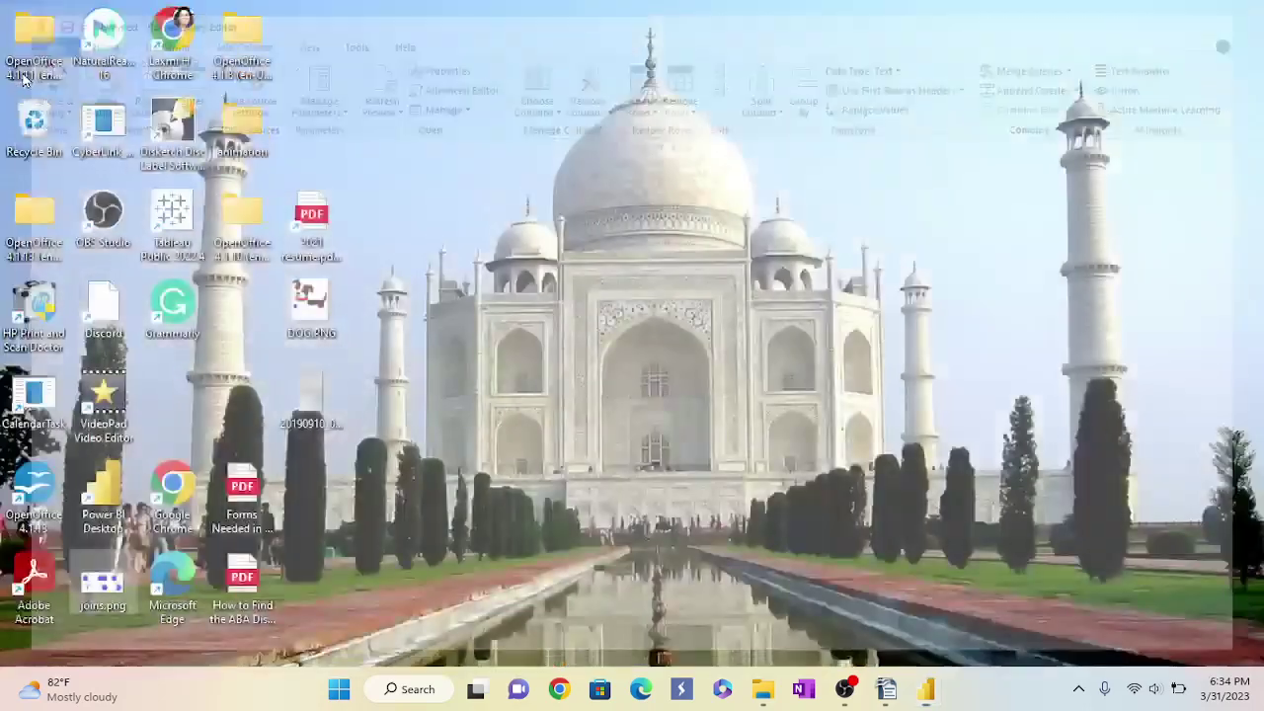
mouse_move(933, 688)
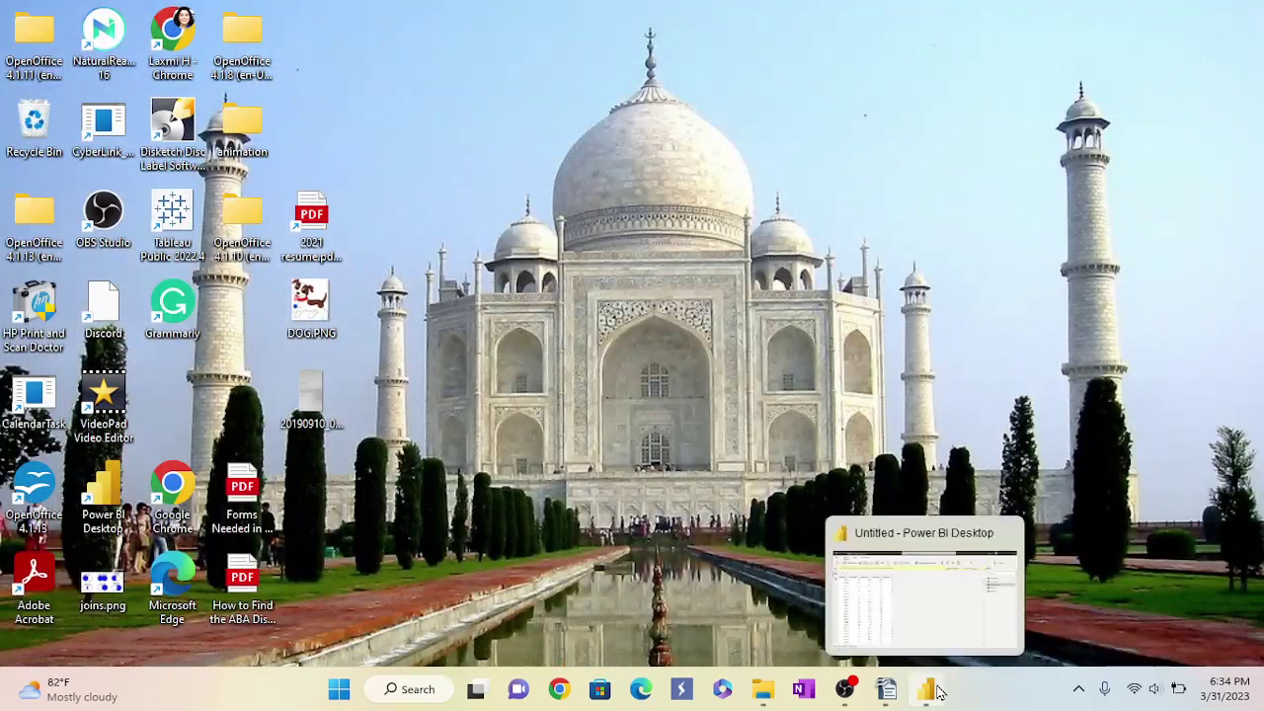
left_click(931, 615)
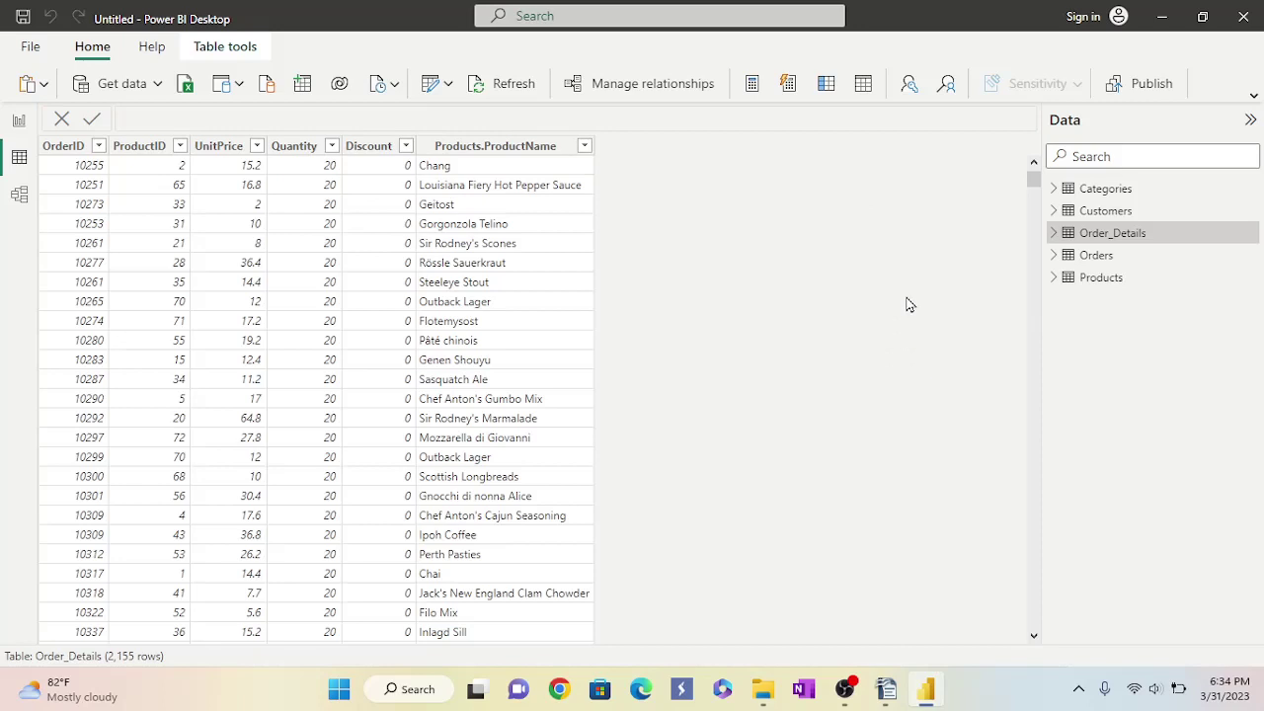
Connect to the Excel workbook RegionalOrdersData.xlsx in the Documents folder as a new data source.
left_click(158, 85)
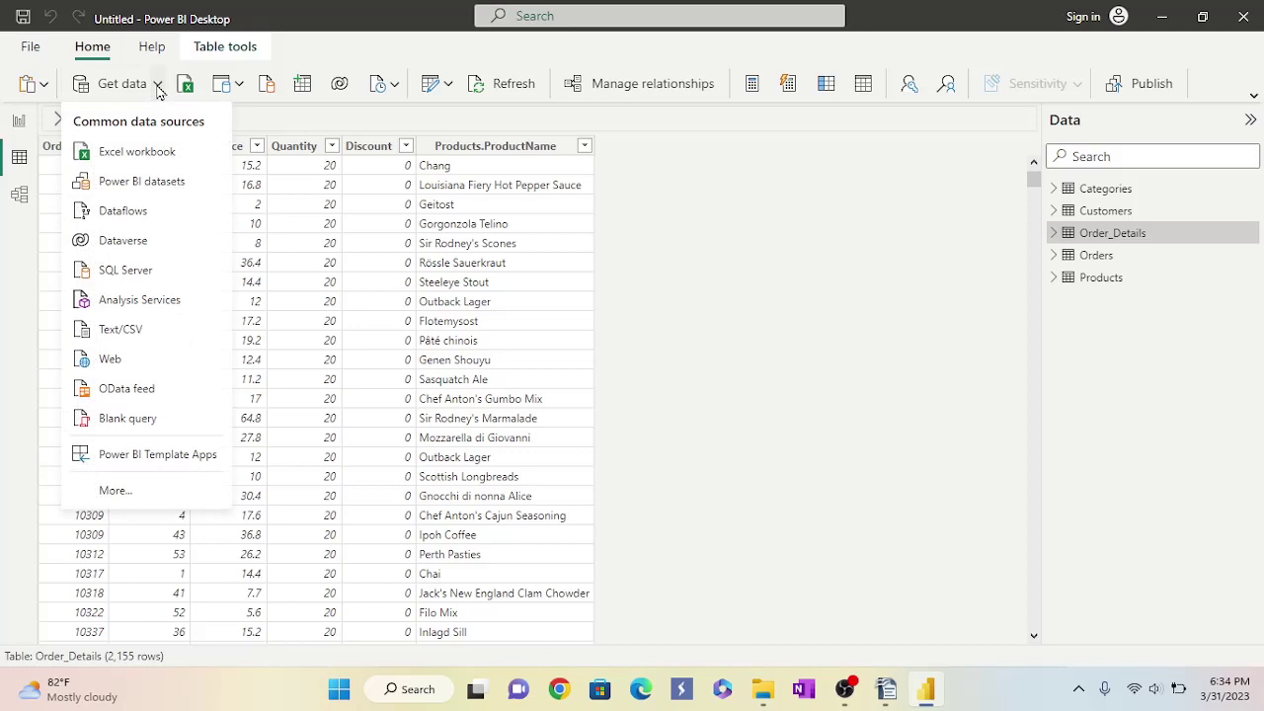
left_click(147, 158)
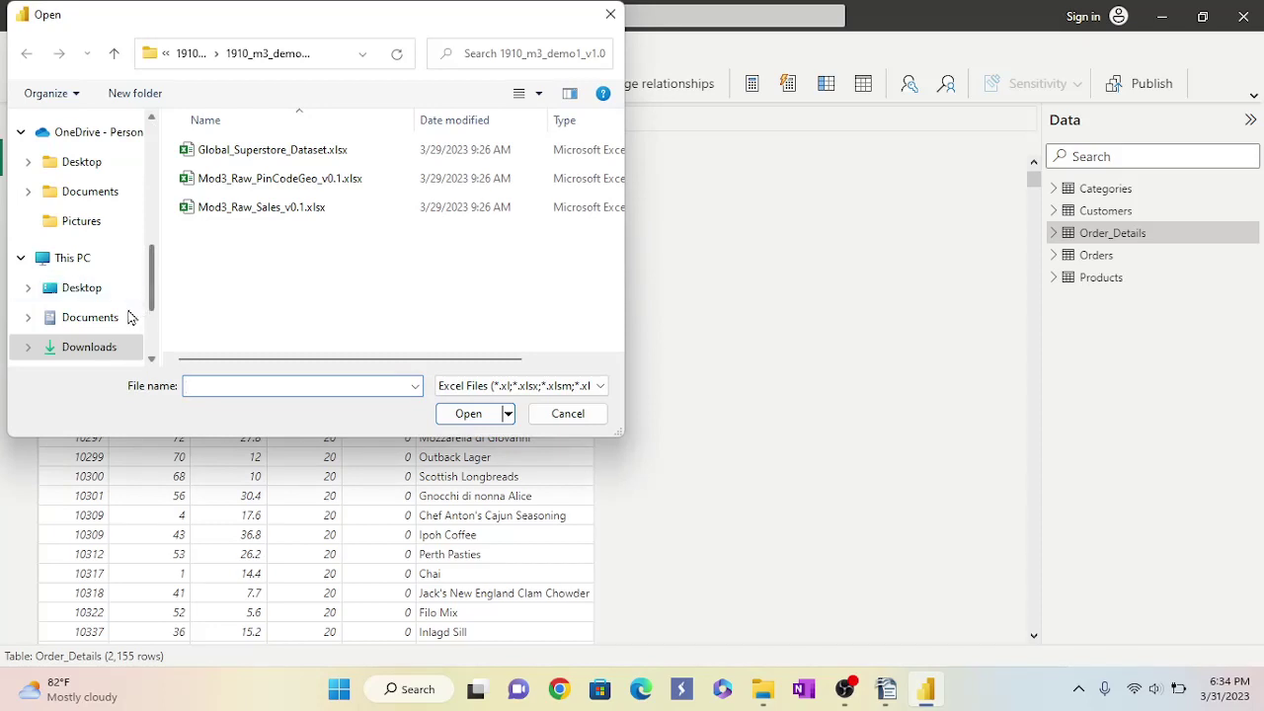
left_click(88, 324)
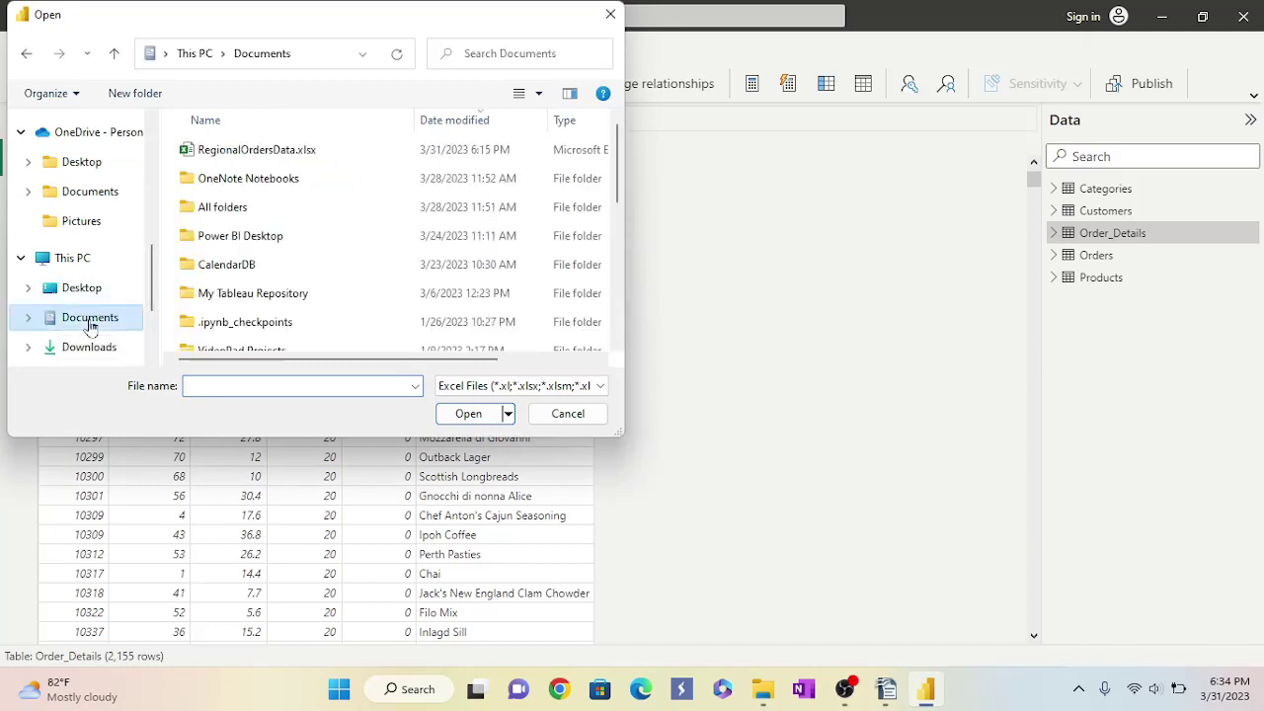
left_click(242, 156)
left_click(464, 418)
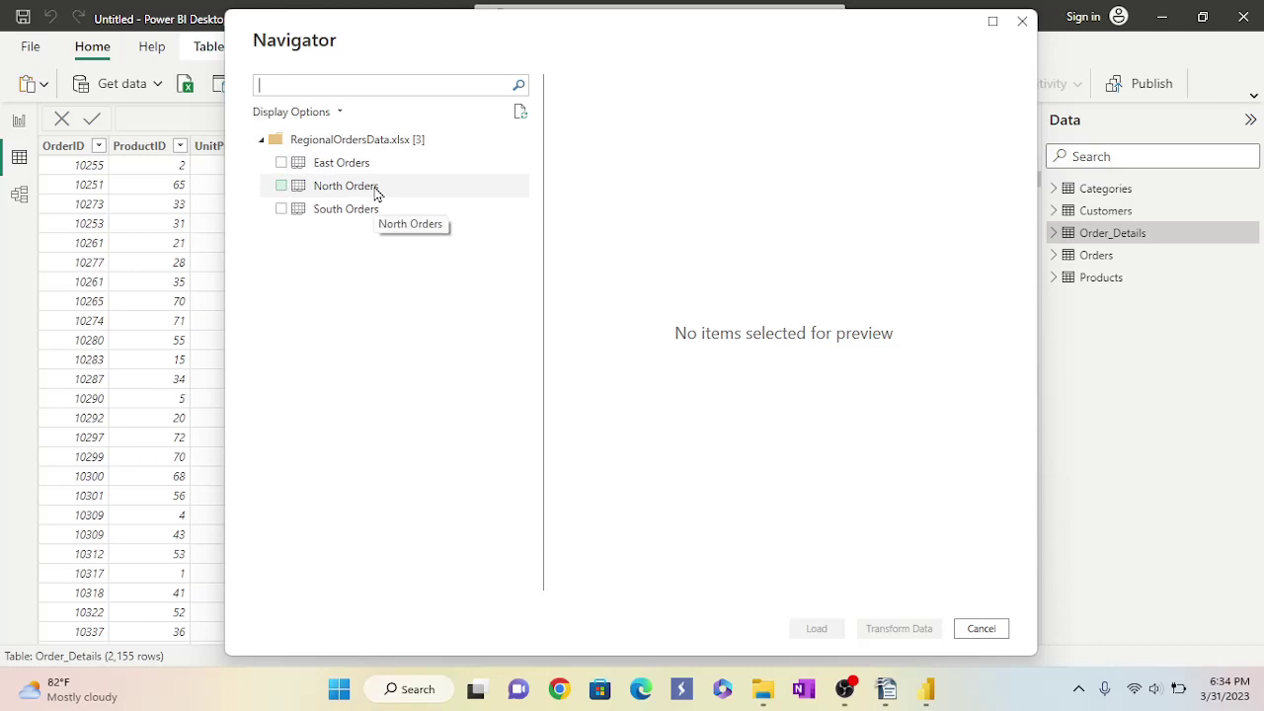
Load the East Orders, North Orders and South Orders sheets from the workbook.
left_click(281, 162)
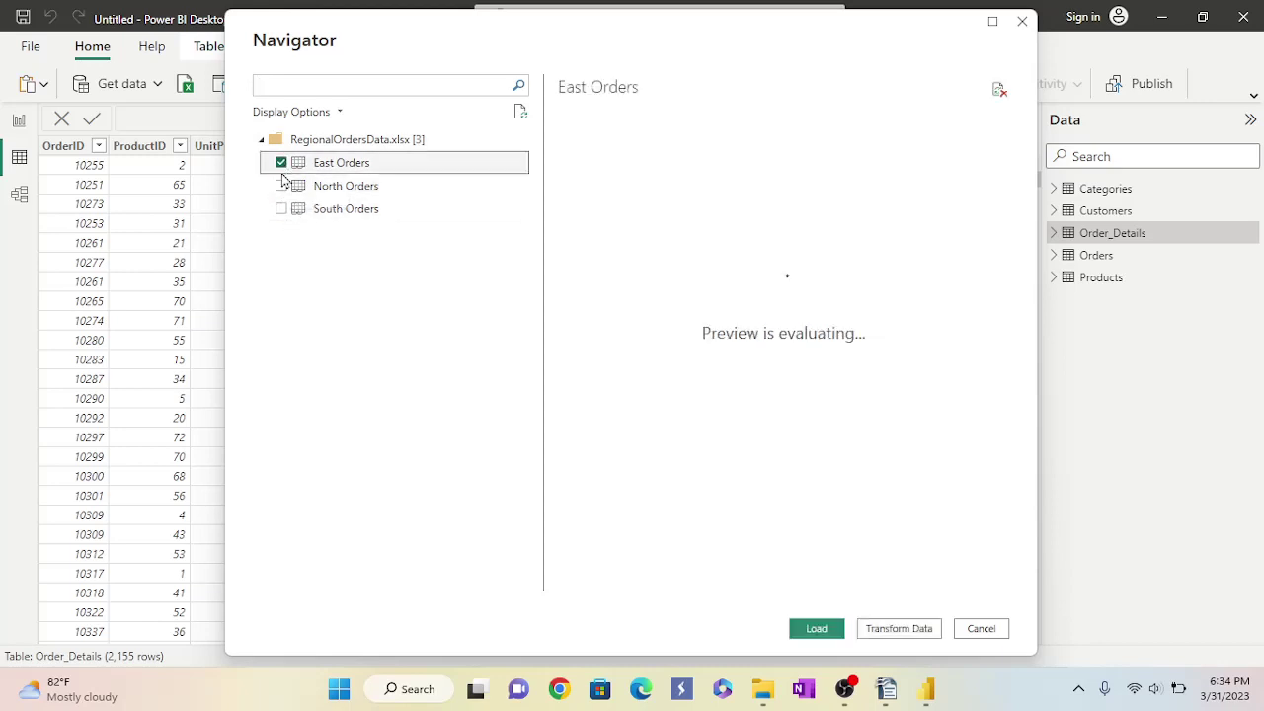
left_click(282, 186)
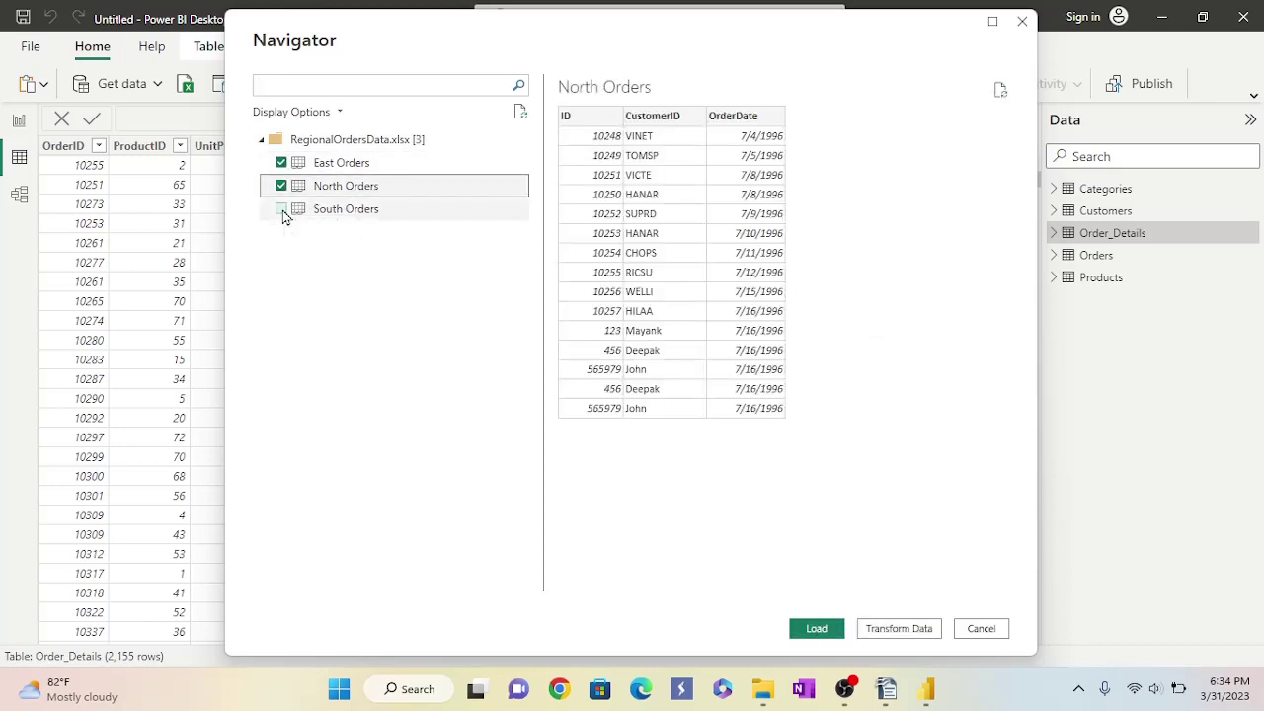
left_click(281, 208)
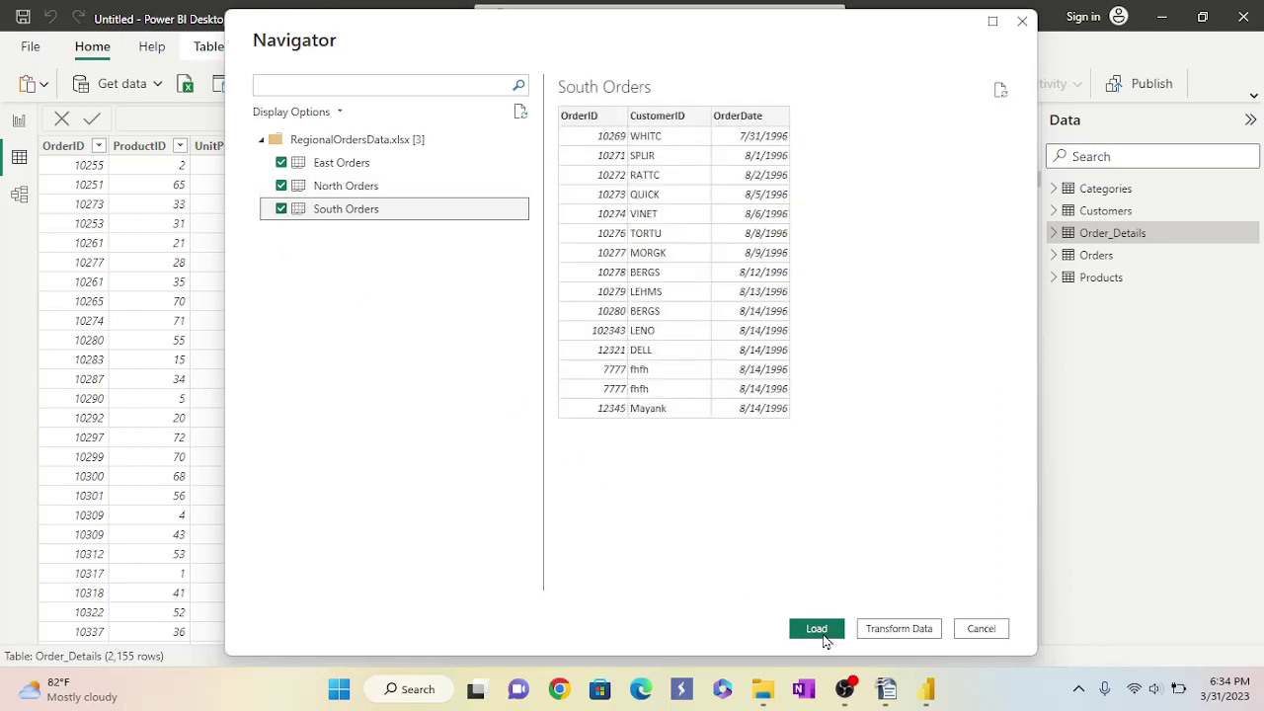
left_click(820, 630)
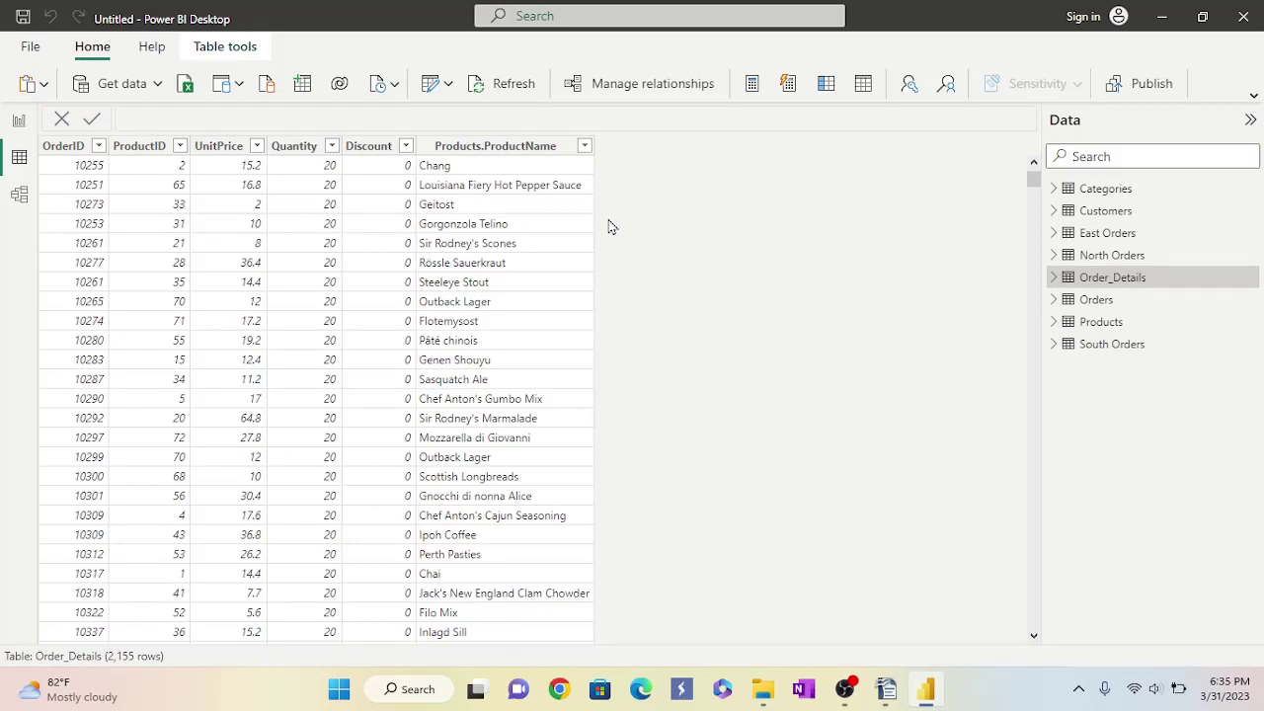
Compare the columns of the Orders, East Orders, North Orders and South Orders tables.
left_click(1096, 298)
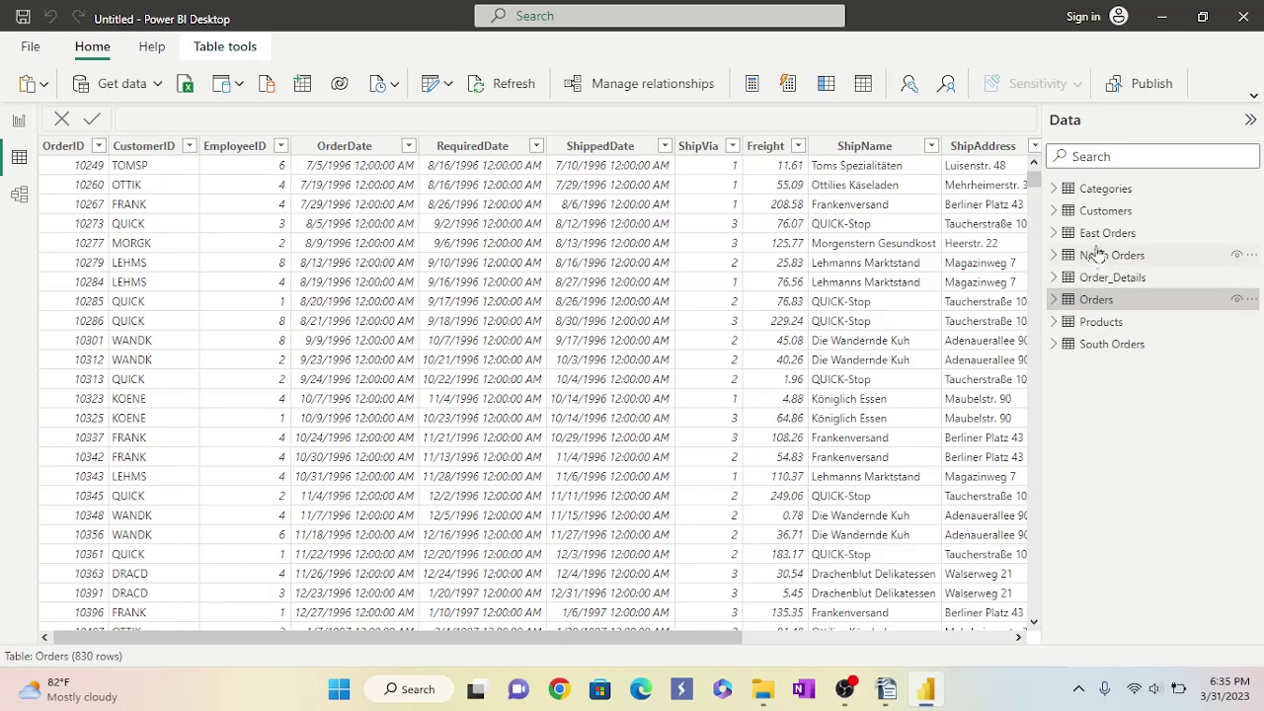
left_click(1096, 234)
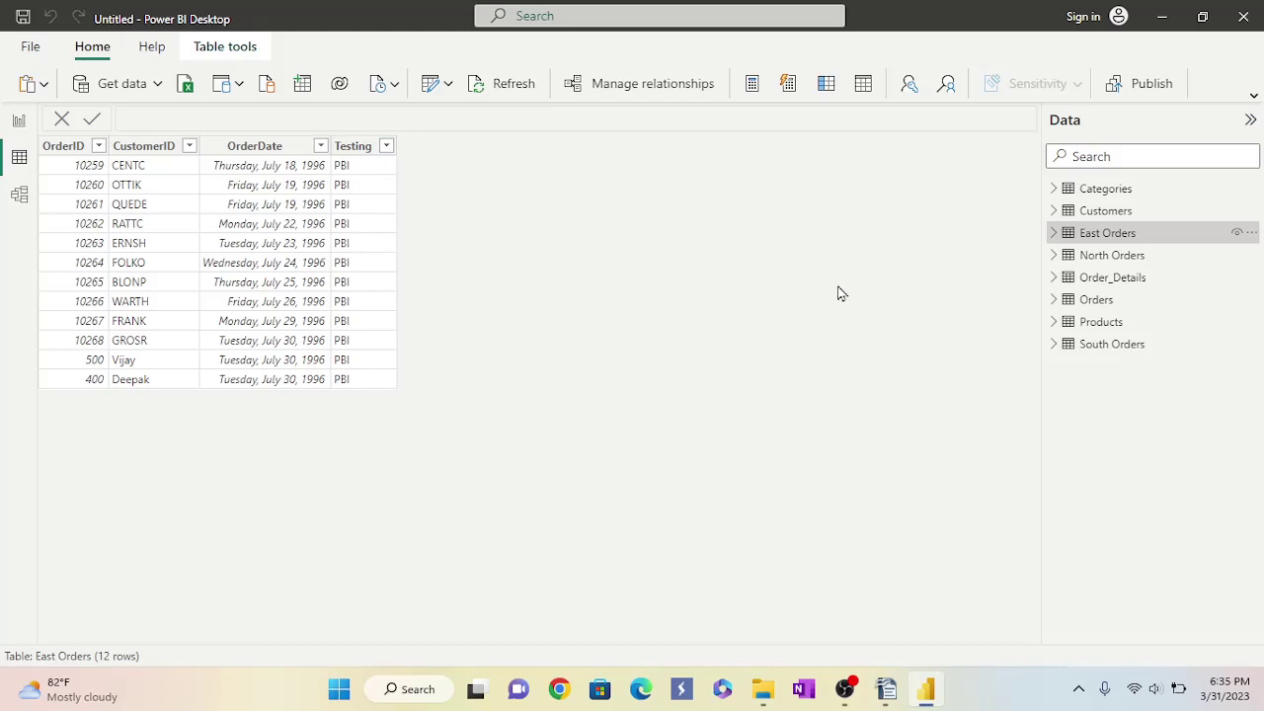
left_click(1089, 257)
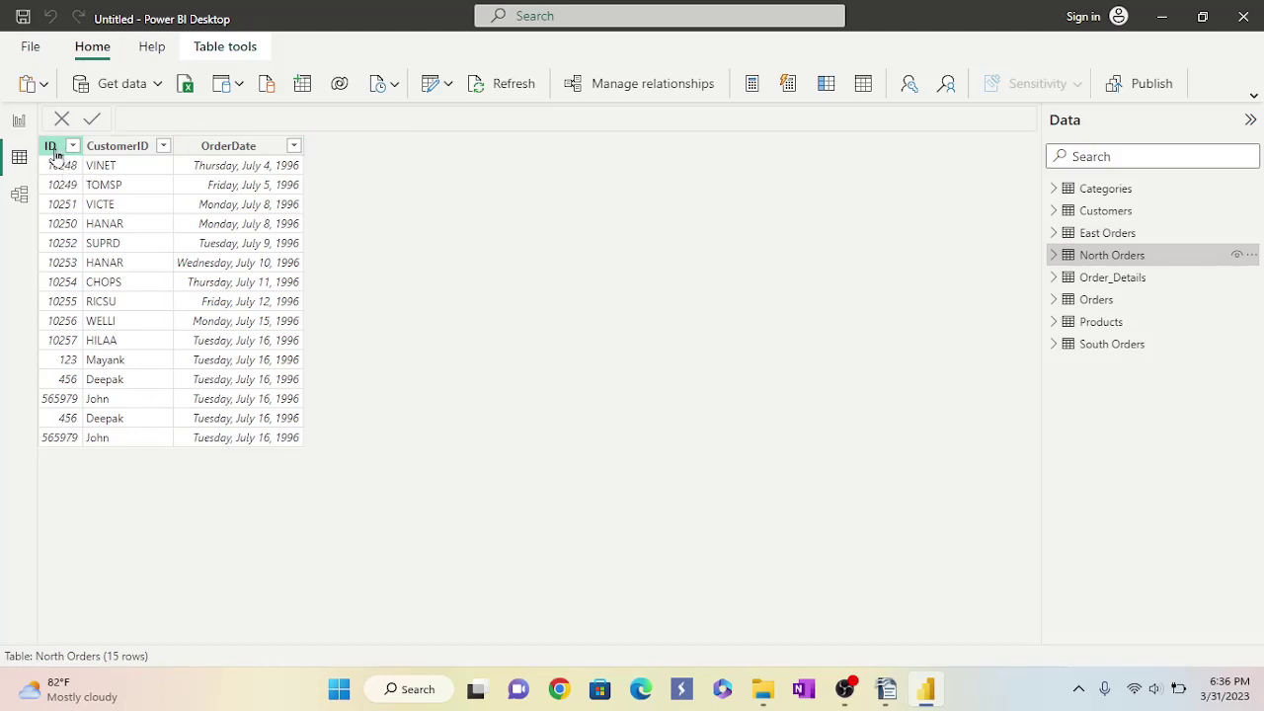
left_click(1108, 234)
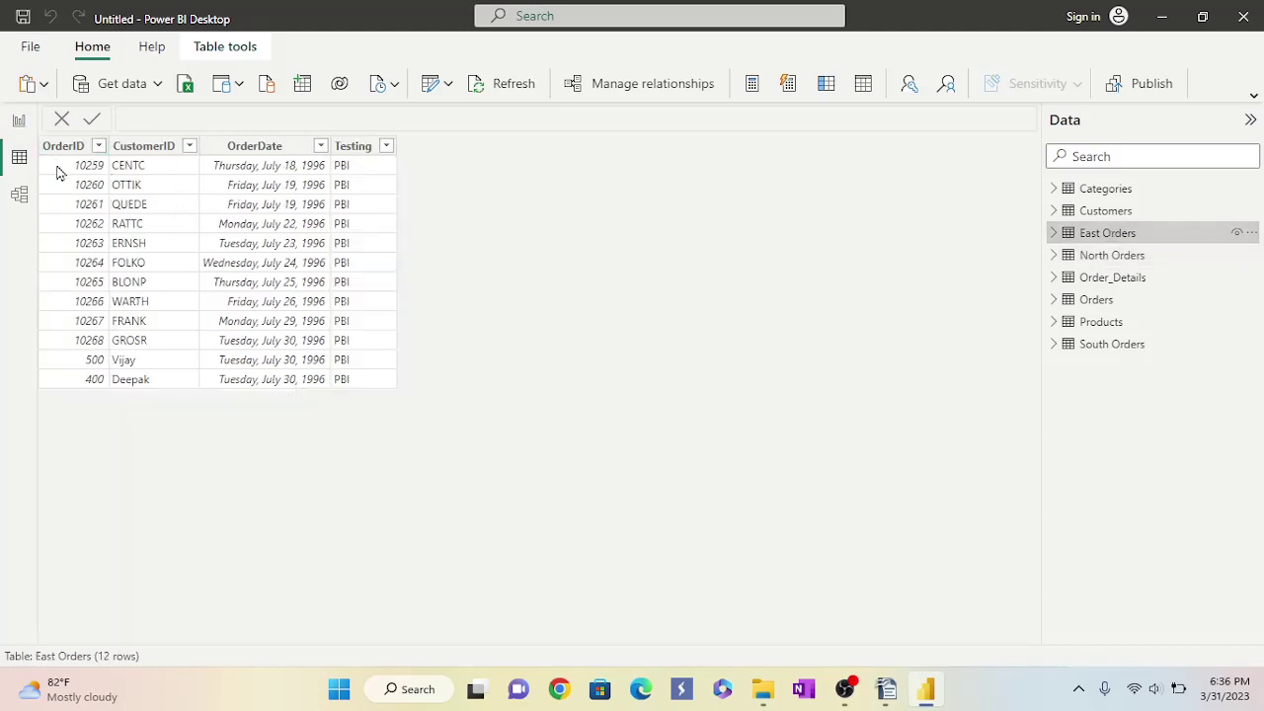
left_click(1114, 257)
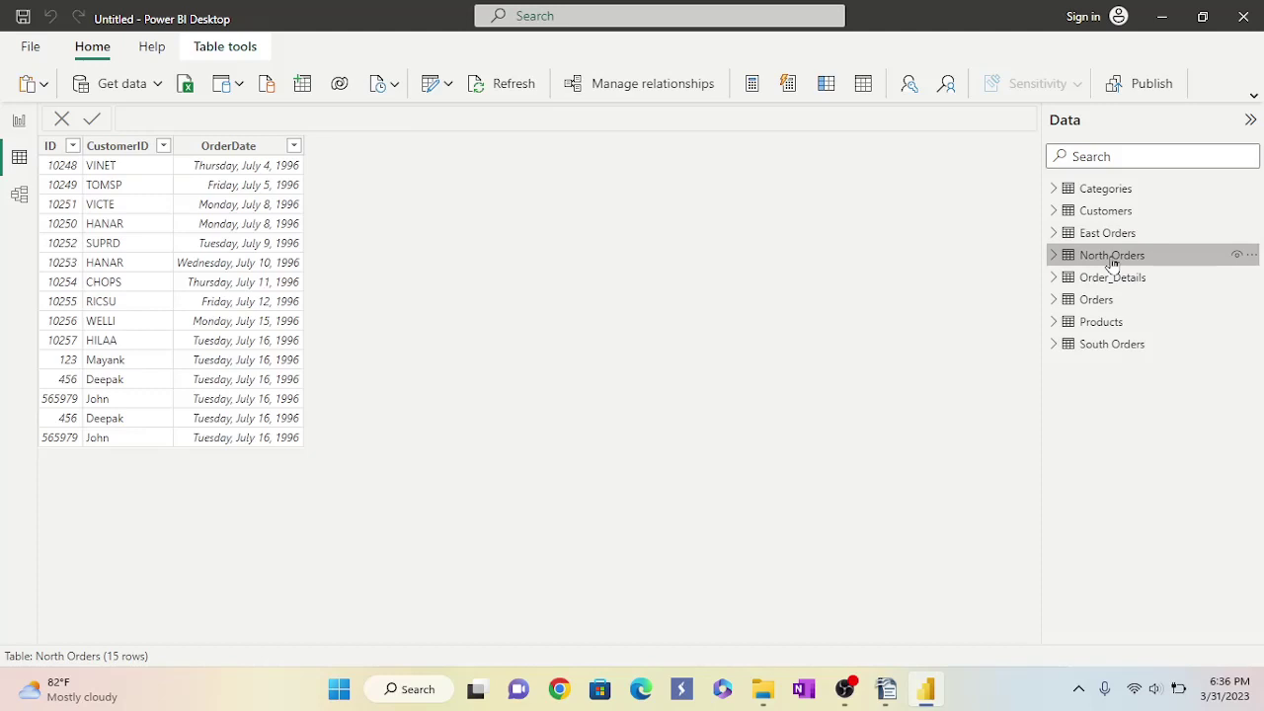
left_click(1111, 347)
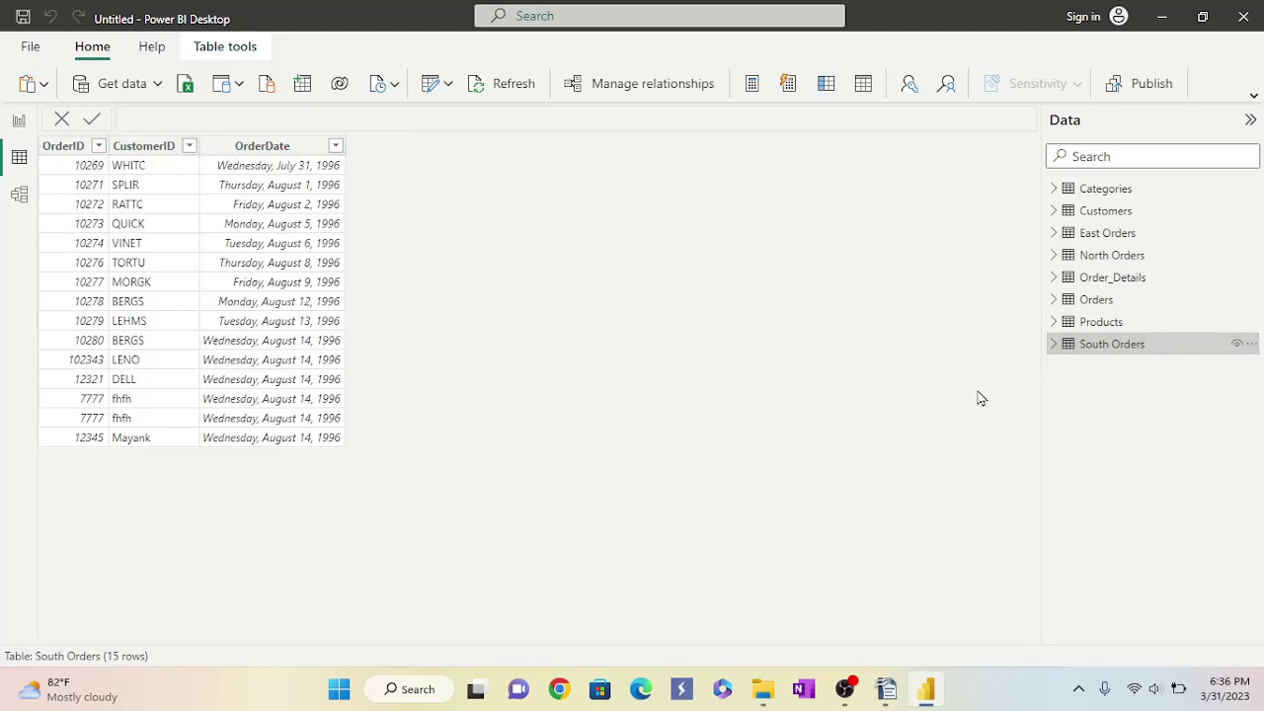
left_click(1087, 242)
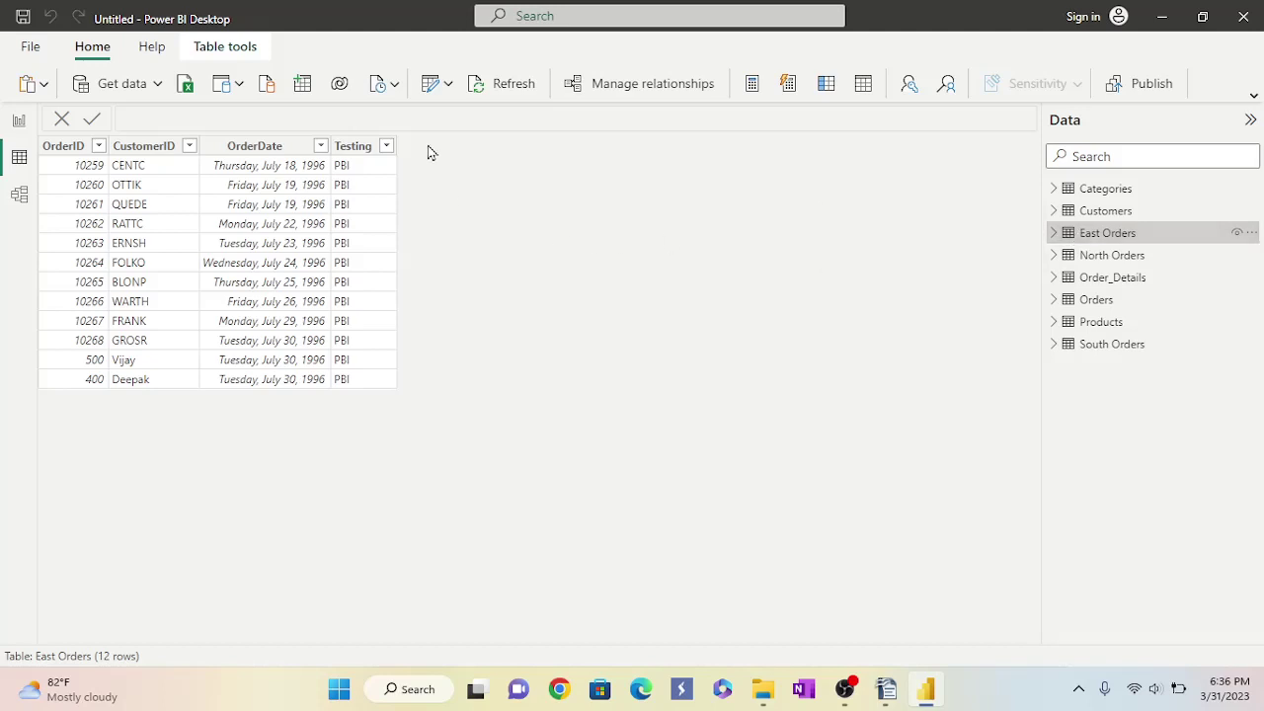
Reopen the Power Query Editor and remove the Testing column from the East Orders query.
left_click(448, 87)
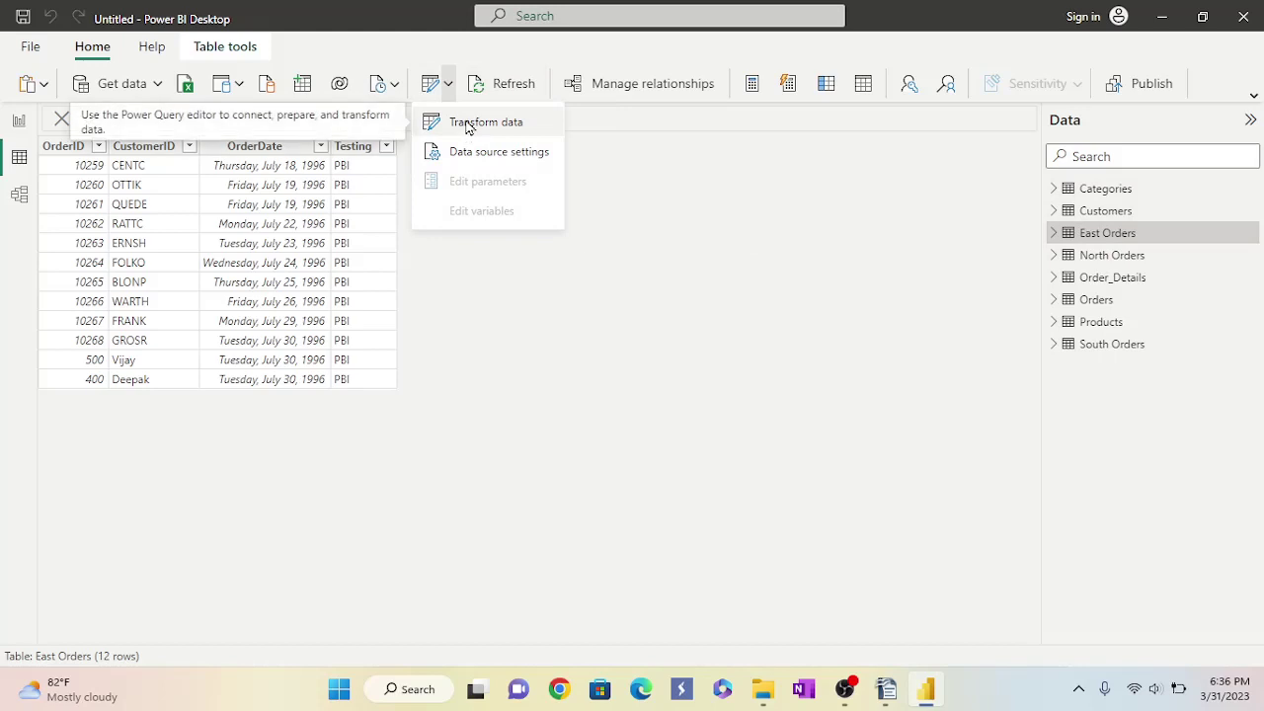
left_click(468, 126)
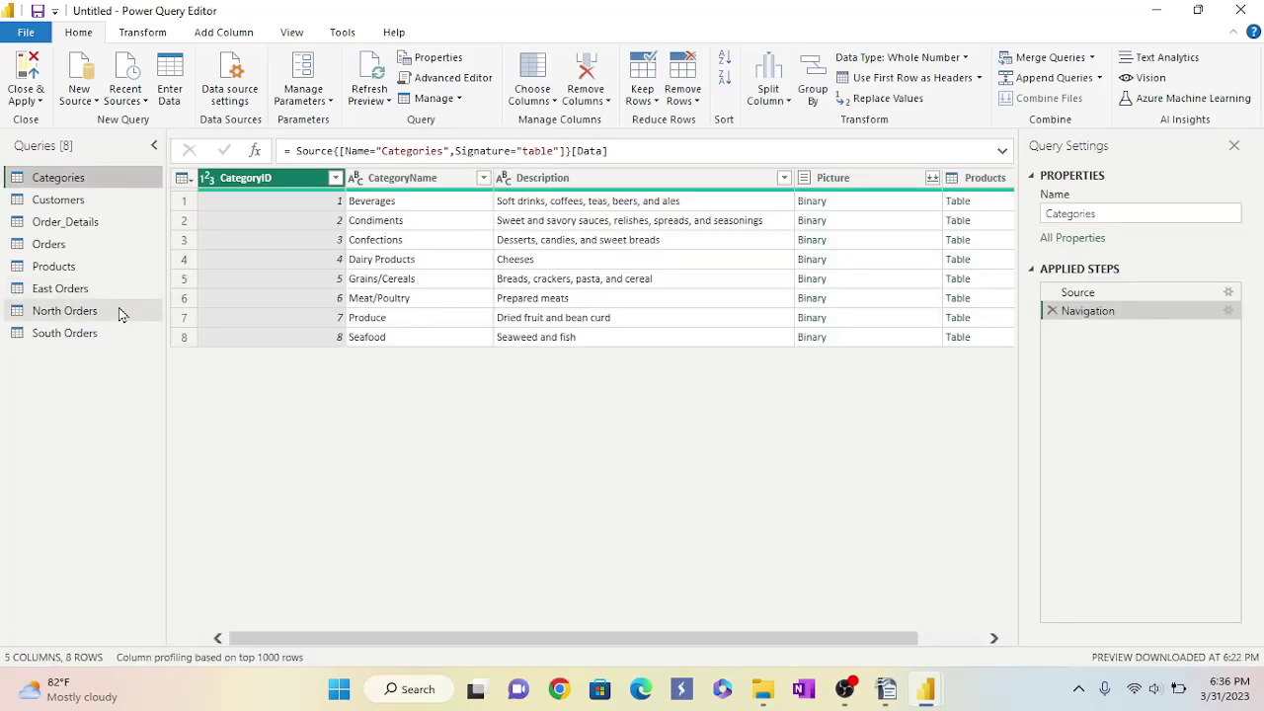
left_click(56, 293)
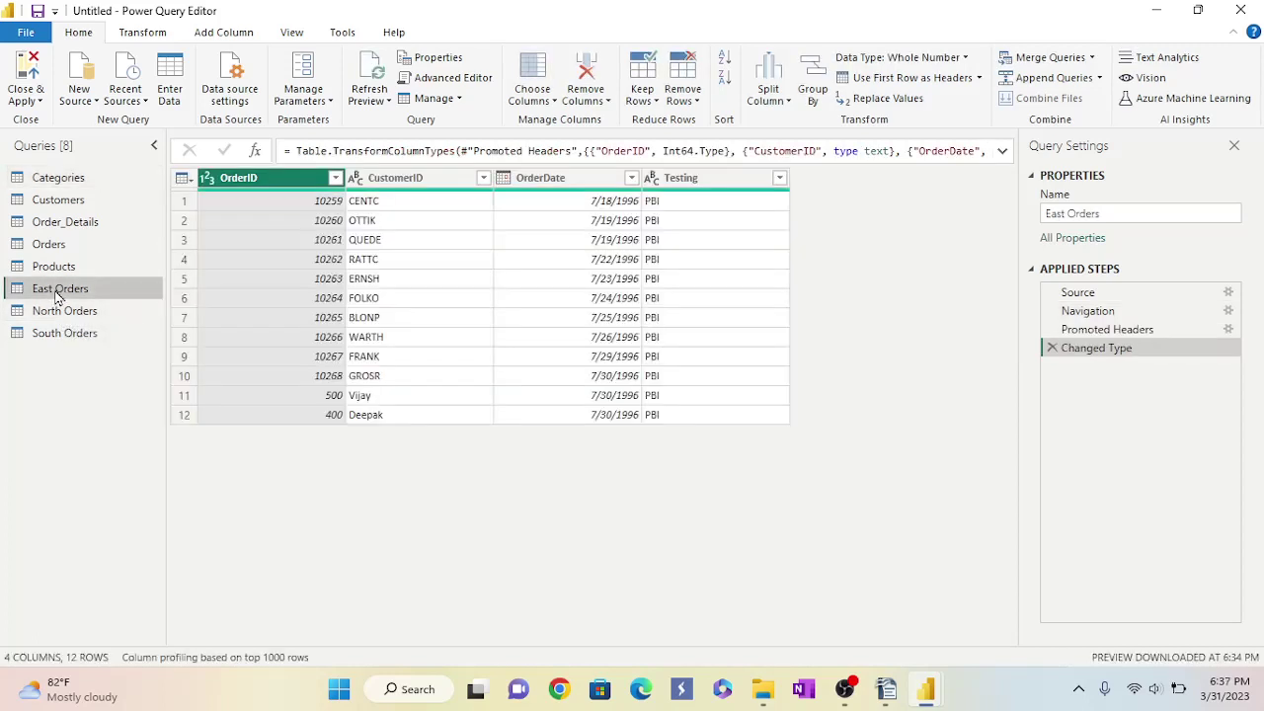
right_click(715, 186)
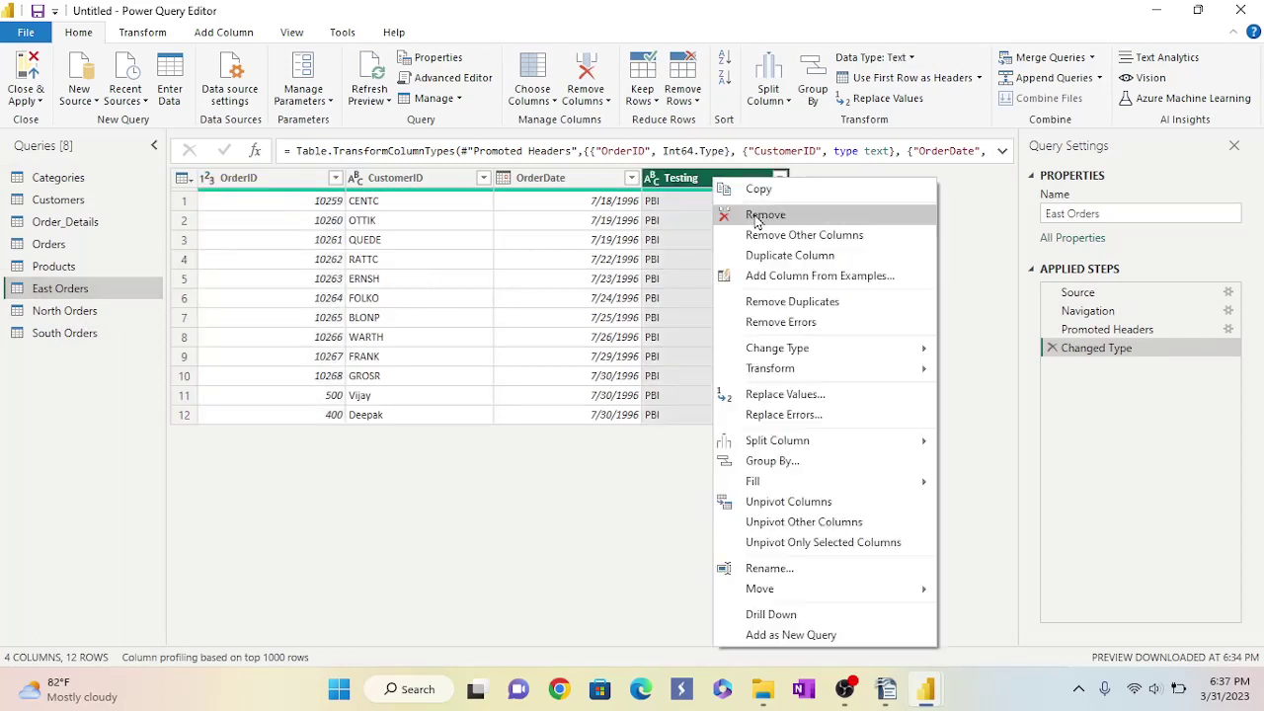
left_click(761, 217)
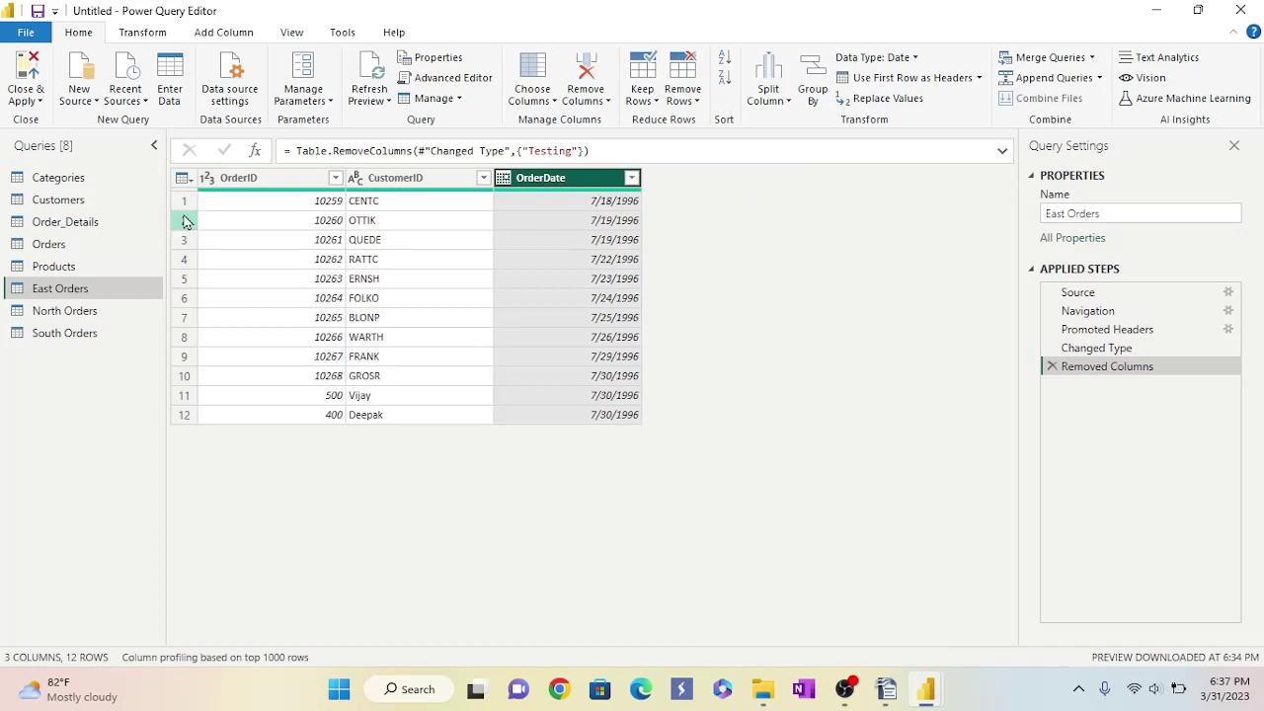
Copy the OrderID column name from the East Orders query, leaving that header as it is.
left_click(88, 313)
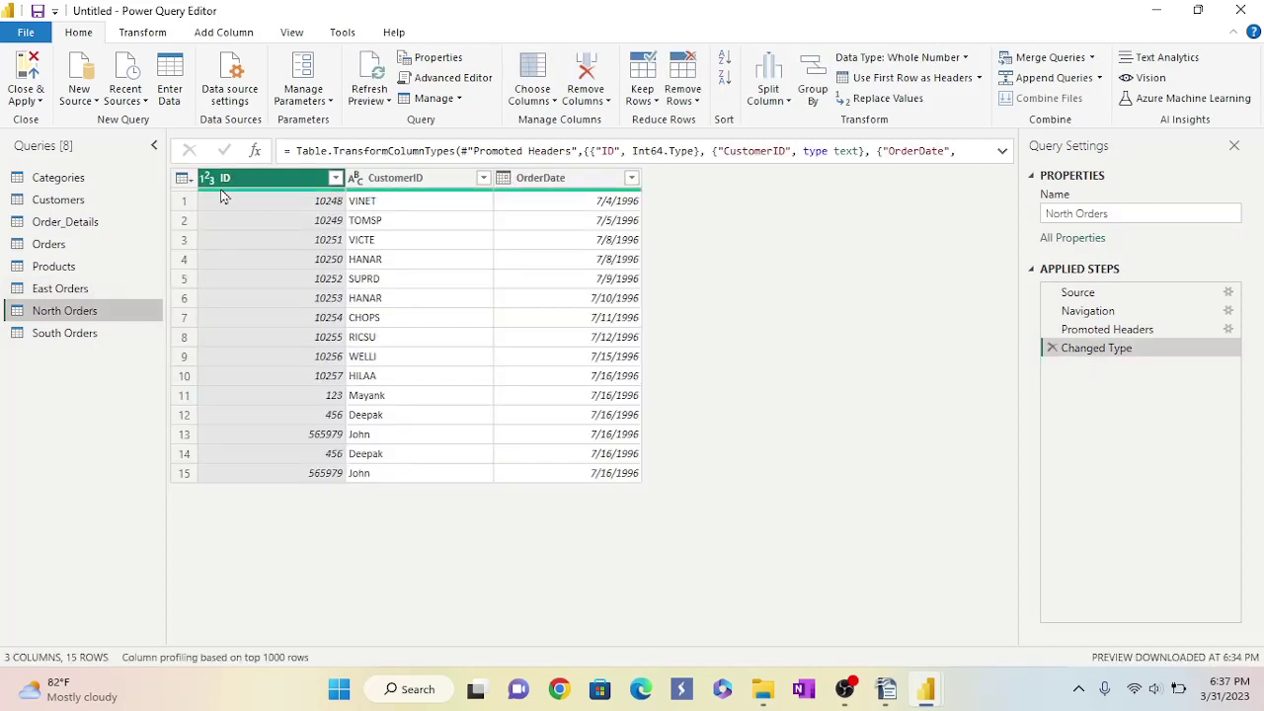
left_click(69, 293)
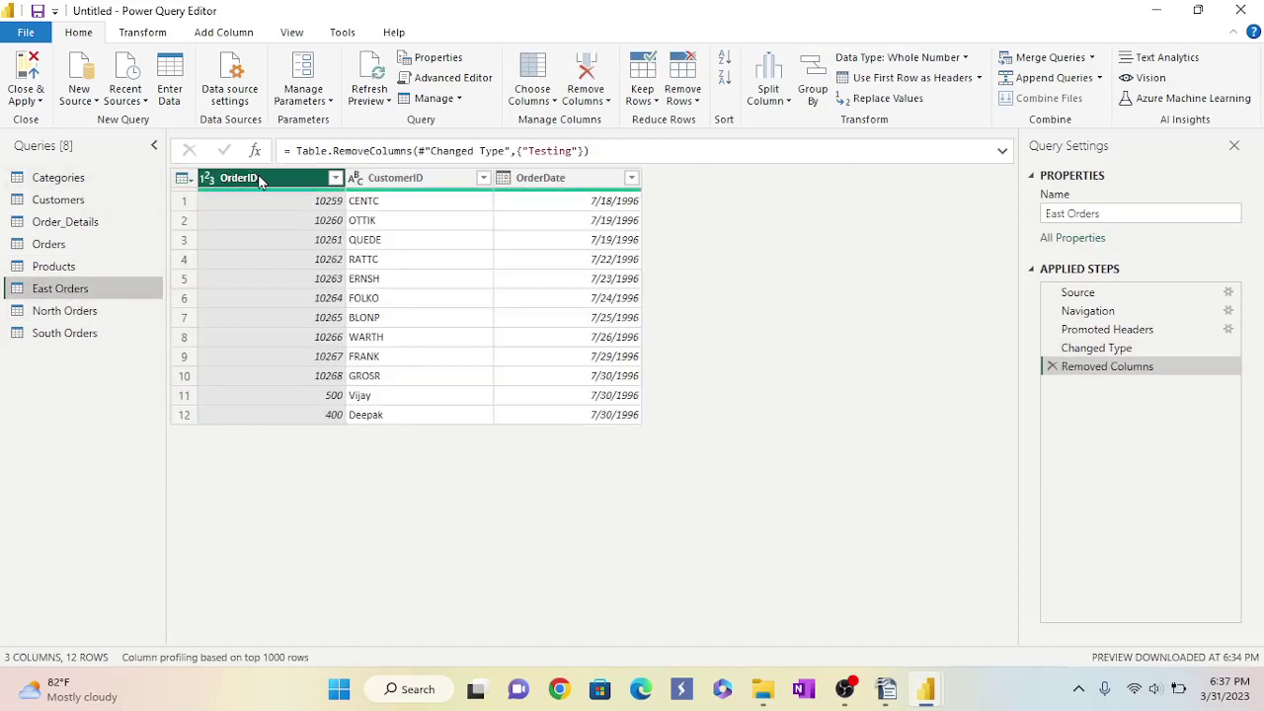
double_click(259, 177)
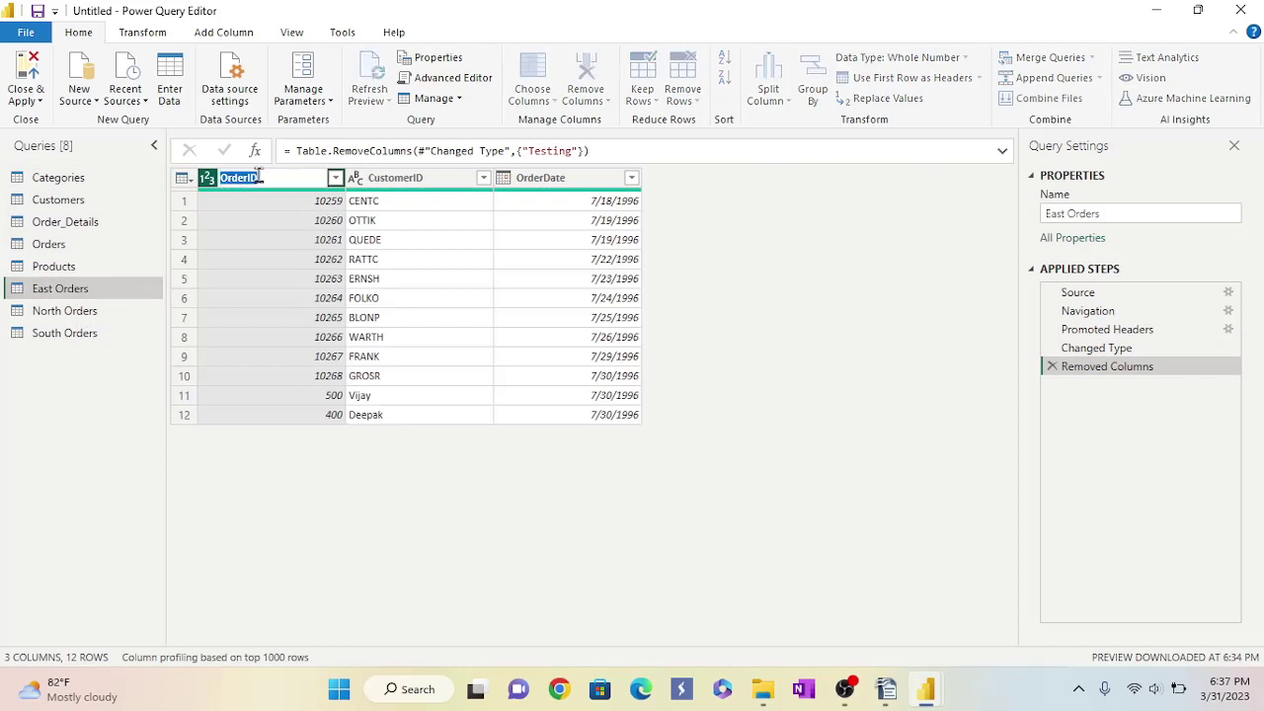
left_click_drag(259, 177, 220, 178)
right_click(228, 179)
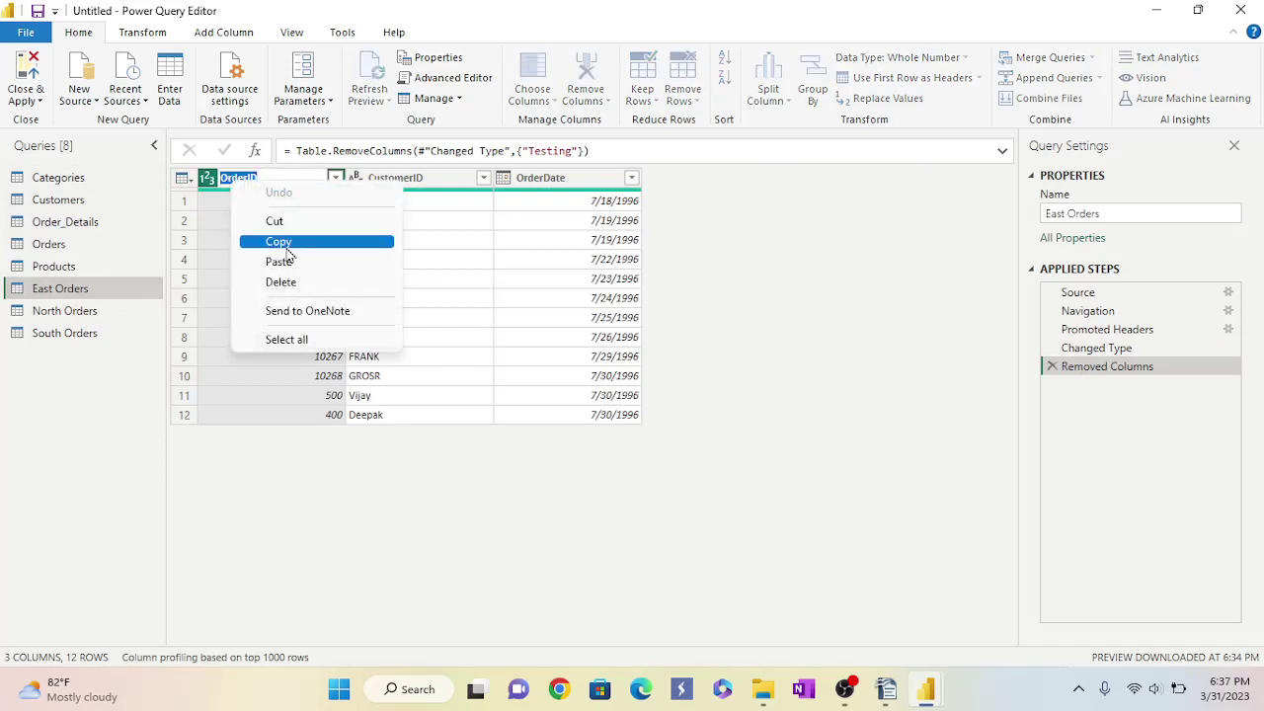
left_click(285, 246)
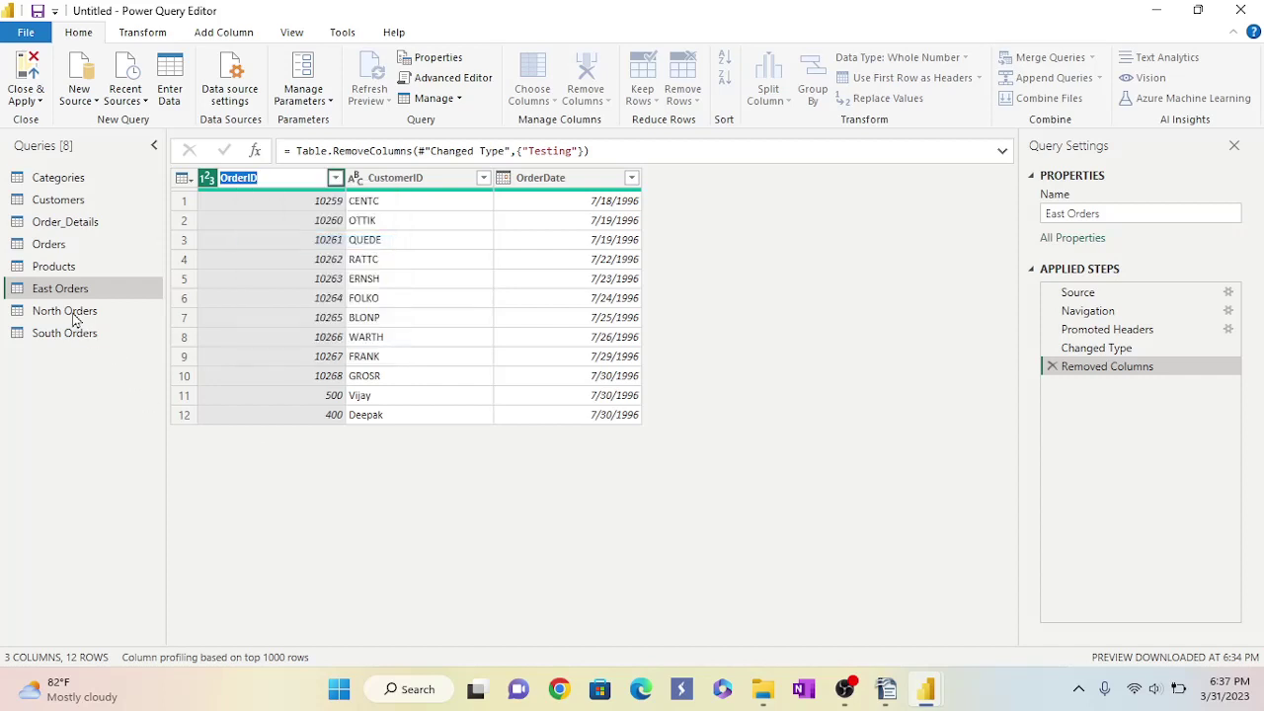
key("Return")
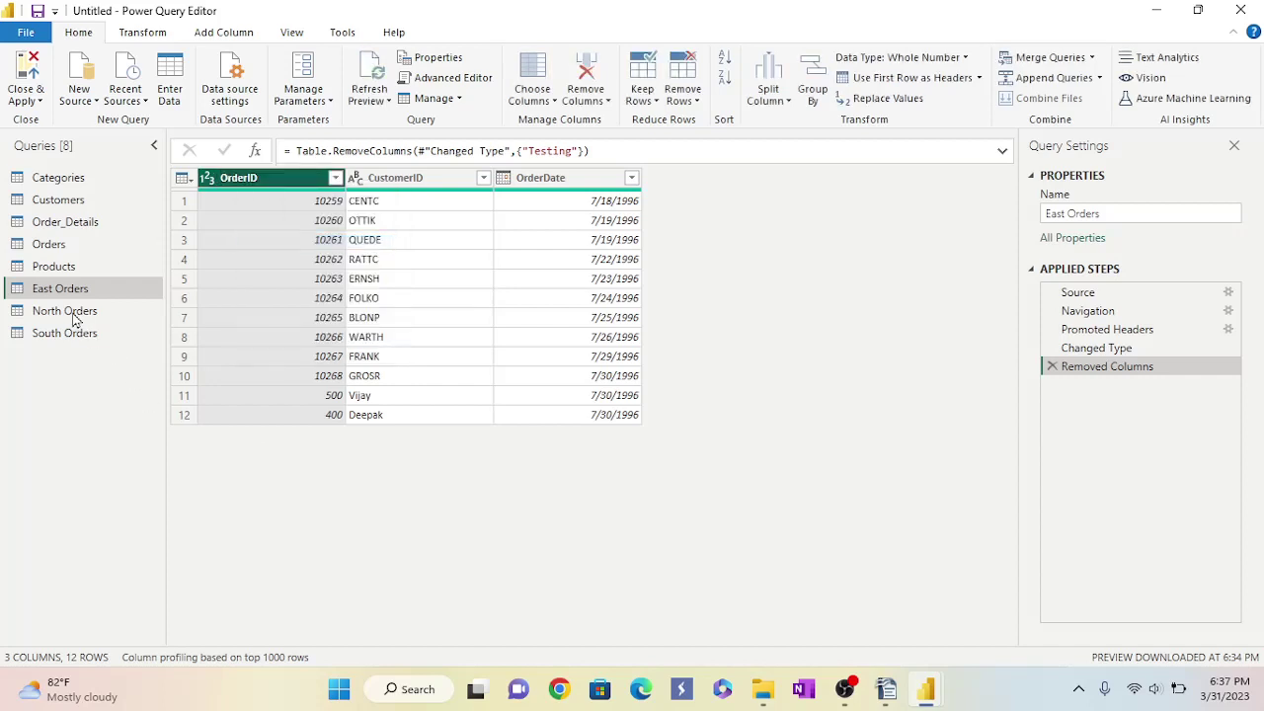
Rename the ID column of the North Orders query to OrderID using the copied name.
left_click(65, 311)
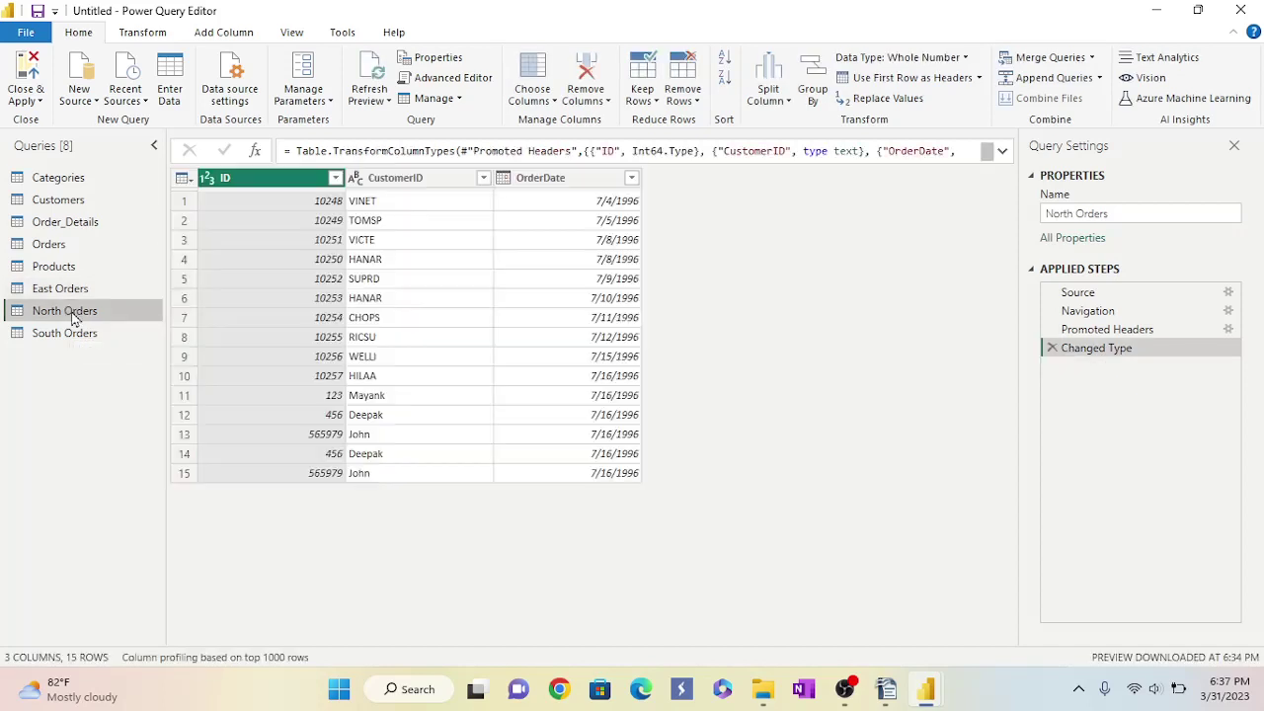
double_click(262, 180)
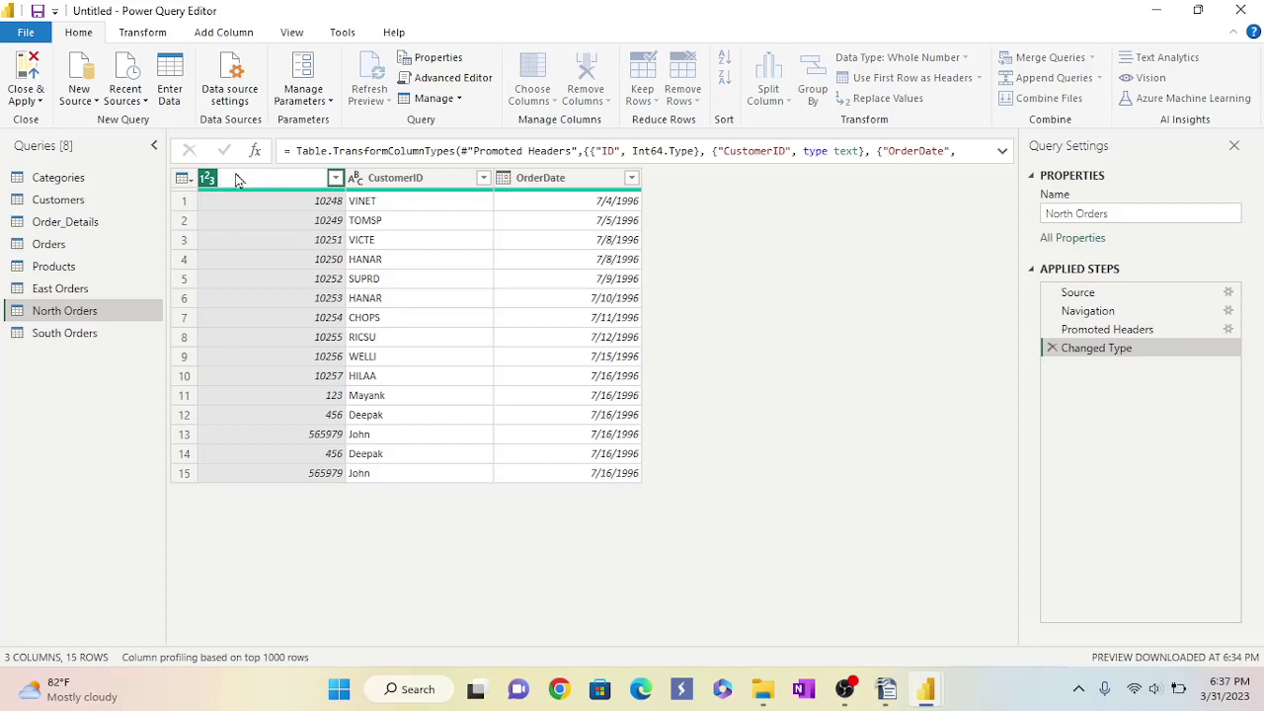
right_click(237, 180)
left_click(286, 259)
left_click(277, 395)
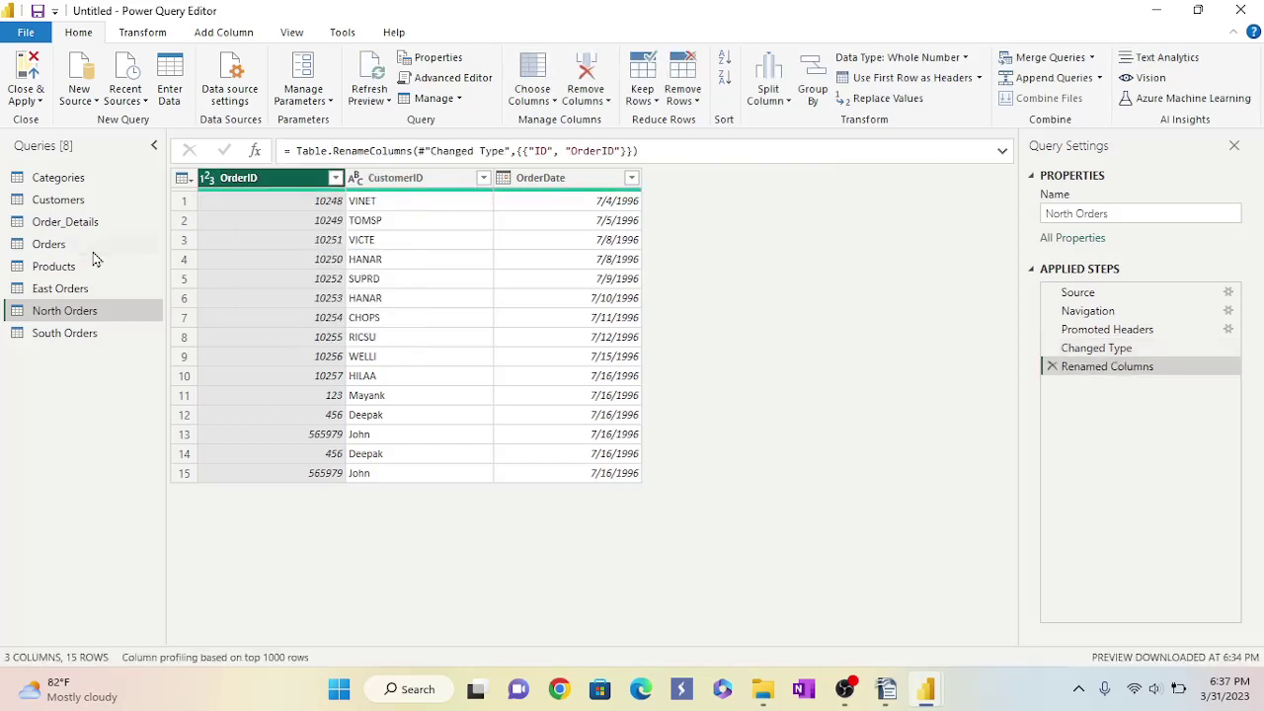
Check that the regional orders columns match, and add a custom column named Region with the formula "East Orders" to East Orders.
left_click(84, 294)
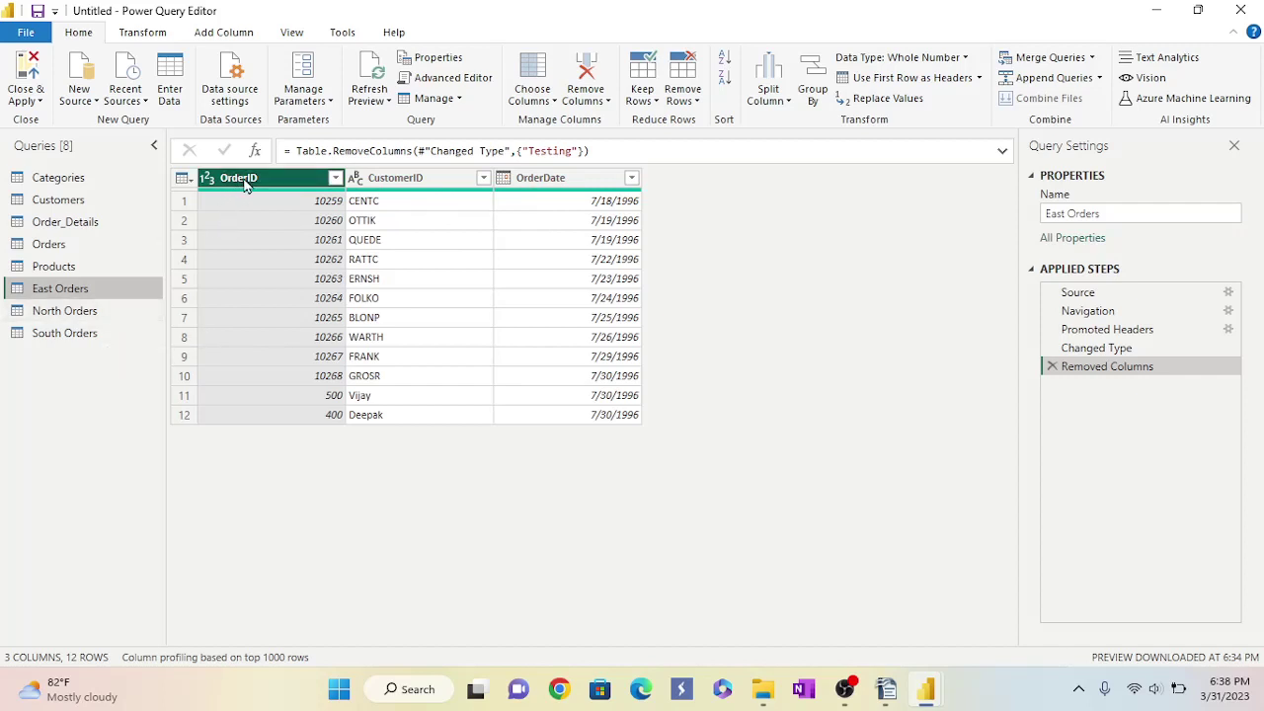
left_click(87, 317)
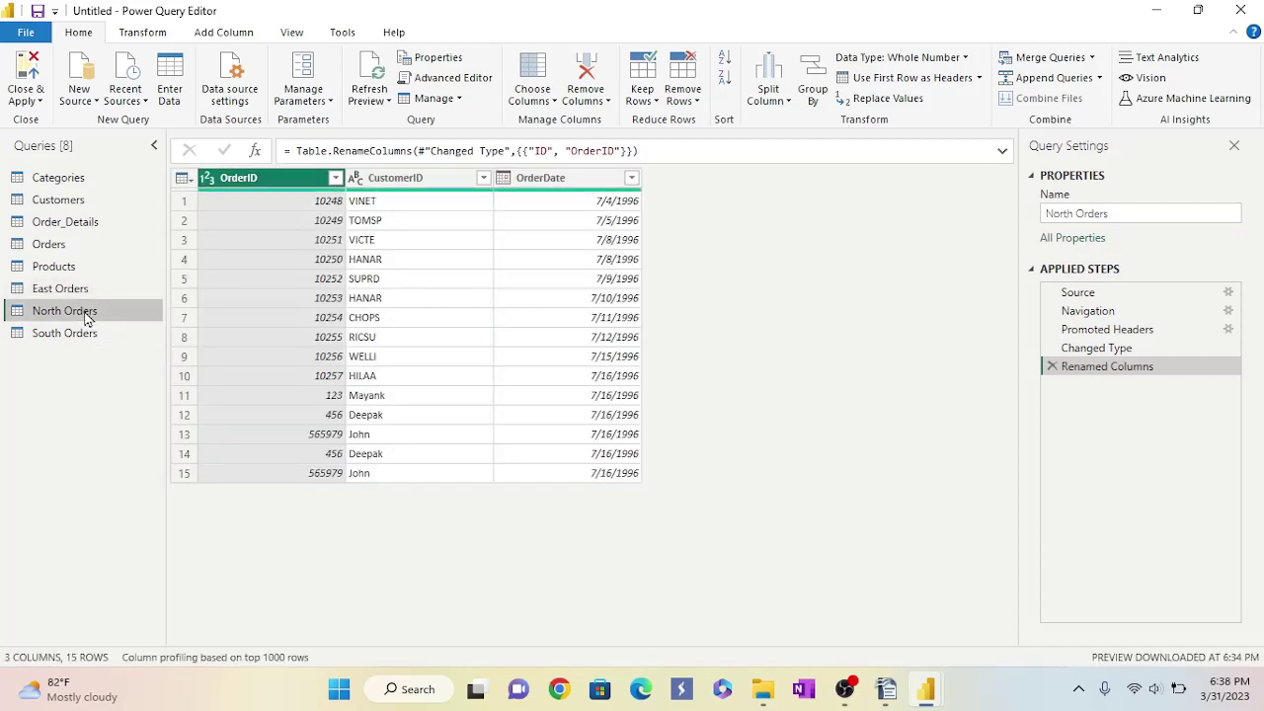
left_click(67, 334)
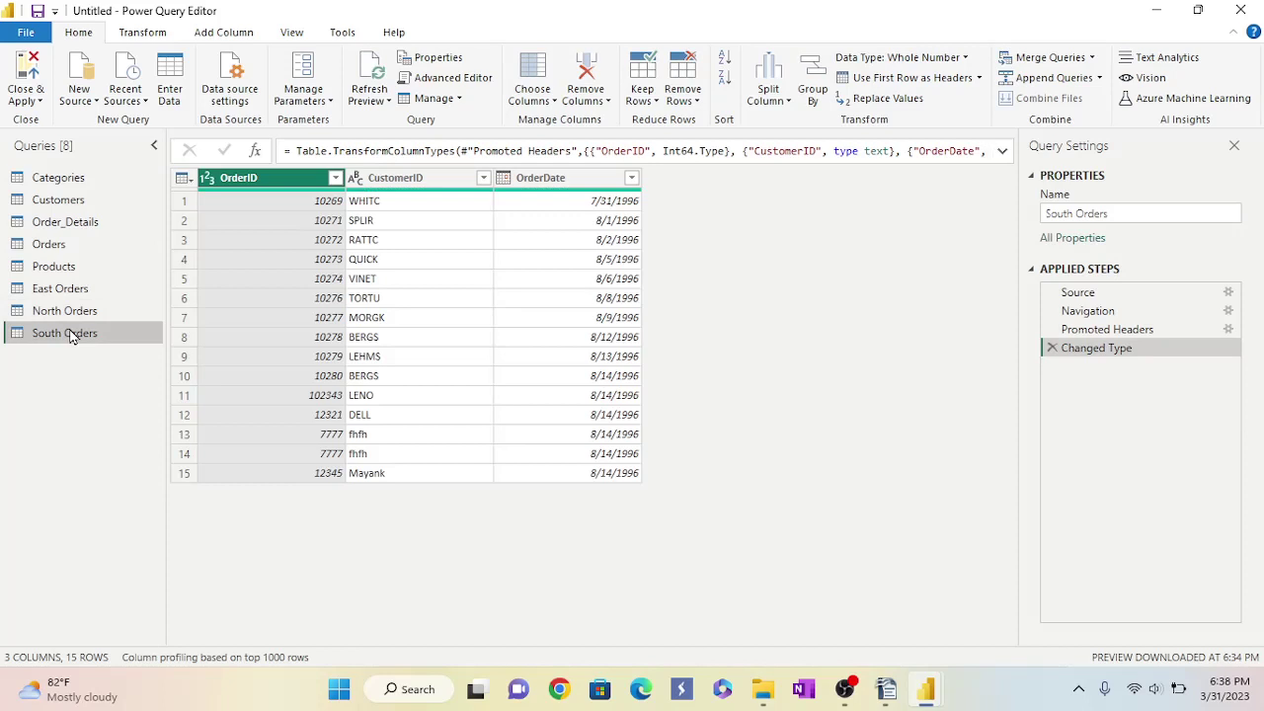
left_click(76, 313)
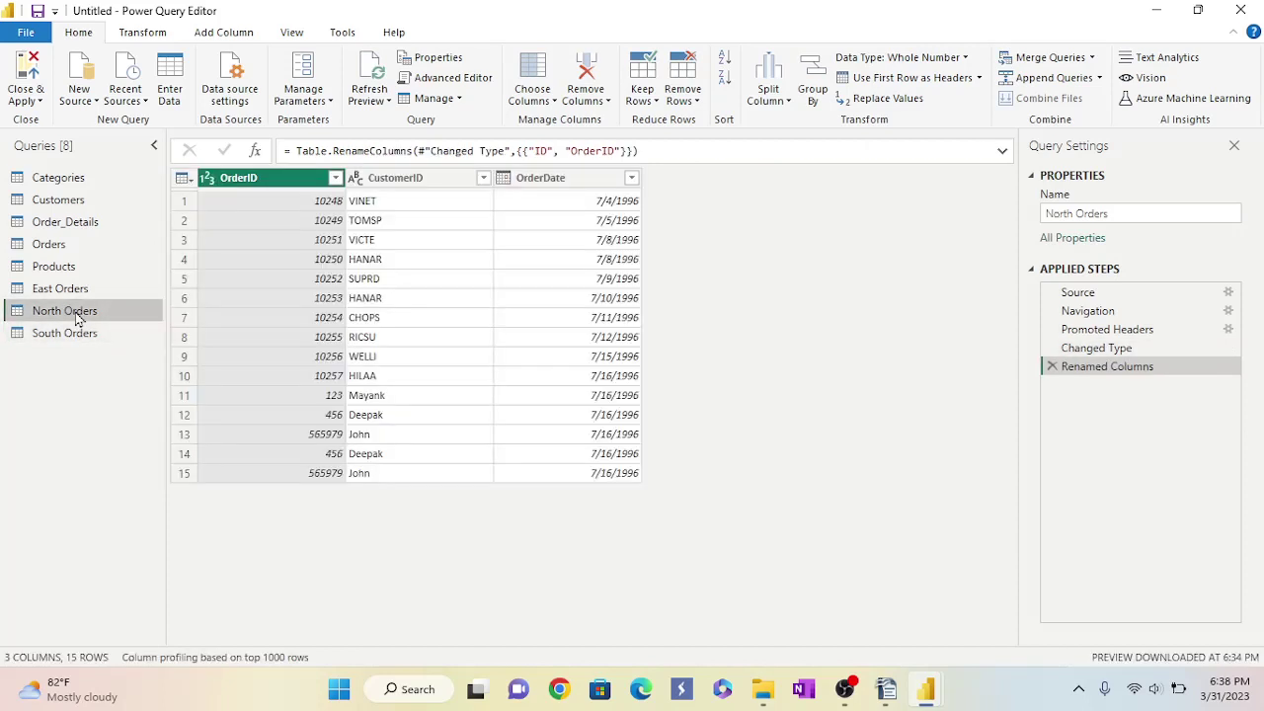
left_click(73, 289)
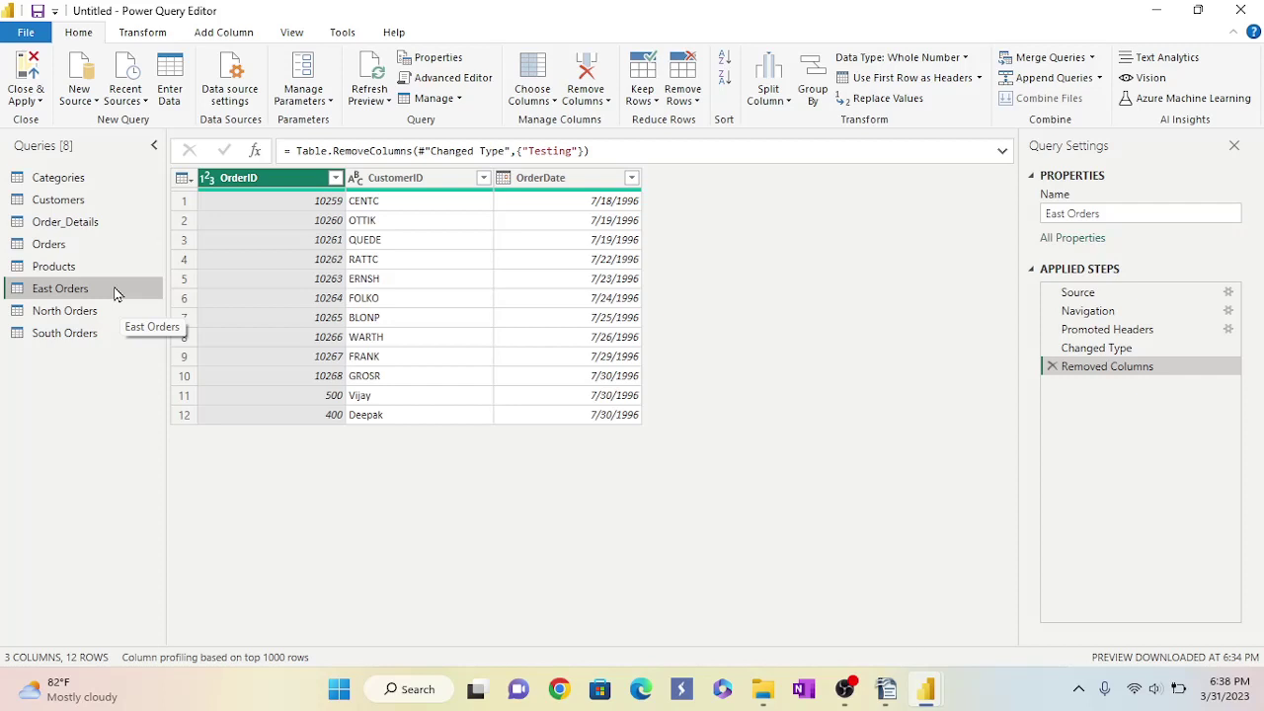
left_click(234, 36)
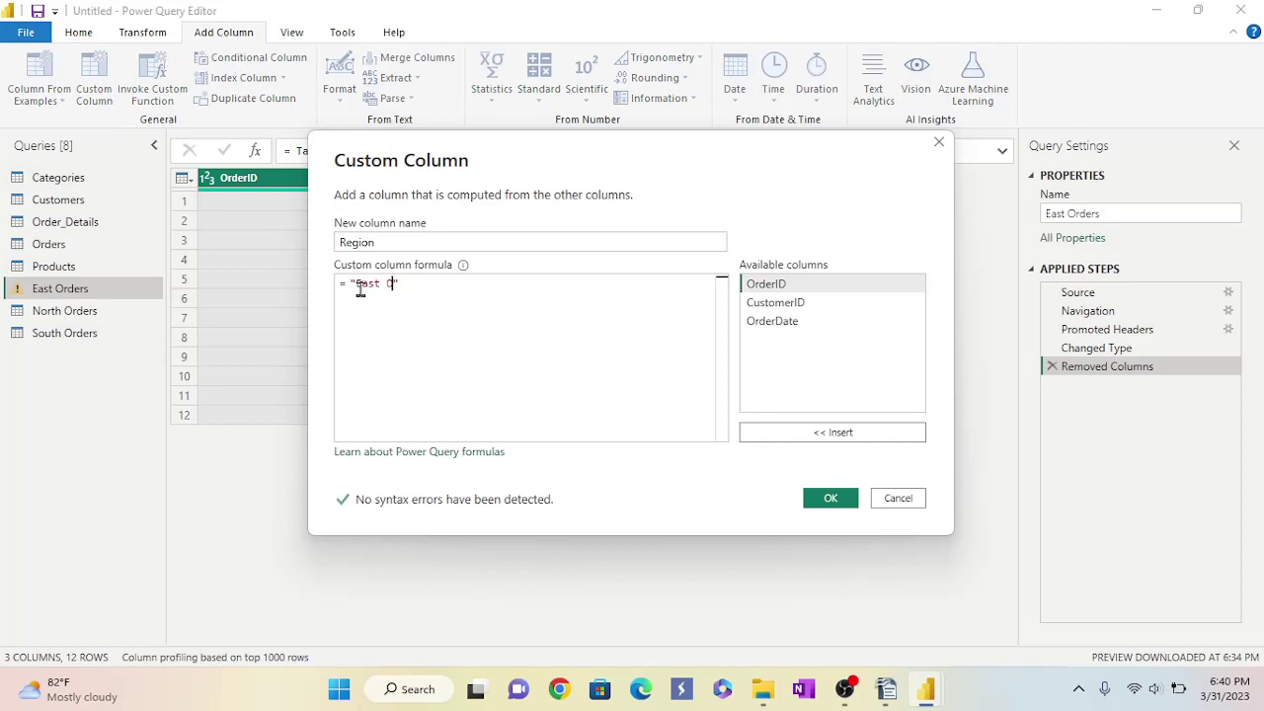
type("ders")
left_click(831, 499)
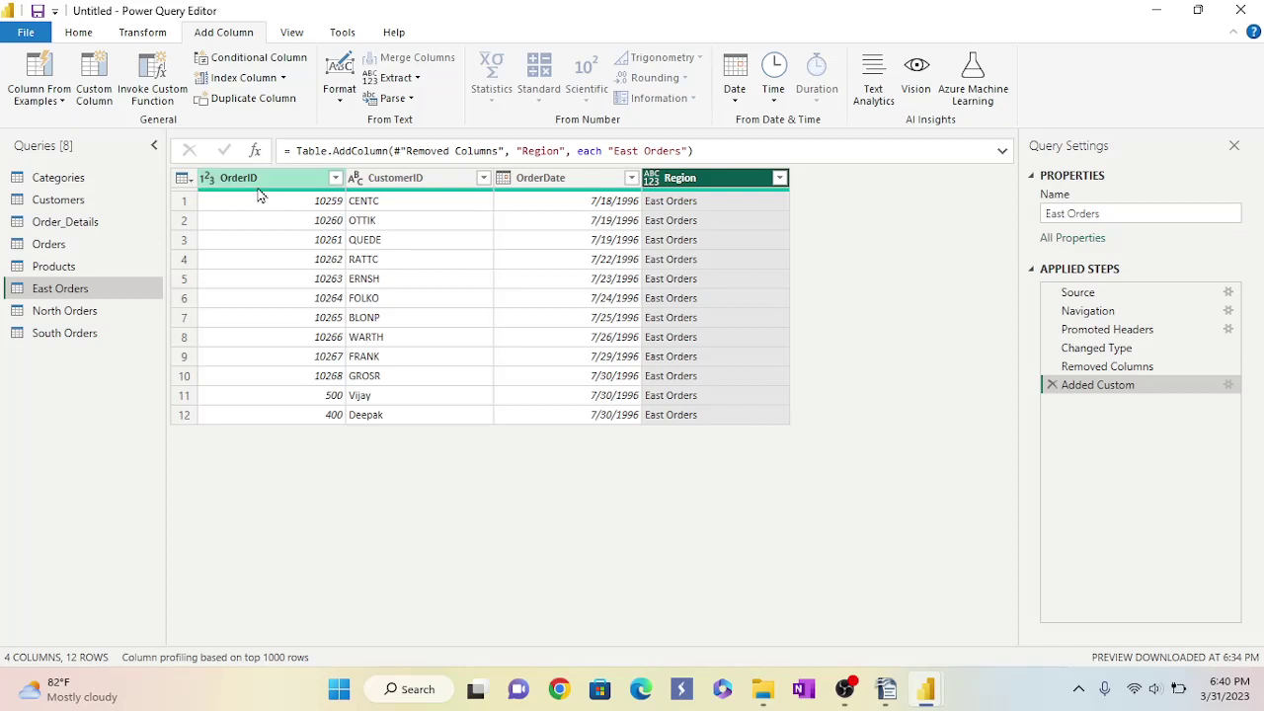
Add a custom column named Region with the formula "North Orders" to the North Orders query.
left_click(64, 311)
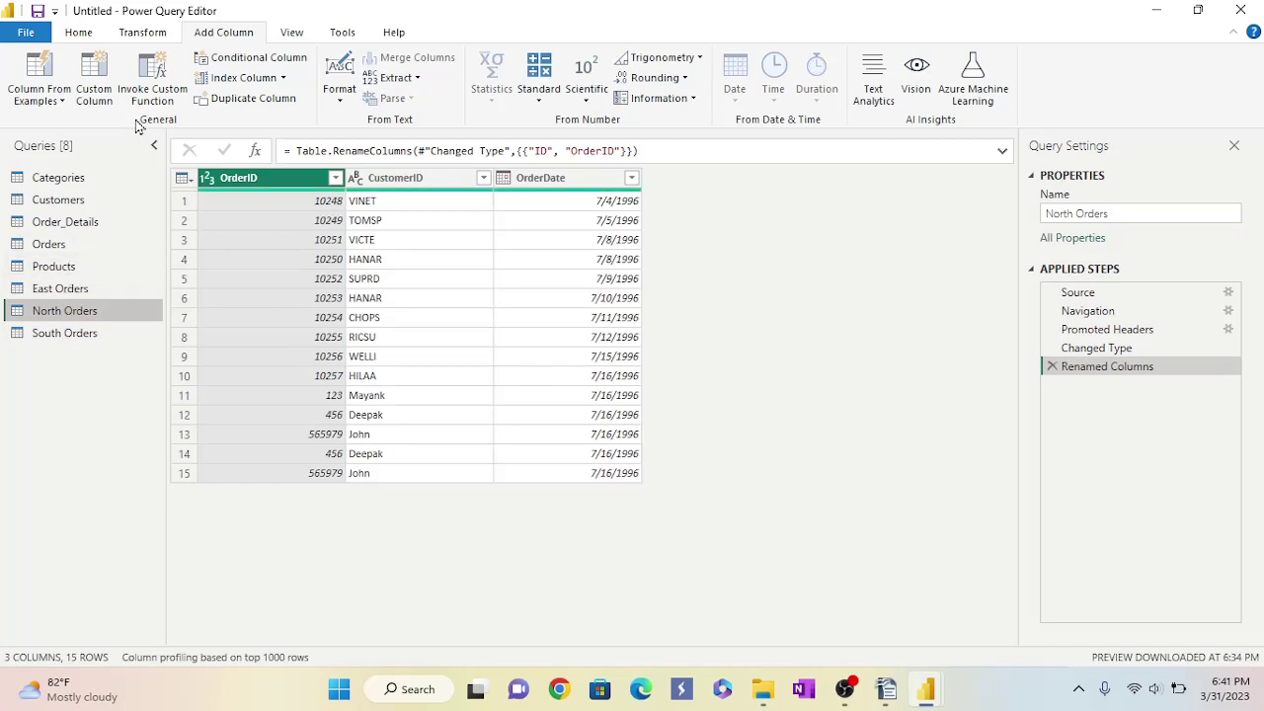
left_click(89, 92)
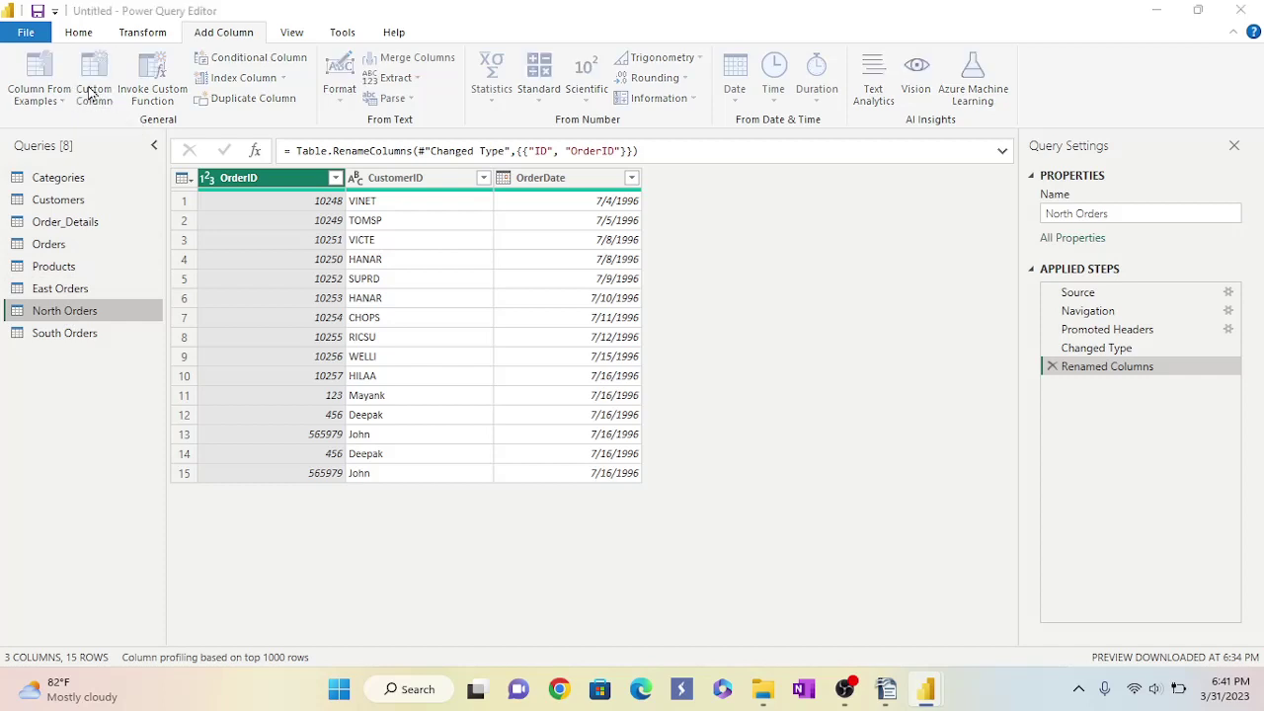
left_click(384, 243)
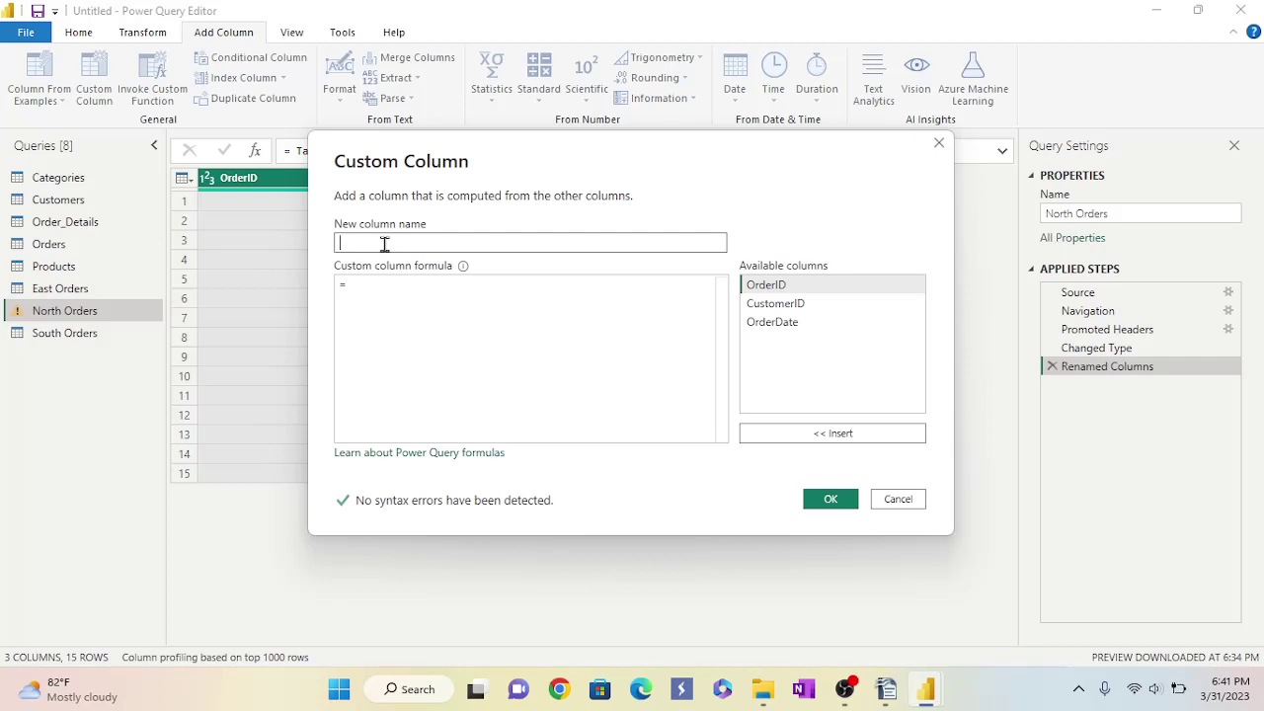
type("Region")
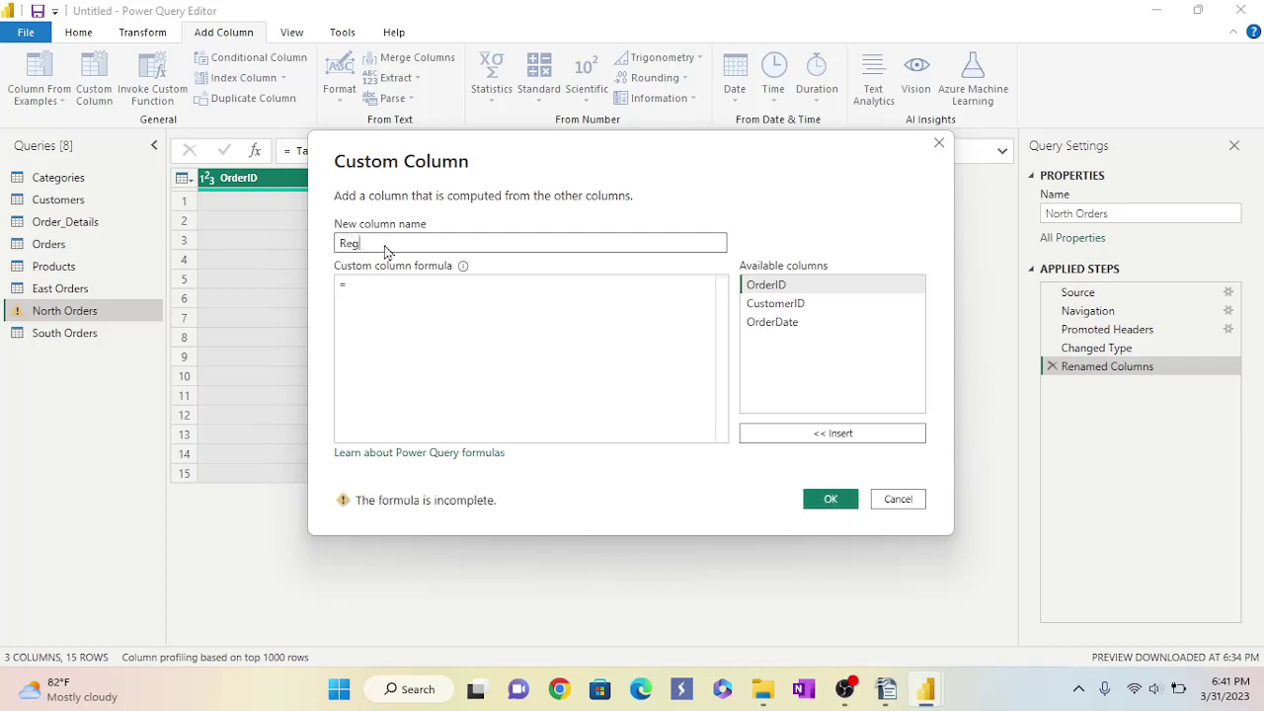
left_click(353, 293)
type("\"\"")
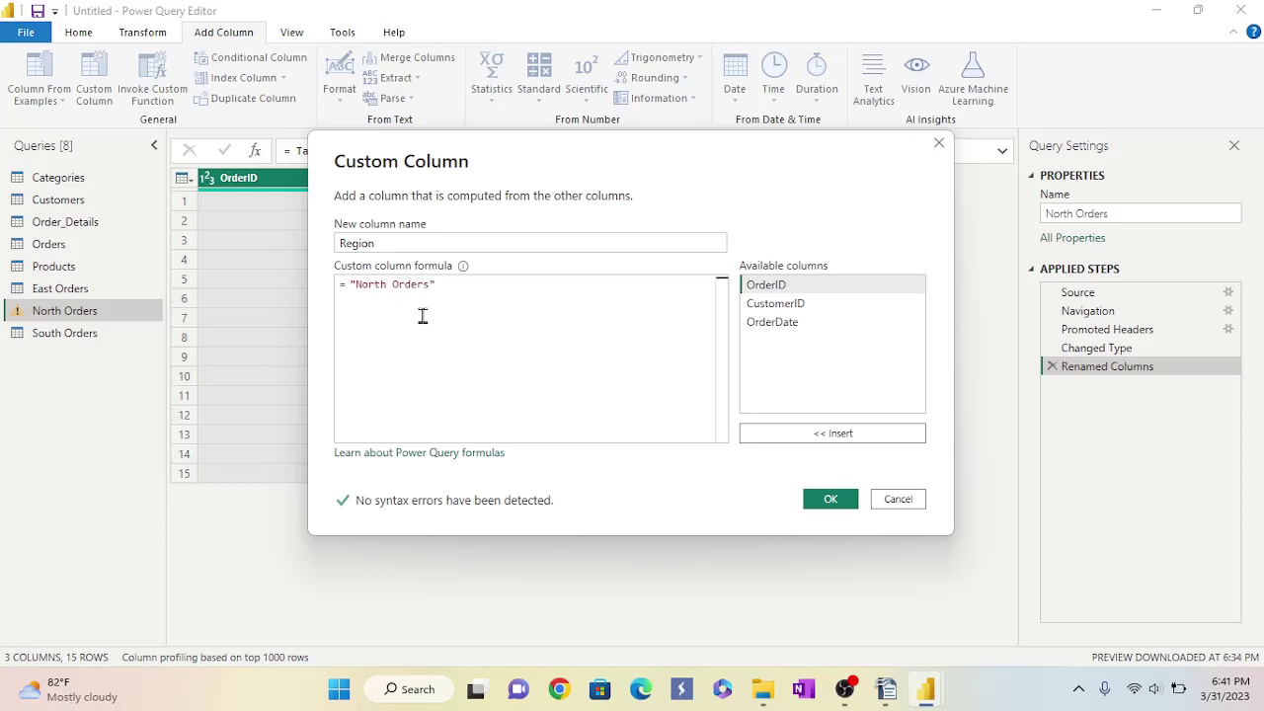
left_click(828, 498)
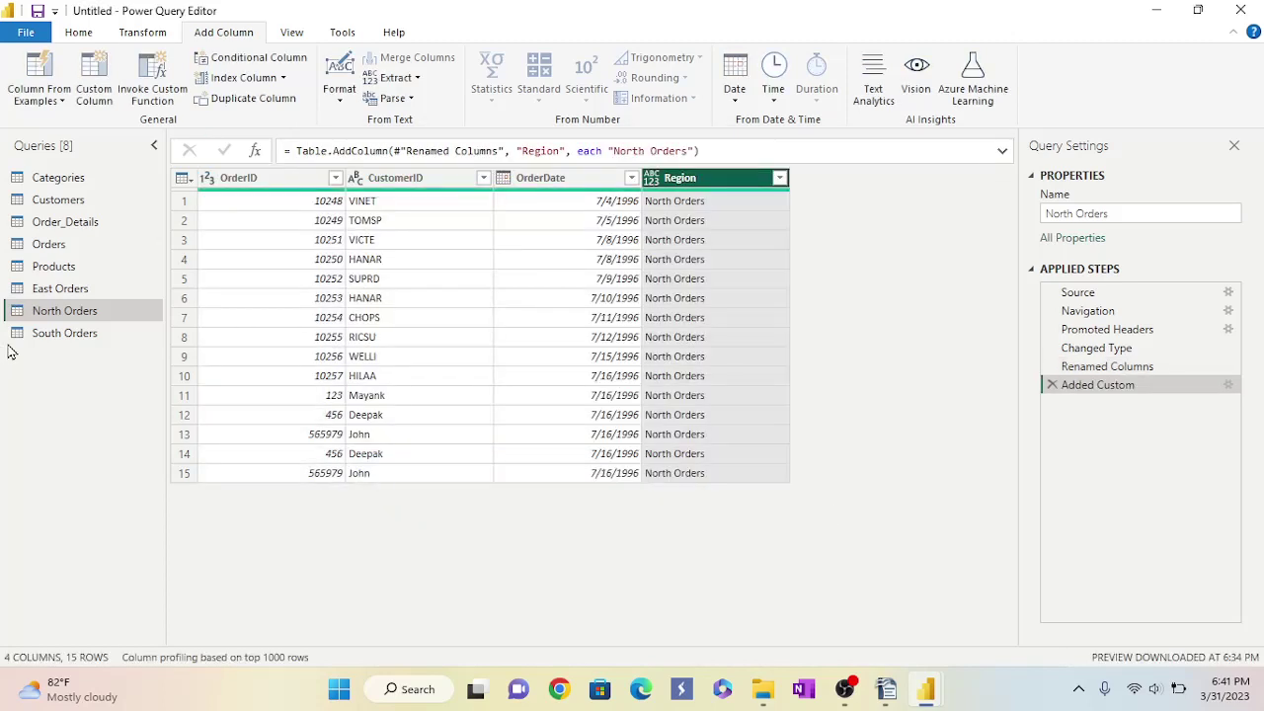
Add a custom column named Region with the formula "South Orders" to the South Orders query.
left_click(40, 336)
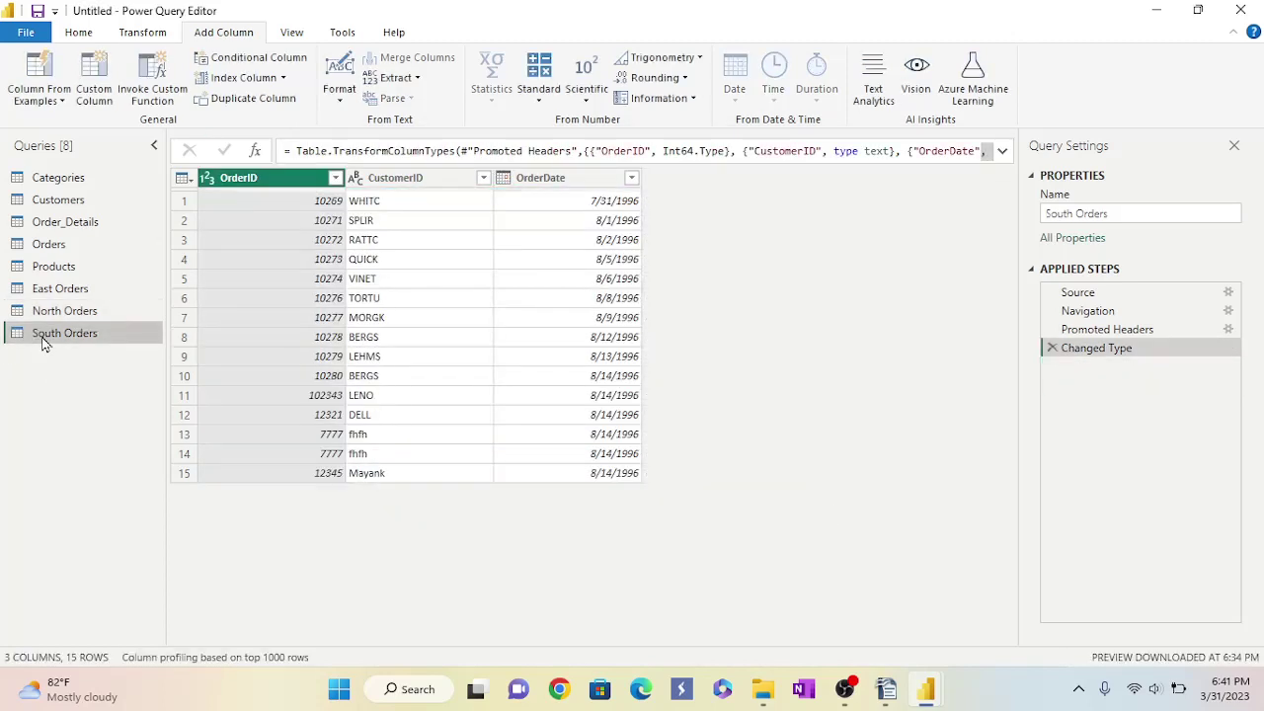
left_click(94, 87)
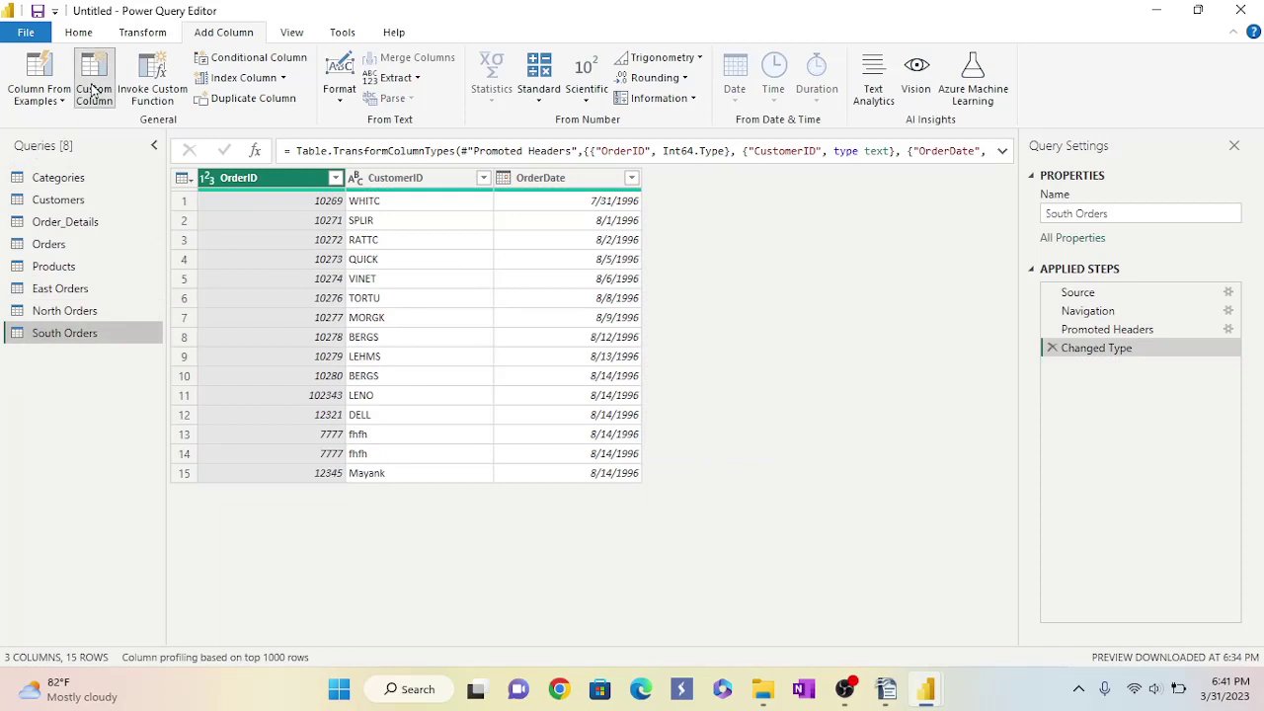
left_click(402, 244)
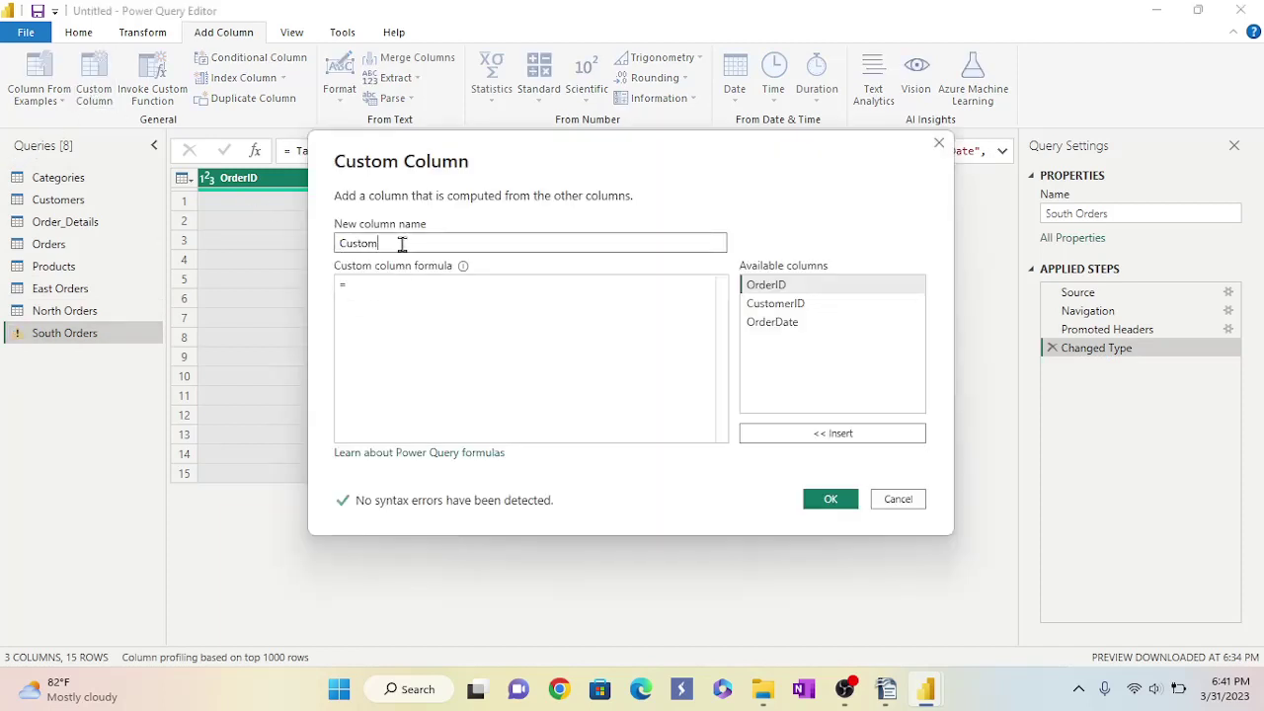
key("BackSpace")
key("BackSpace")
key("BackSpace")
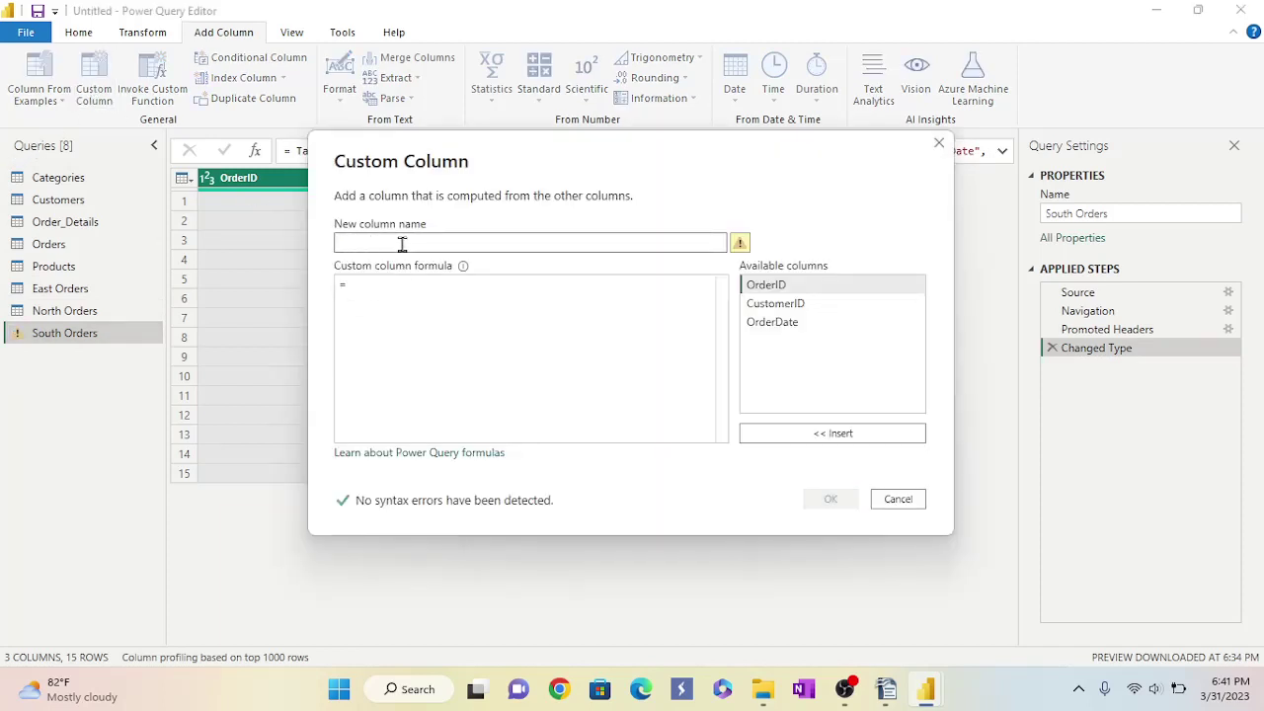
type("Region")
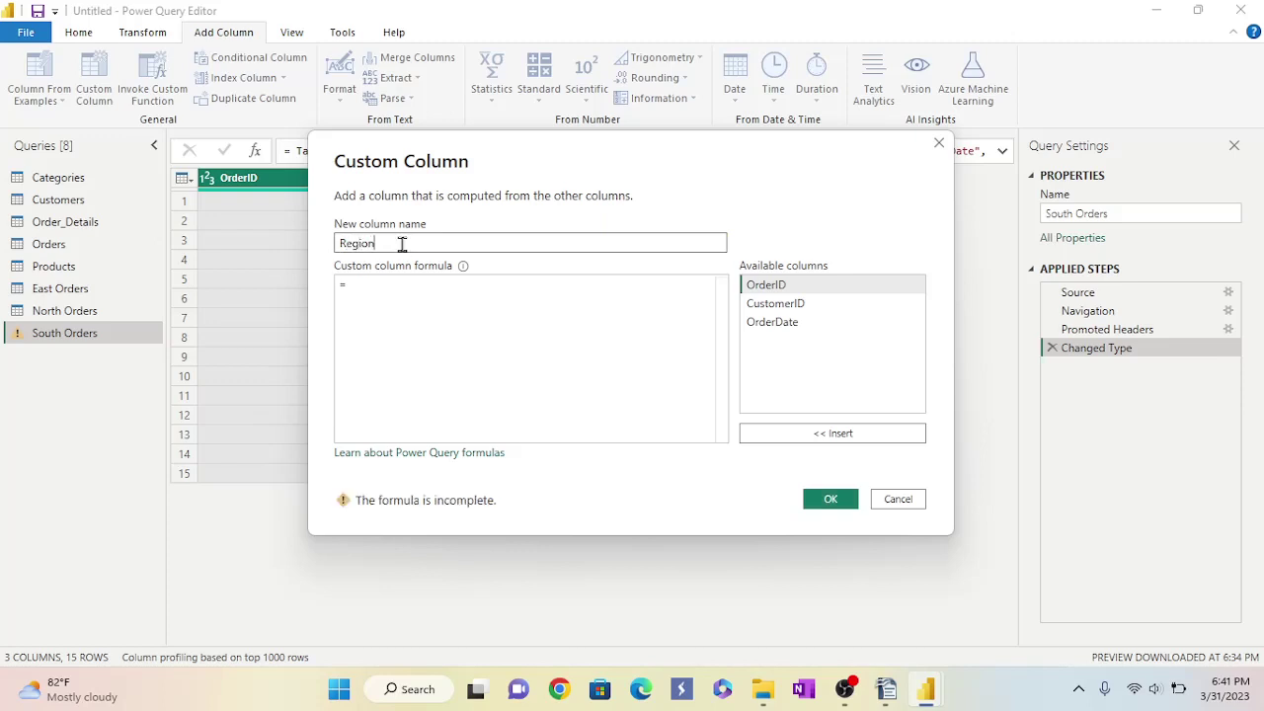
left_click(368, 281)
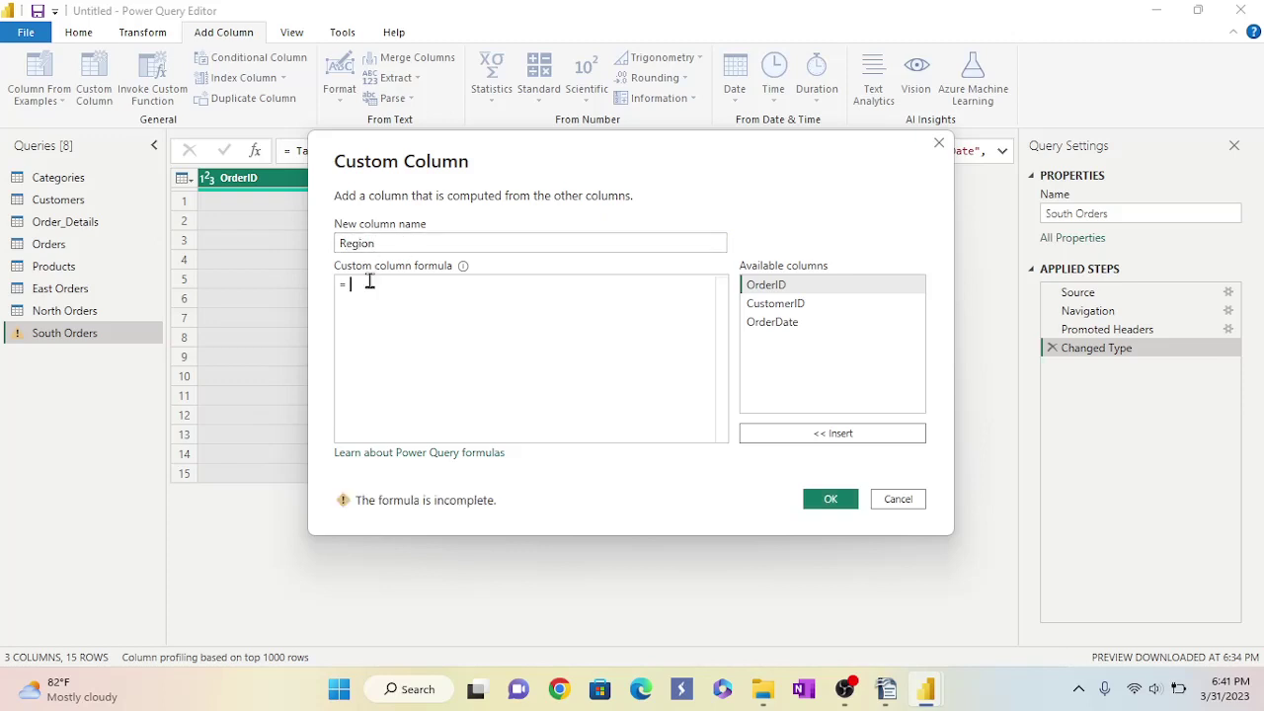
type("\"\"")
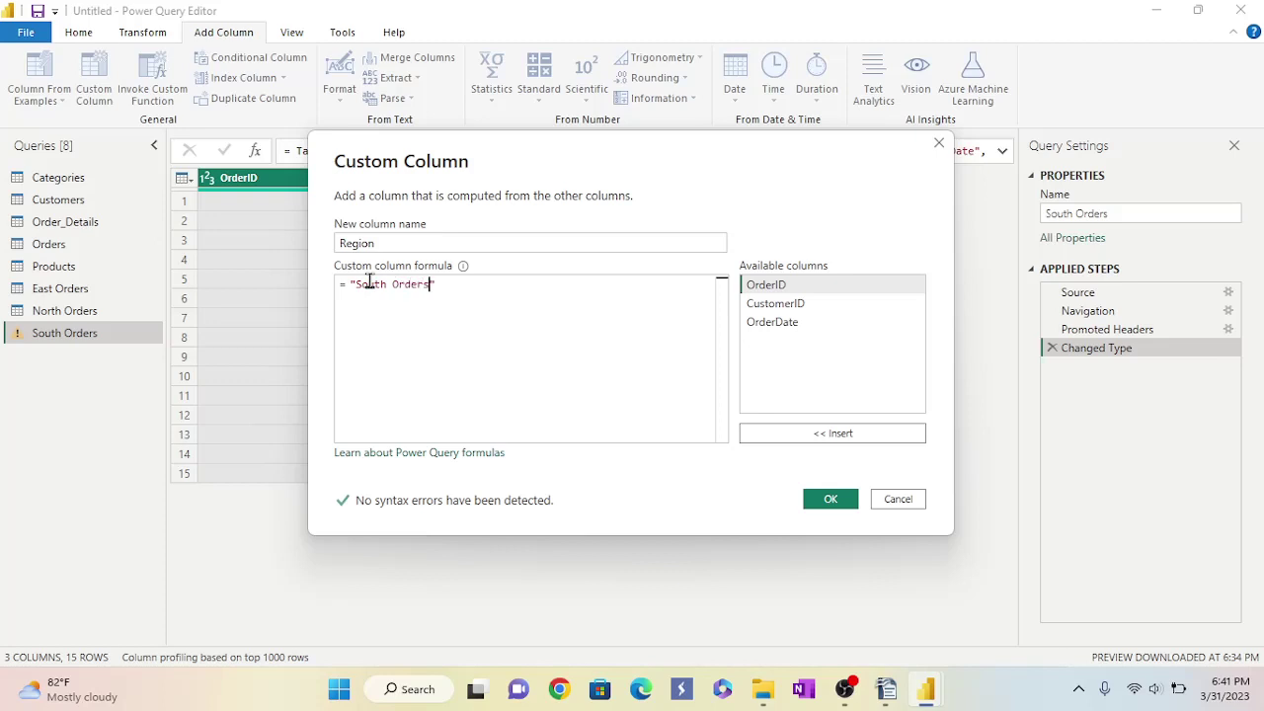
left_click(830, 502)
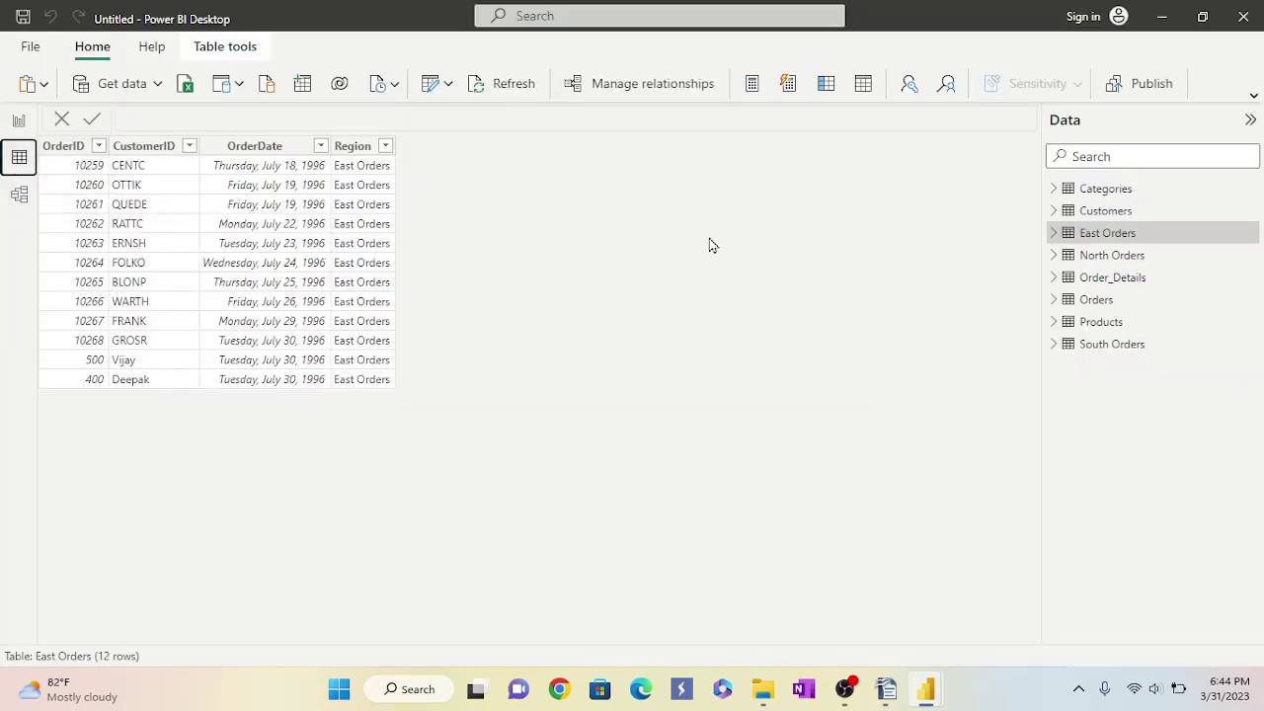
Append the South Orders, North Orders and East Orders queries, in that order, as a new query in Power Query Editor.
left_click(446, 85)
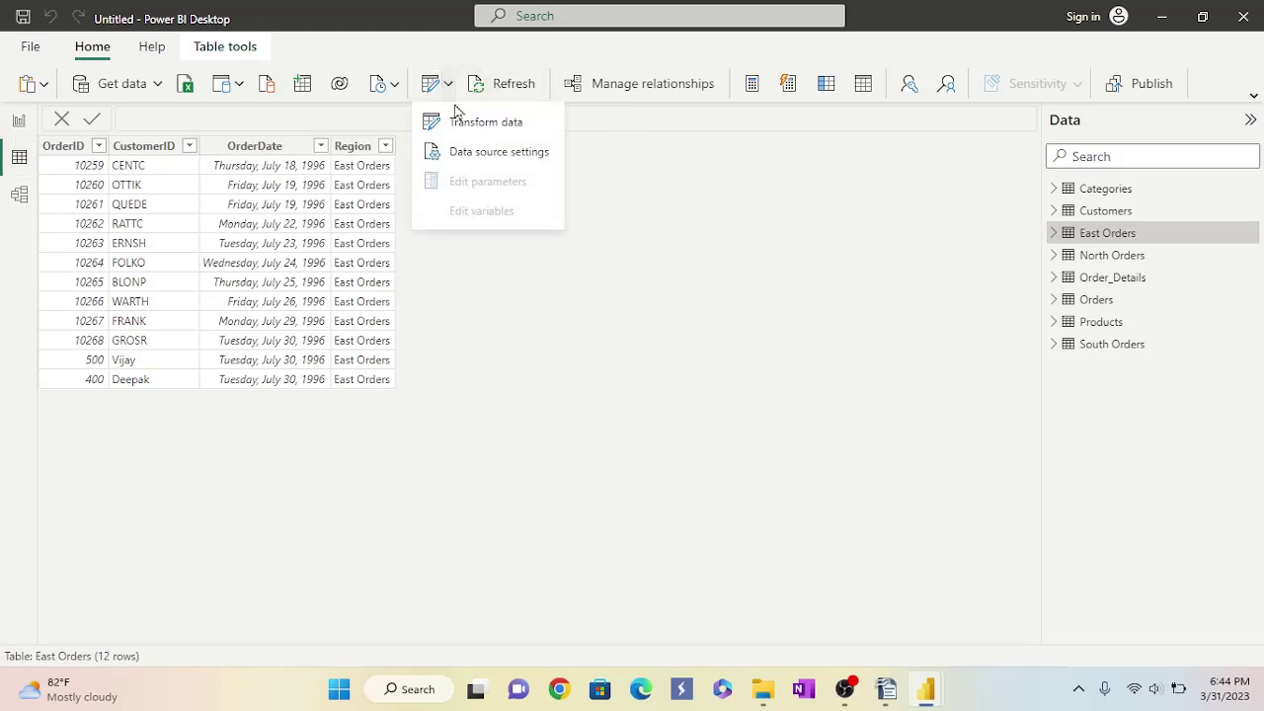
left_click(460, 122)
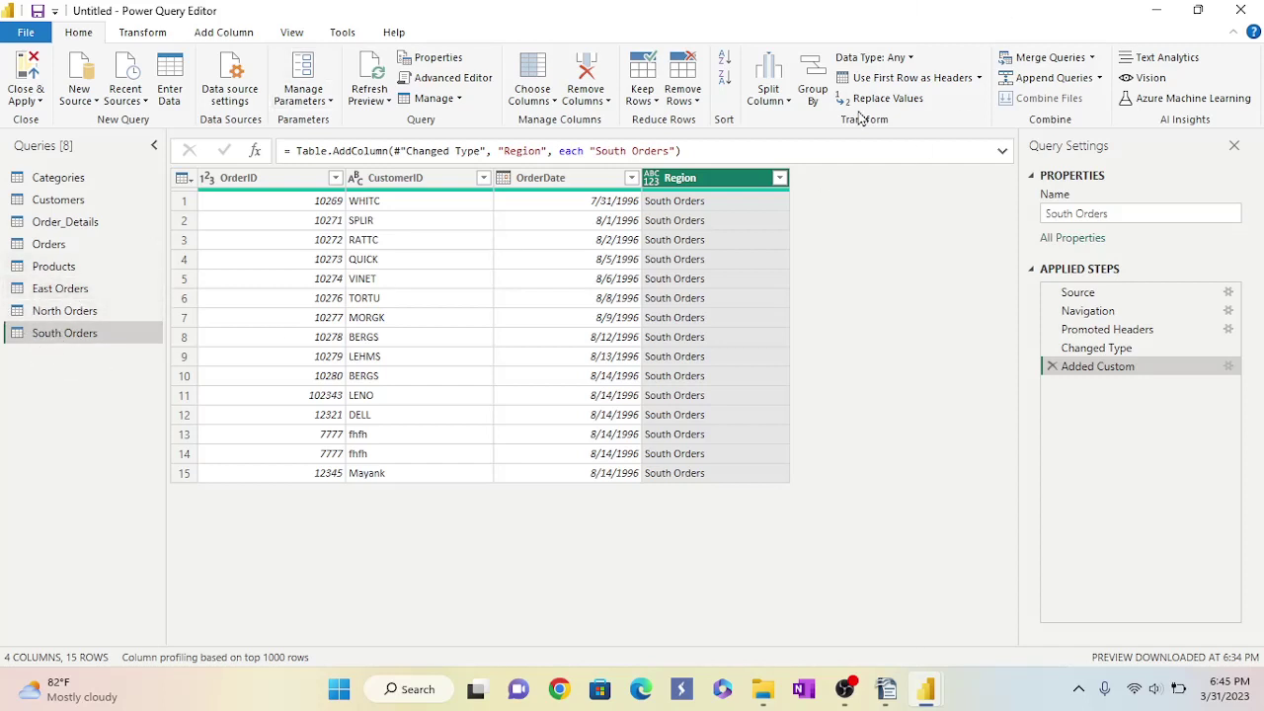
left_click(1101, 79)
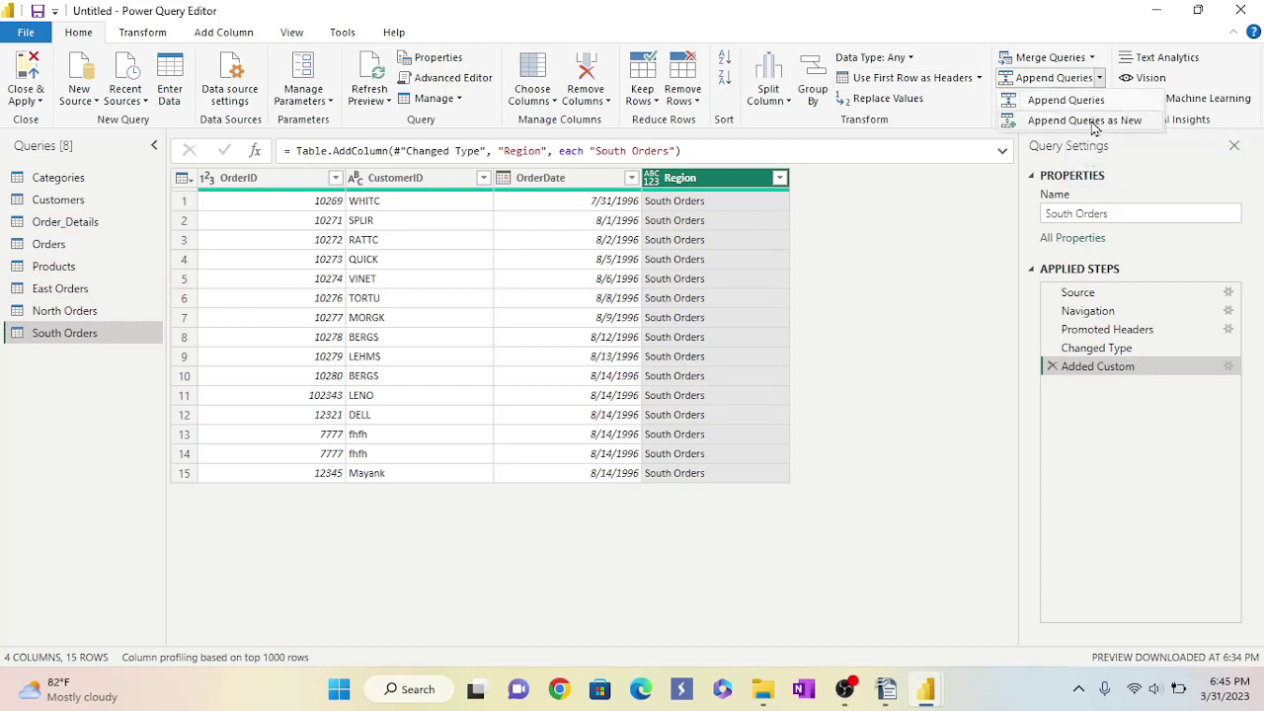
left_click(1091, 120)
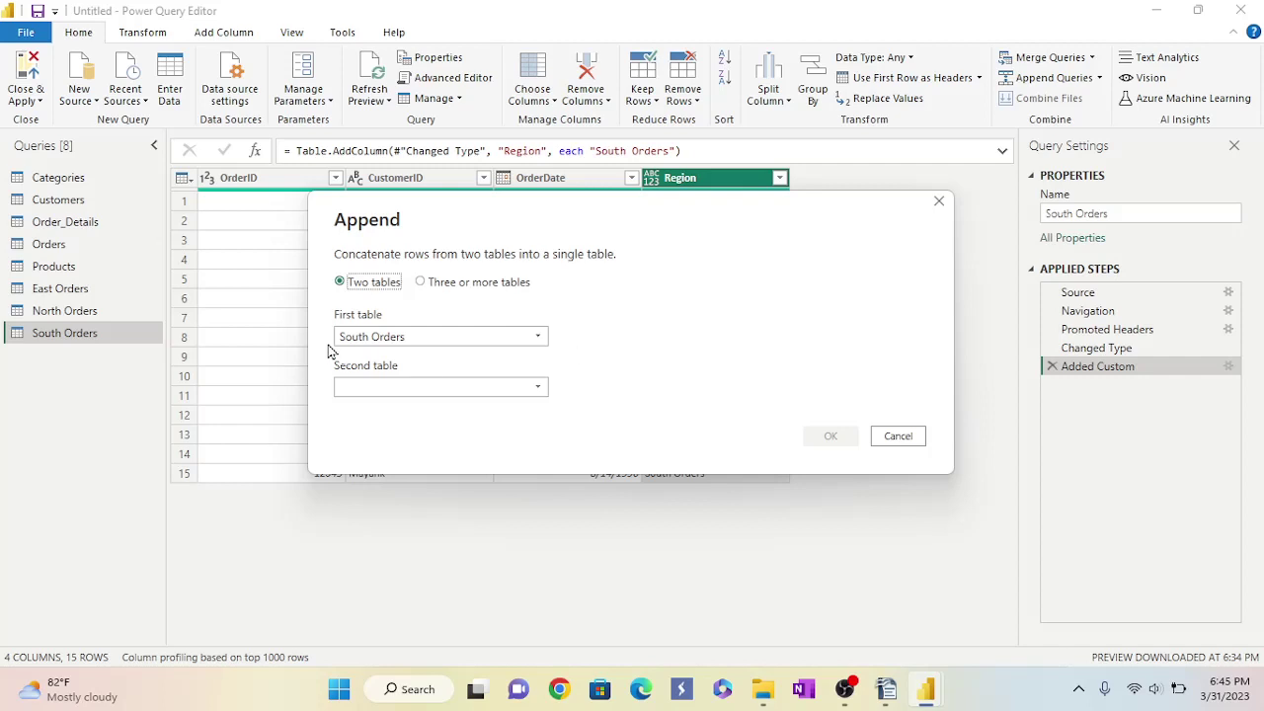
left_click(421, 283)
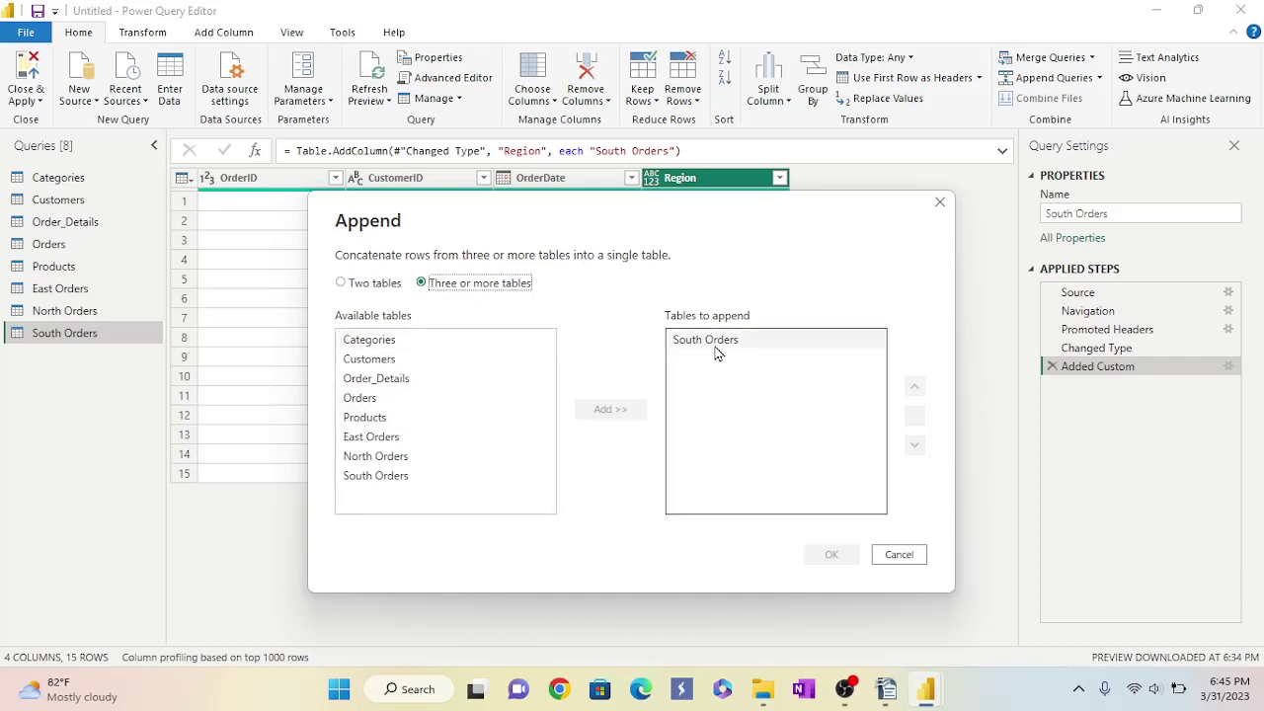
left_click(381, 464)
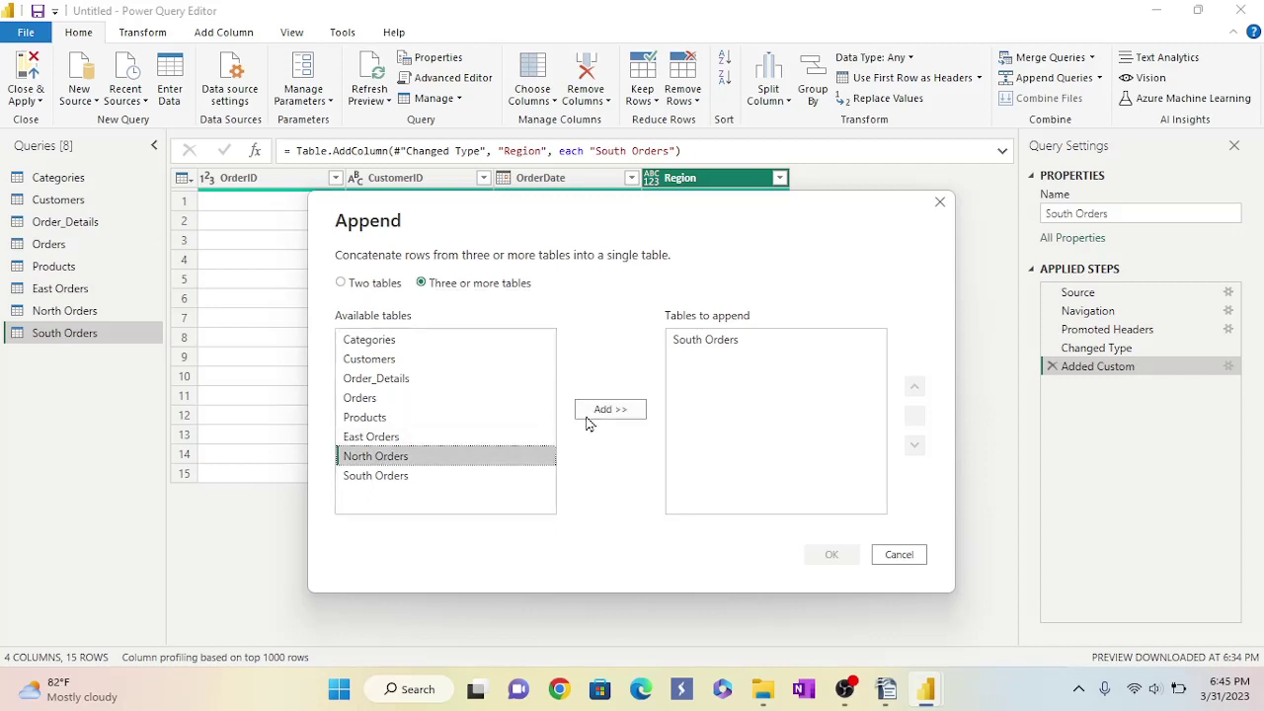
left_click(593, 418)
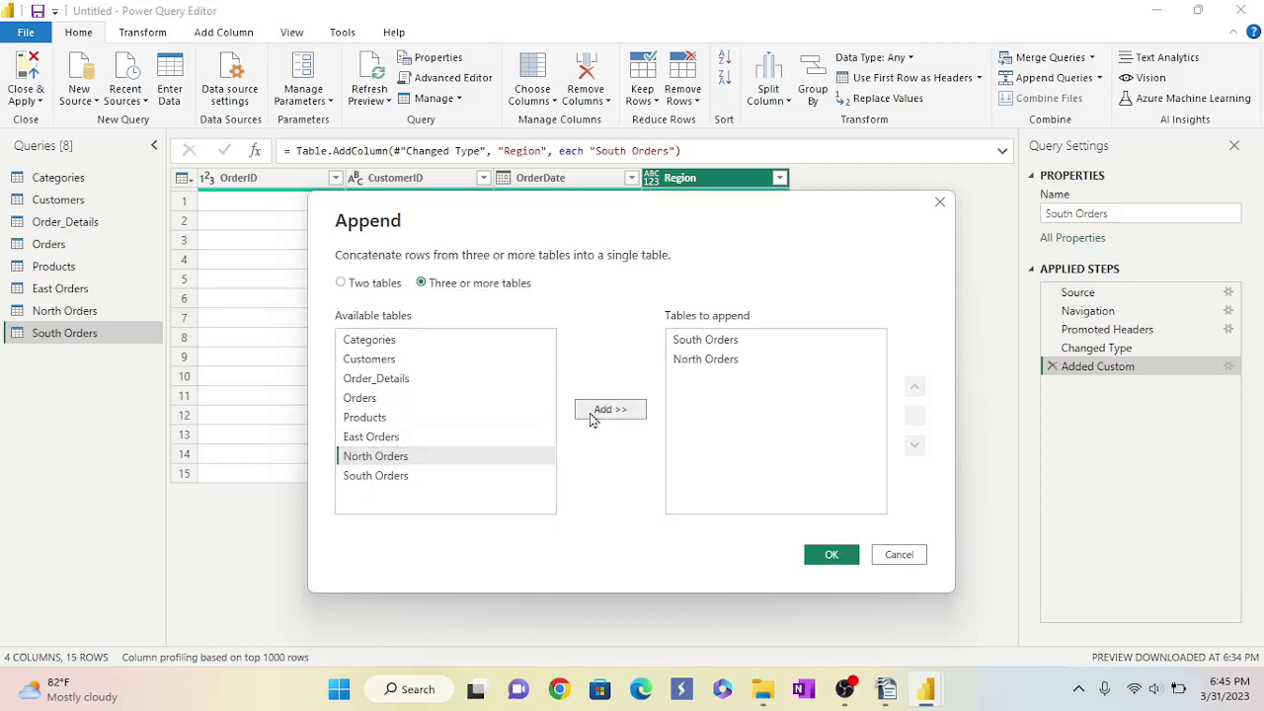
left_click(383, 439)
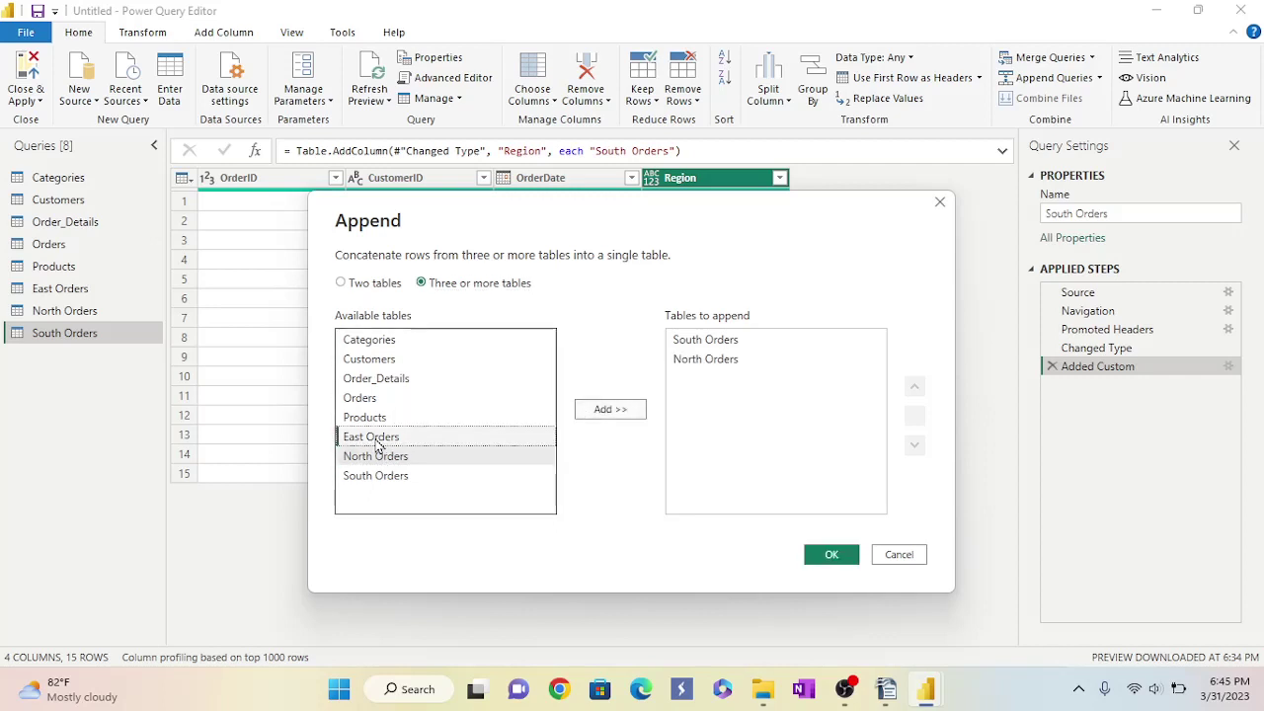
left_click(613, 413)
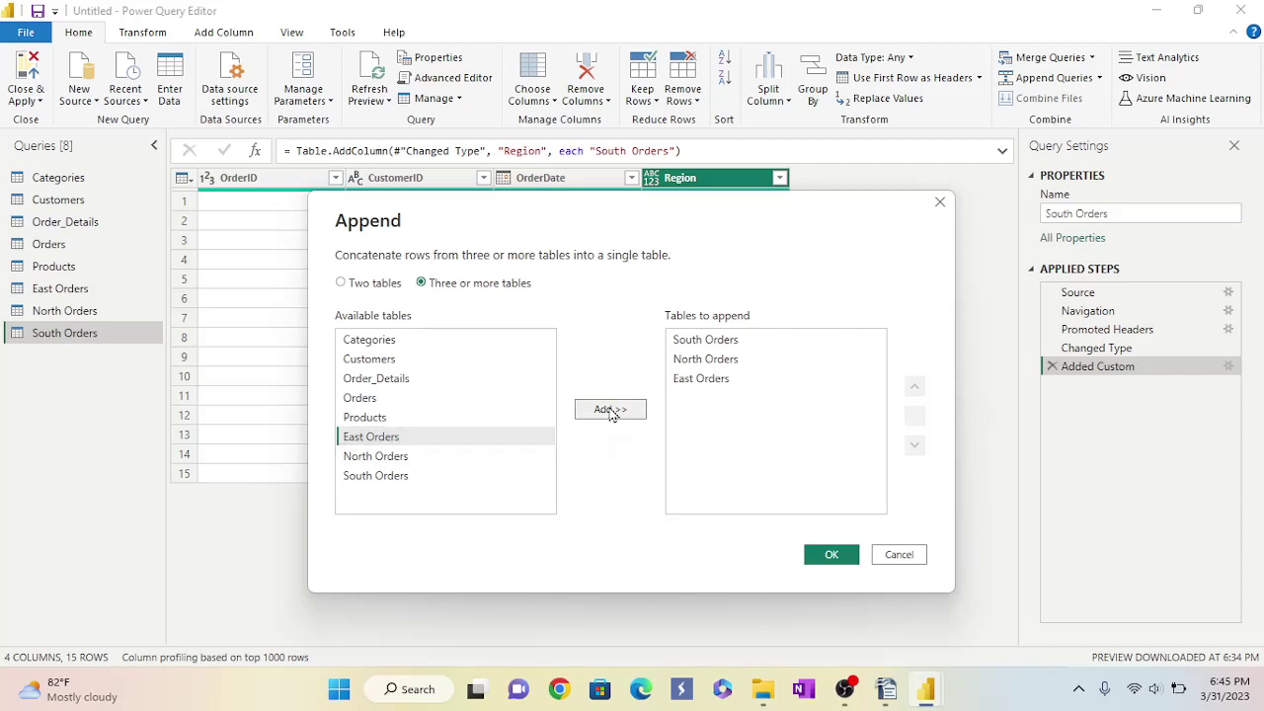
left_click(832, 556)
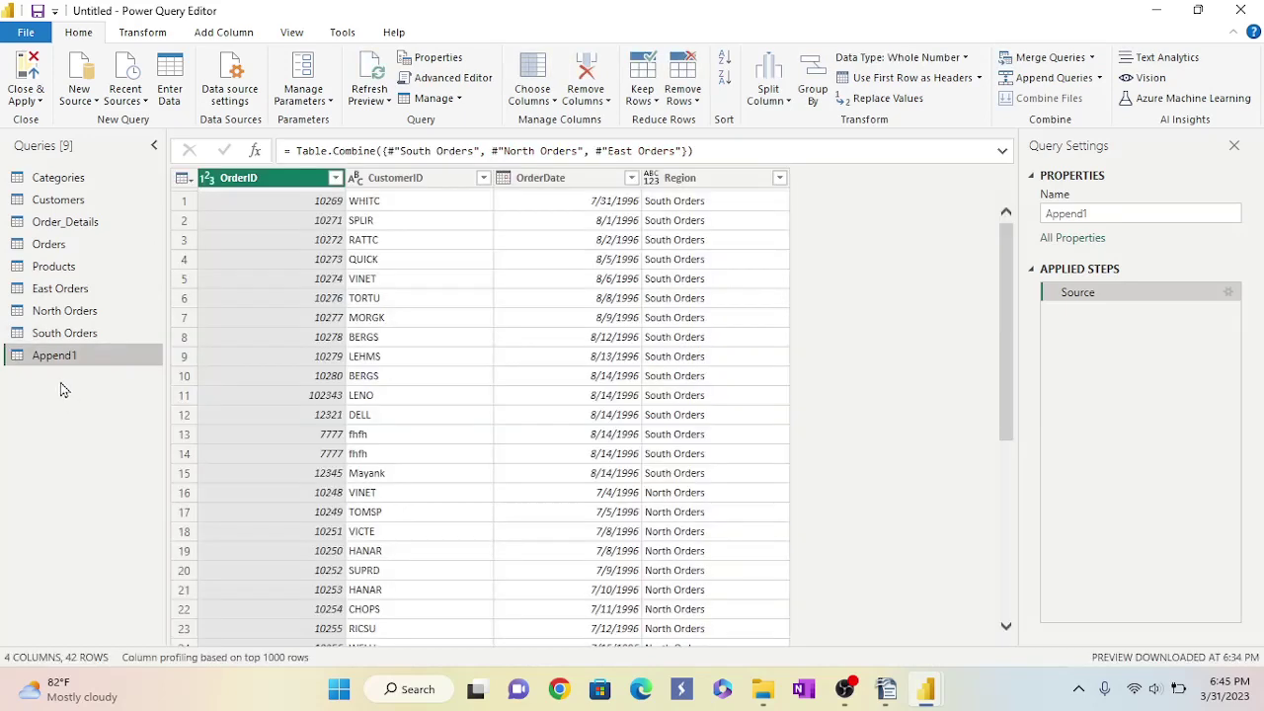
Rename the new appended query as All Region Orders.
right_click(54, 364)
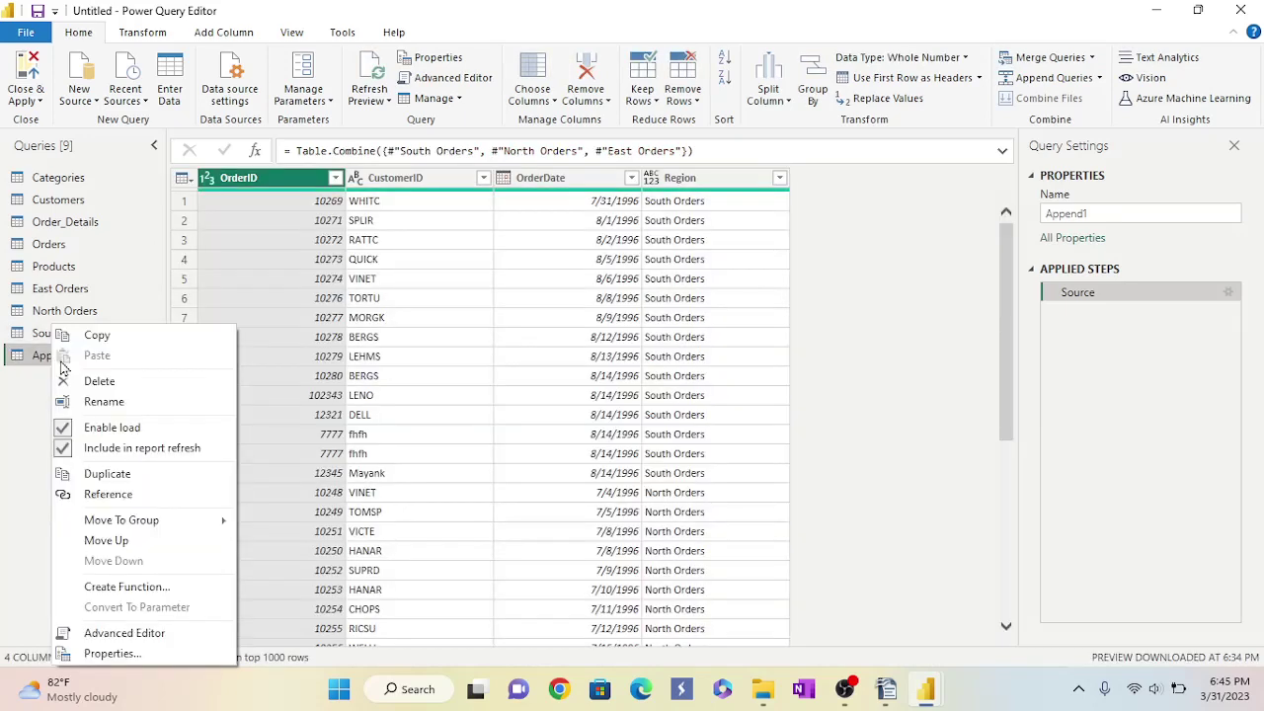
left_click(91, 400)
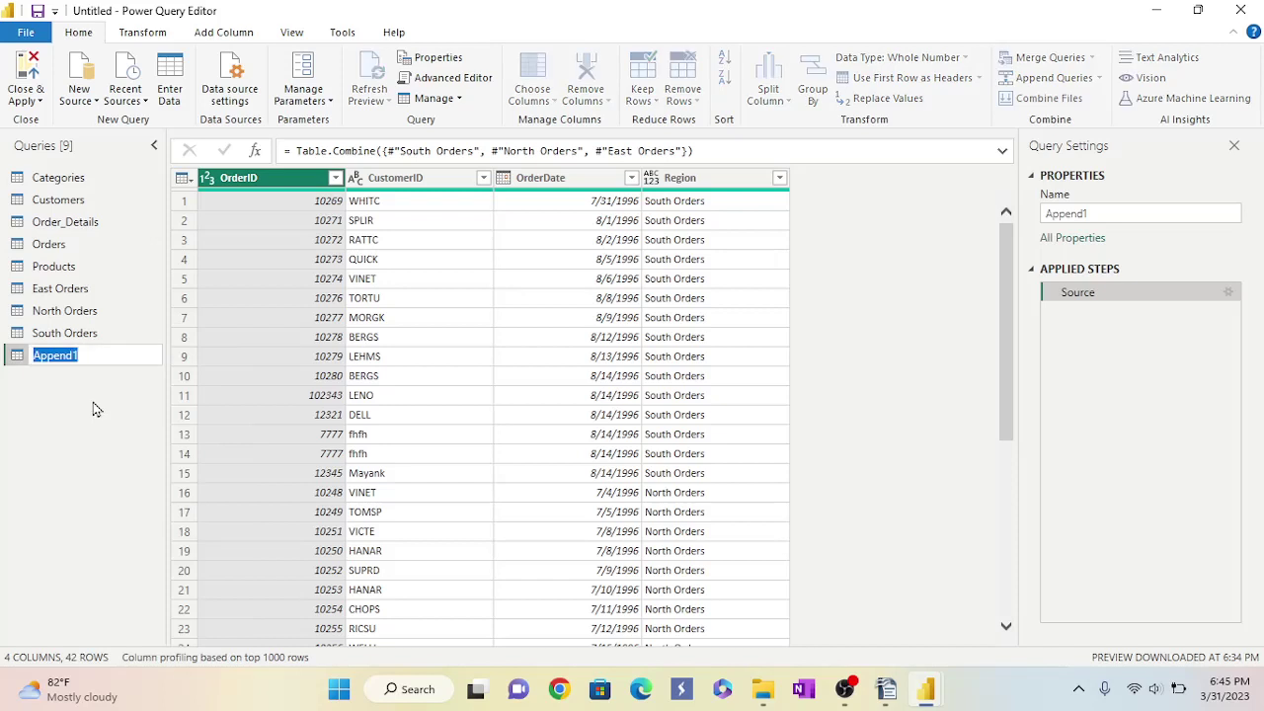
key("BackSpace")
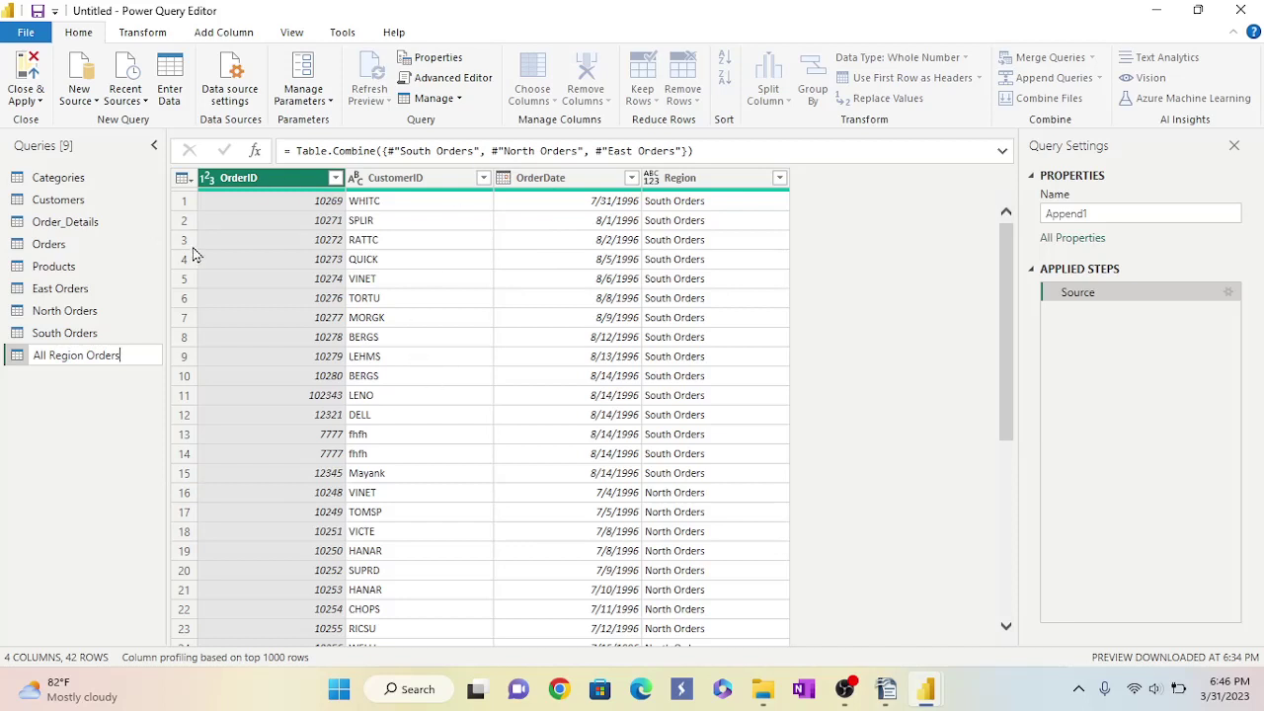
double_click(50, 356)
key("Return")
key("Return")
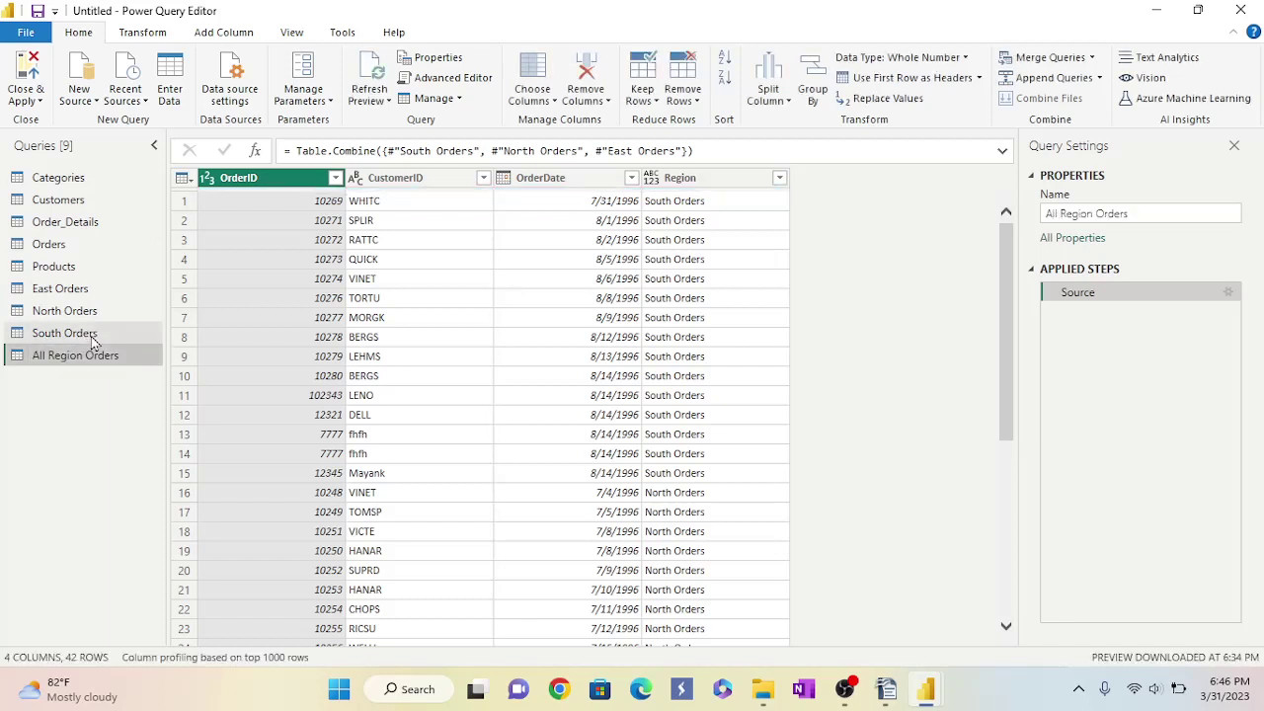
Disable loading into the report for the South Orders, North Orders and East Orders queries, accepting the possible data loss.
right_click(93, 341)
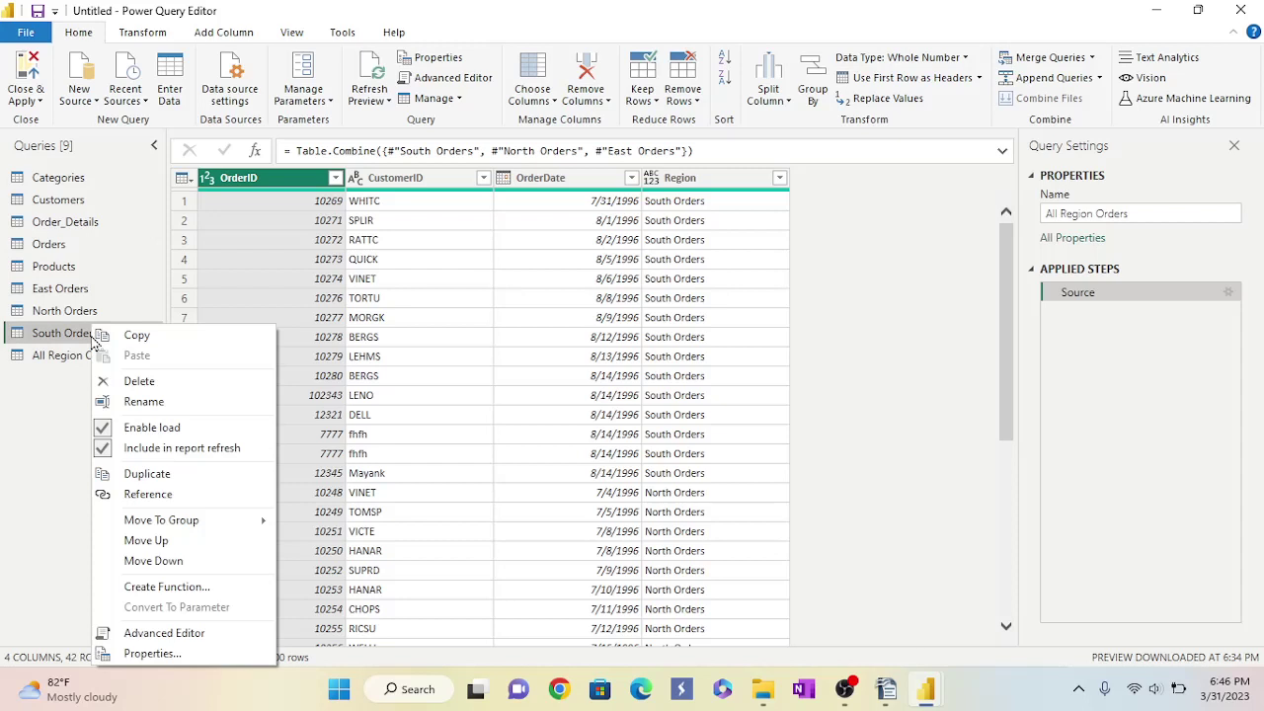
left_click(103, 435)
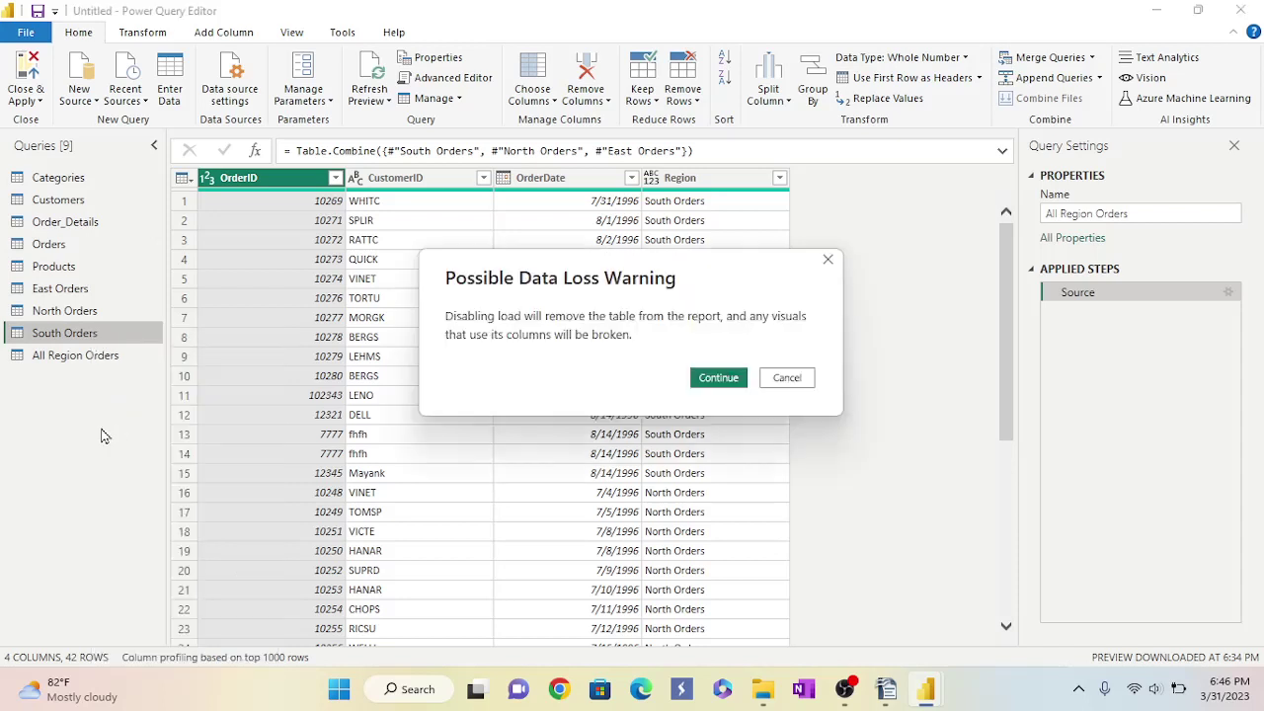
left_click(718, 379)
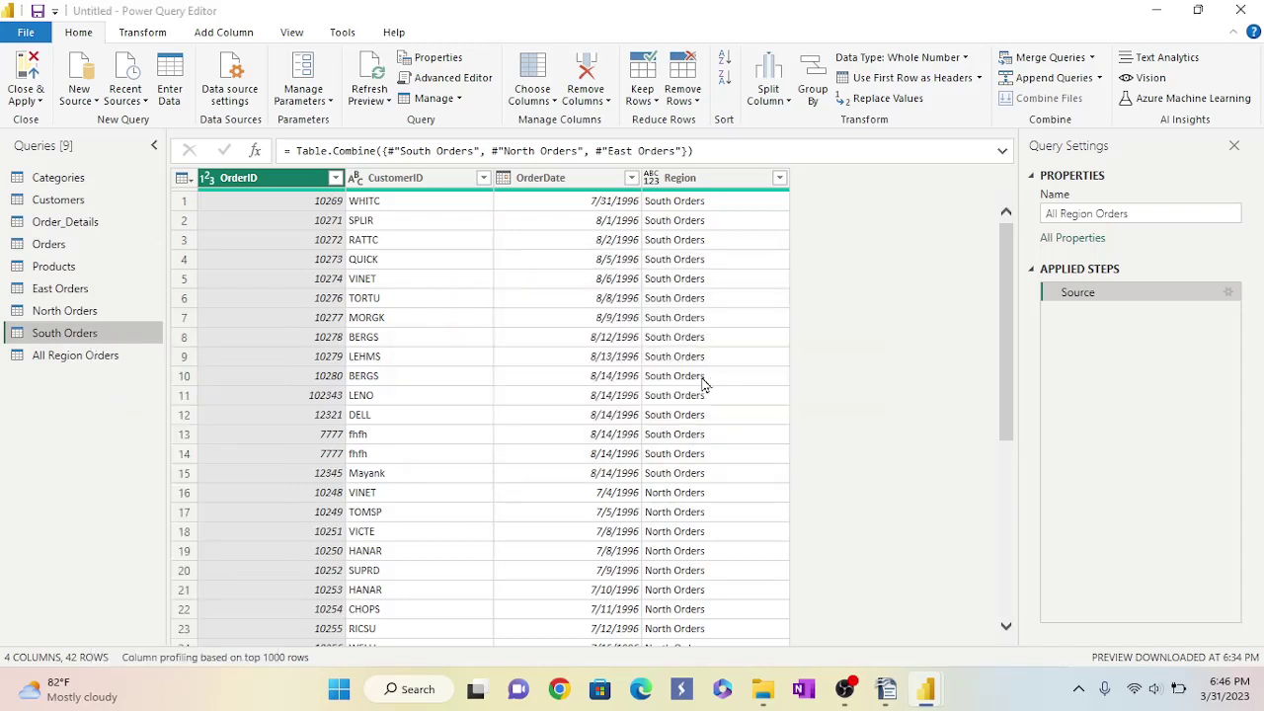
right_click(51, 316)
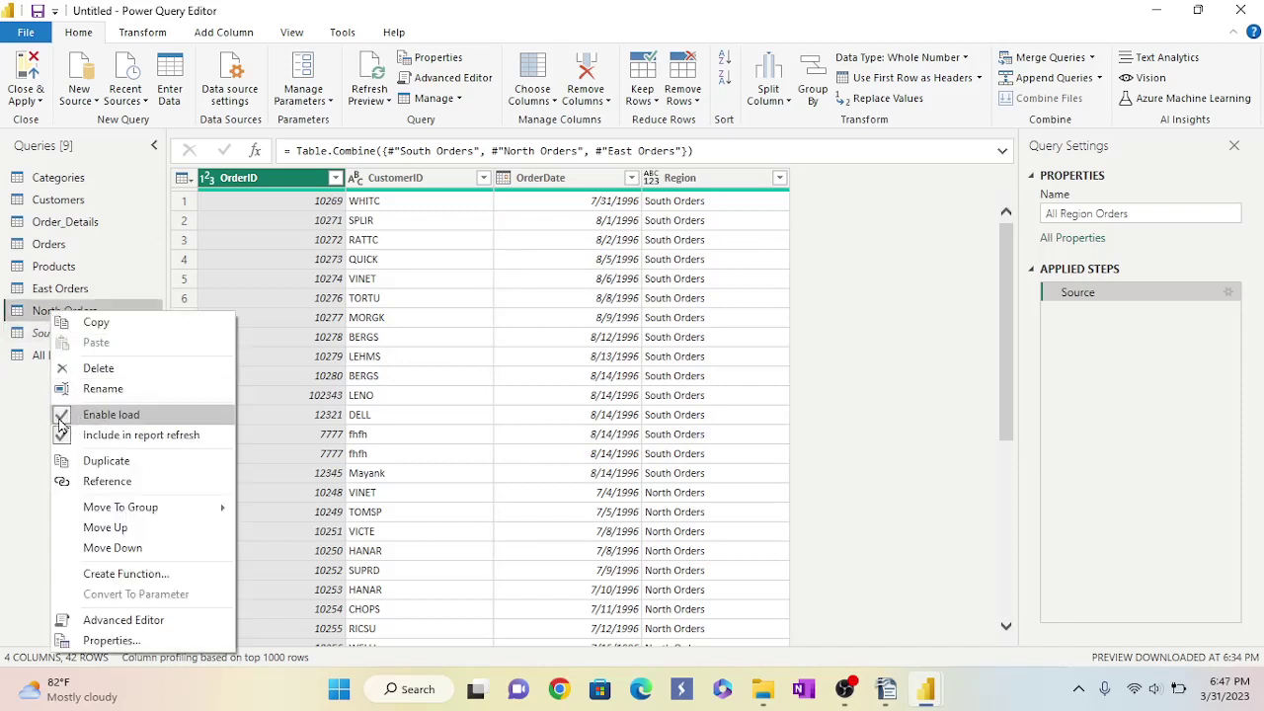
left_click(61, 423)
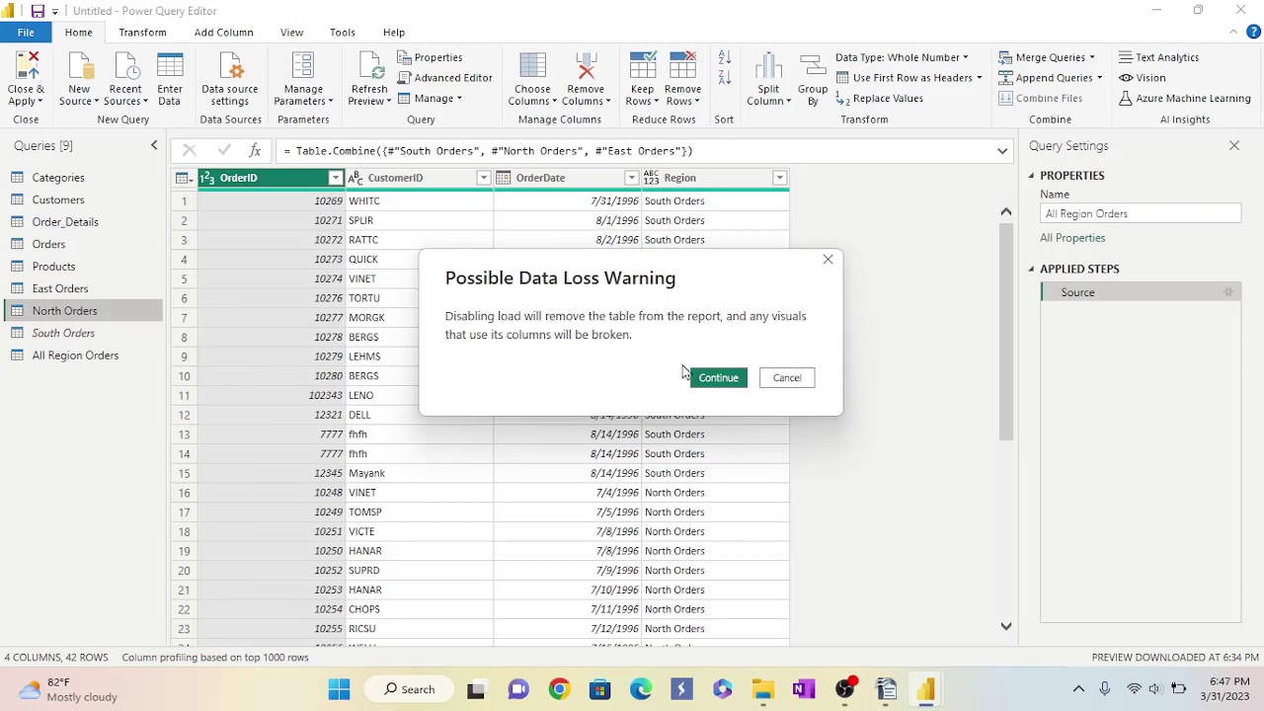
left_click(707, 377)
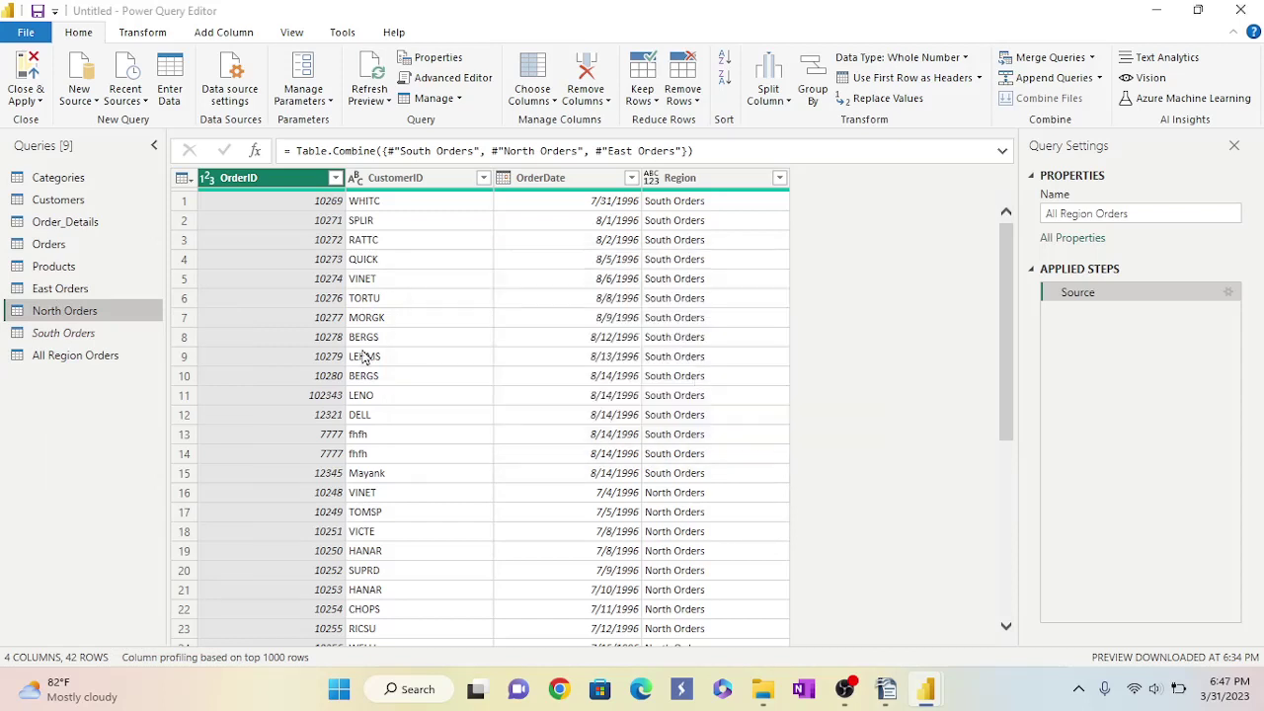
right_click(62, 290)
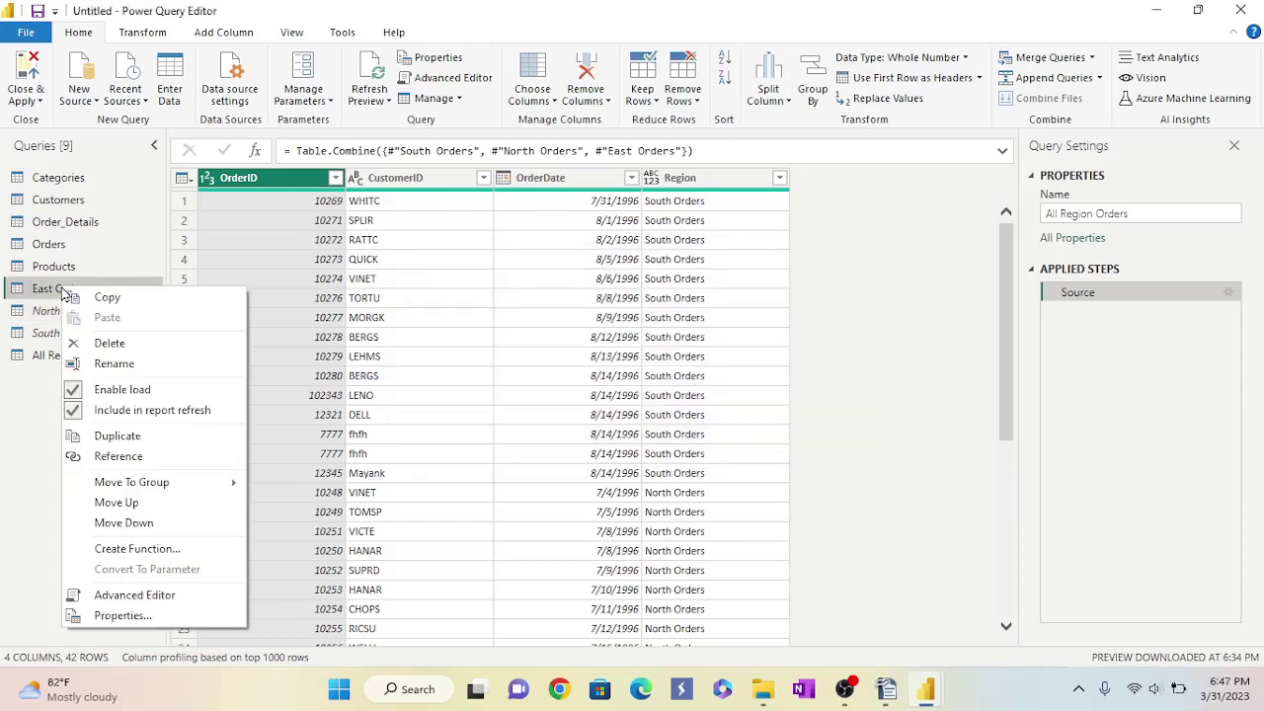
left_click(73, 394)
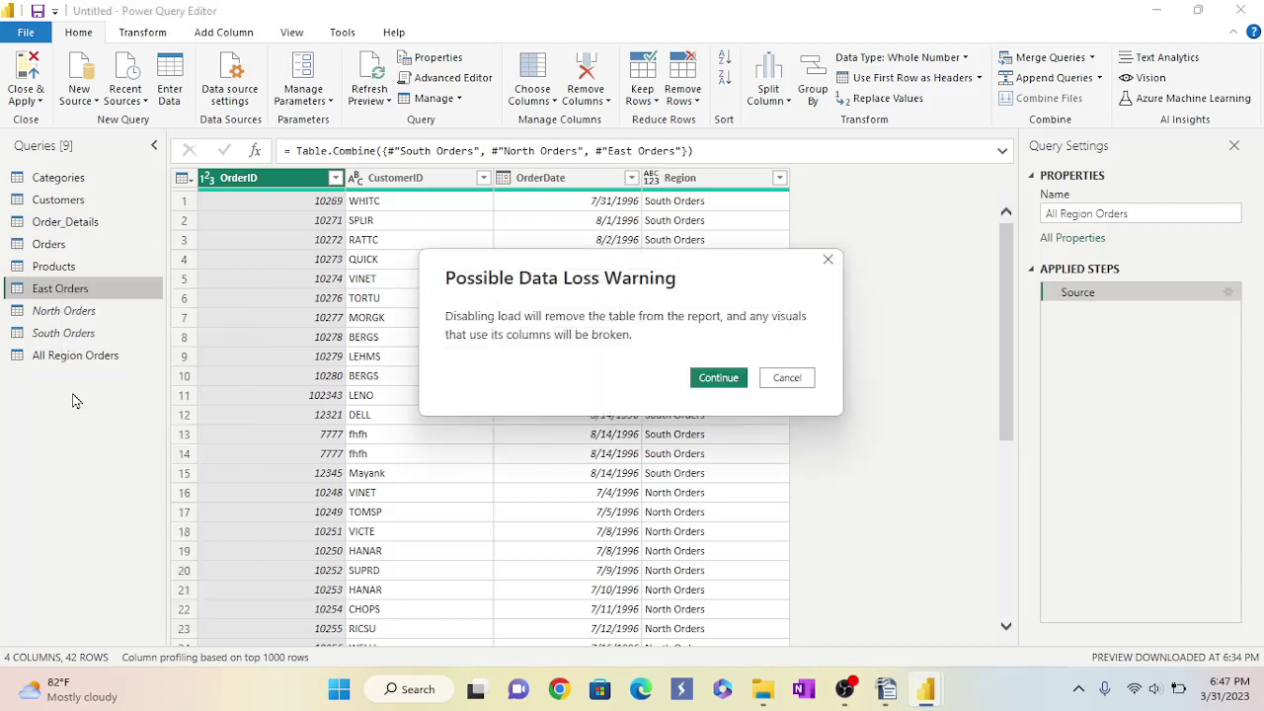
left_click(721, 378)
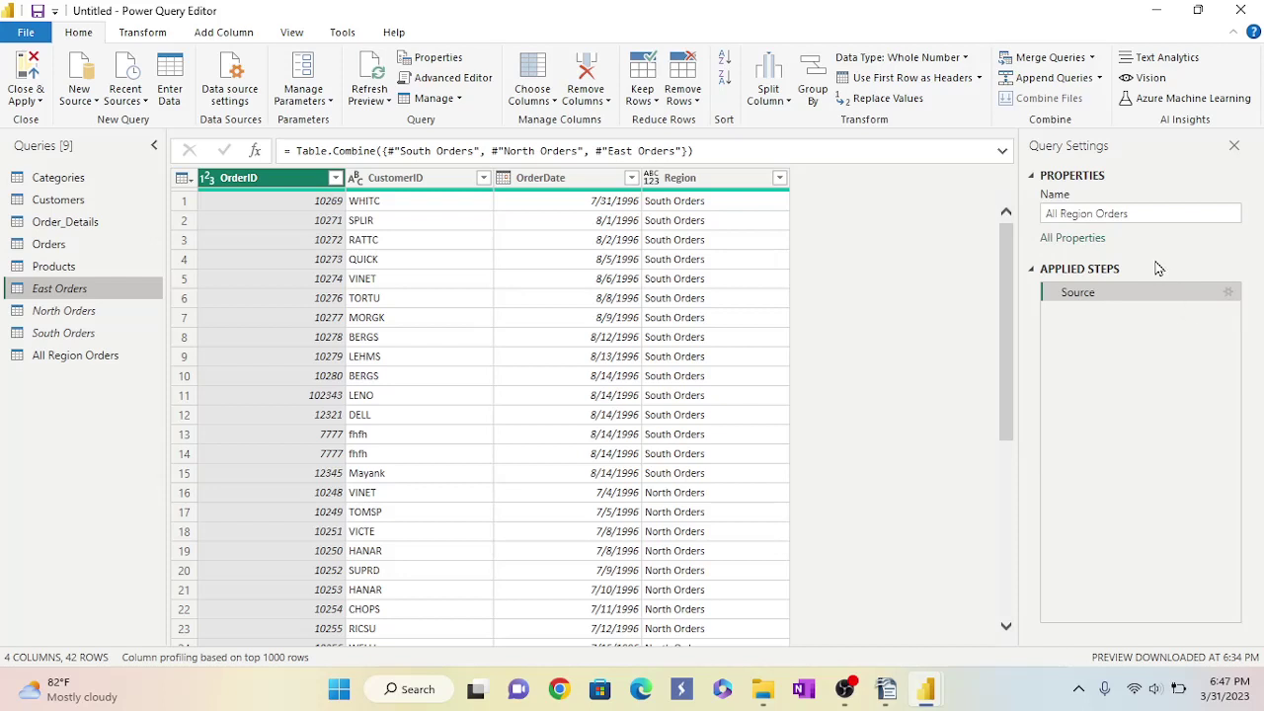
Close the query editor with the changes applied, and review the rows of the loaded All Region Orders table.
left_click(28, 78)
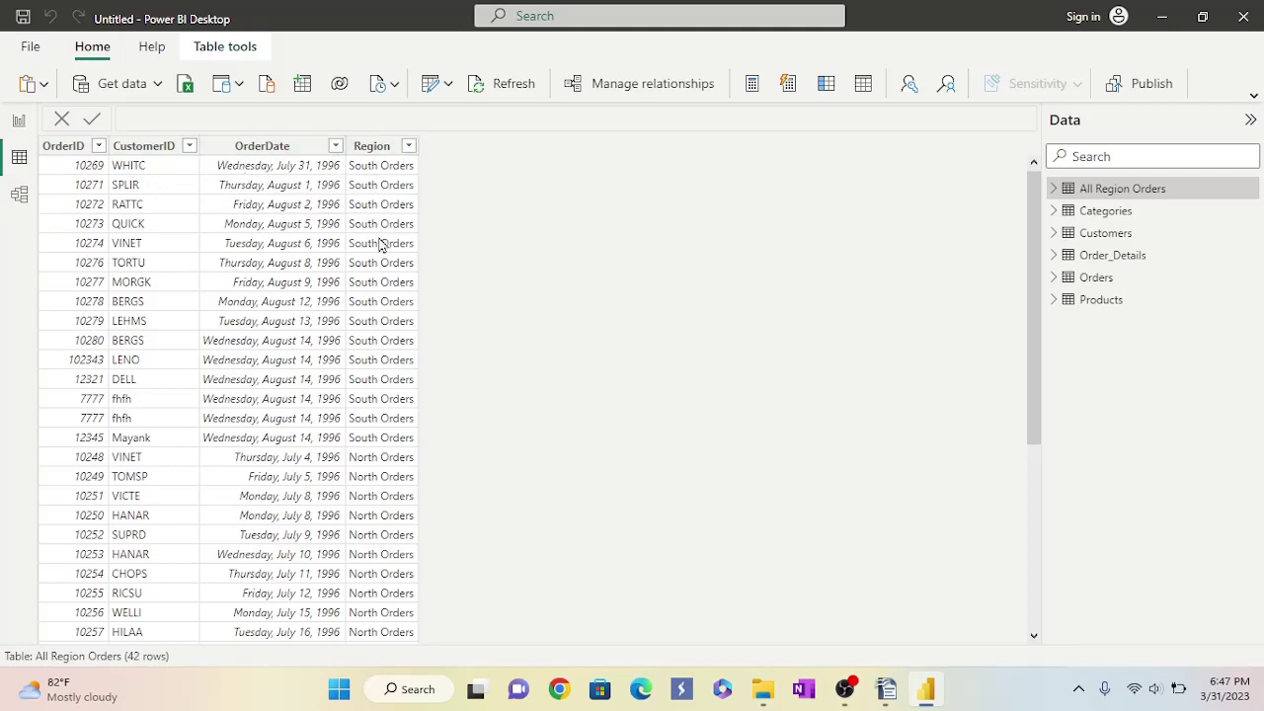
scroll(487, 306, "down", 6)
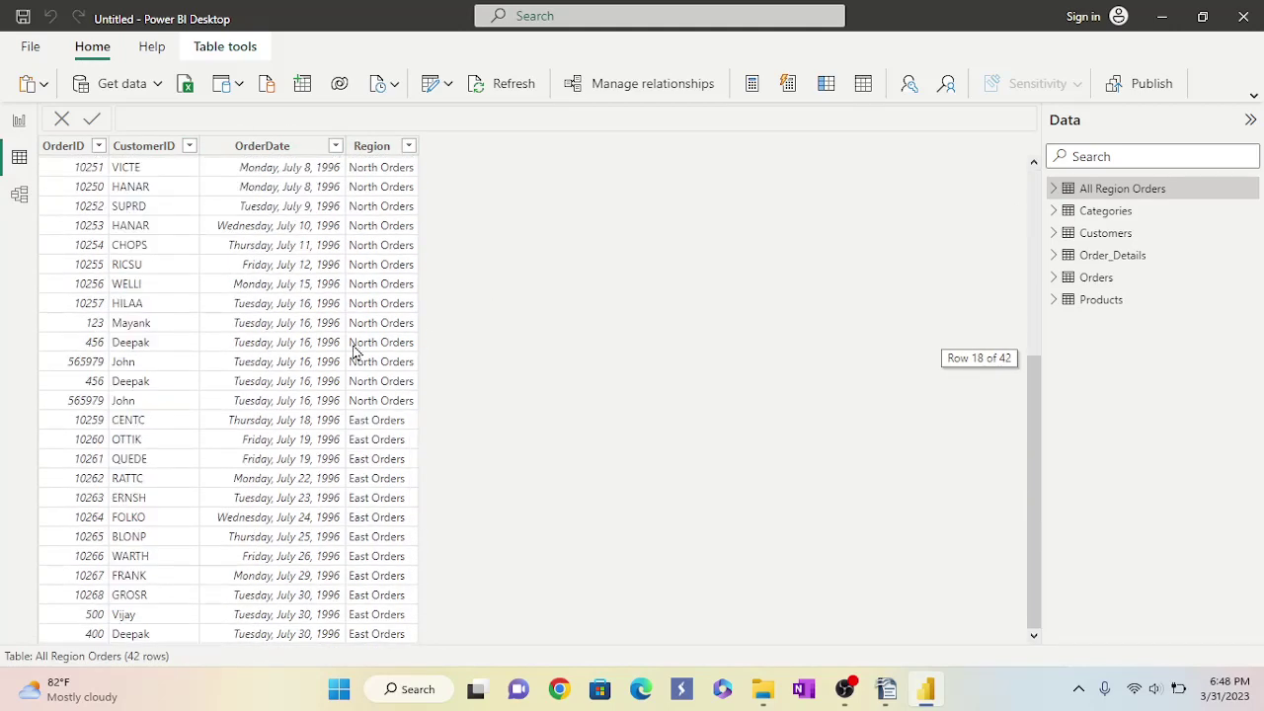
scroll(637, 339, "up", 6)
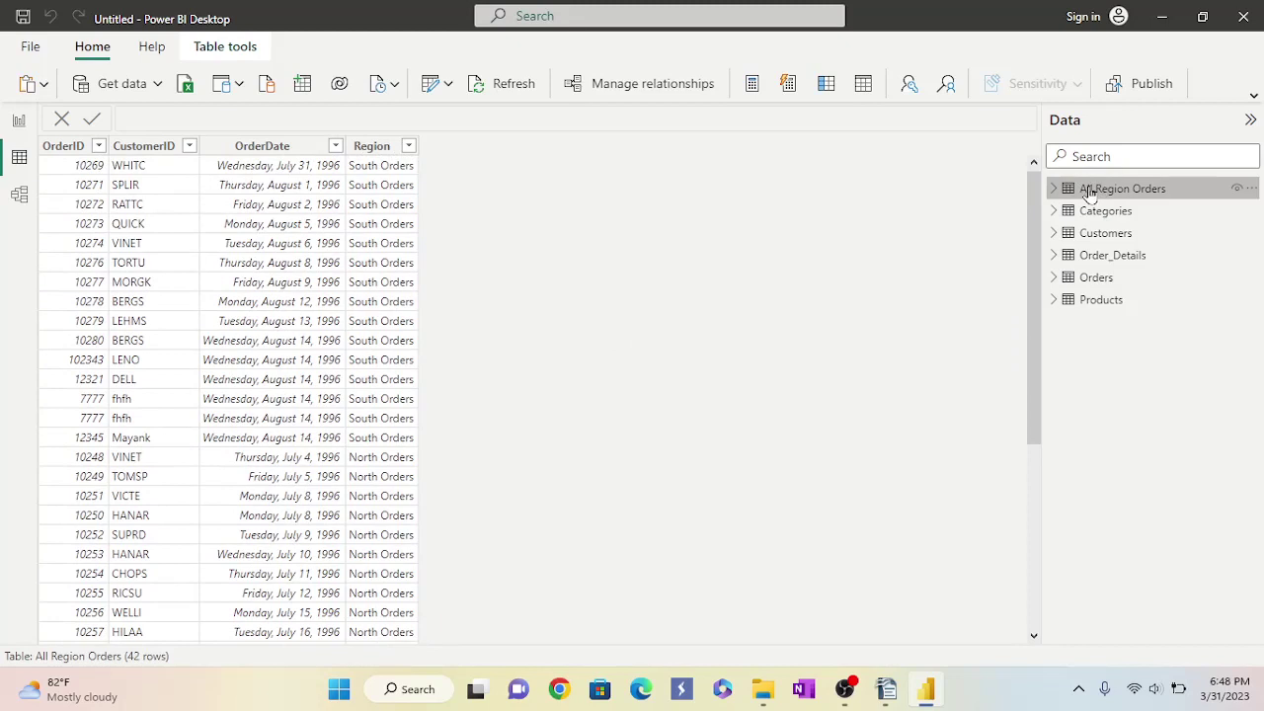
mouse_move(1090, 192)
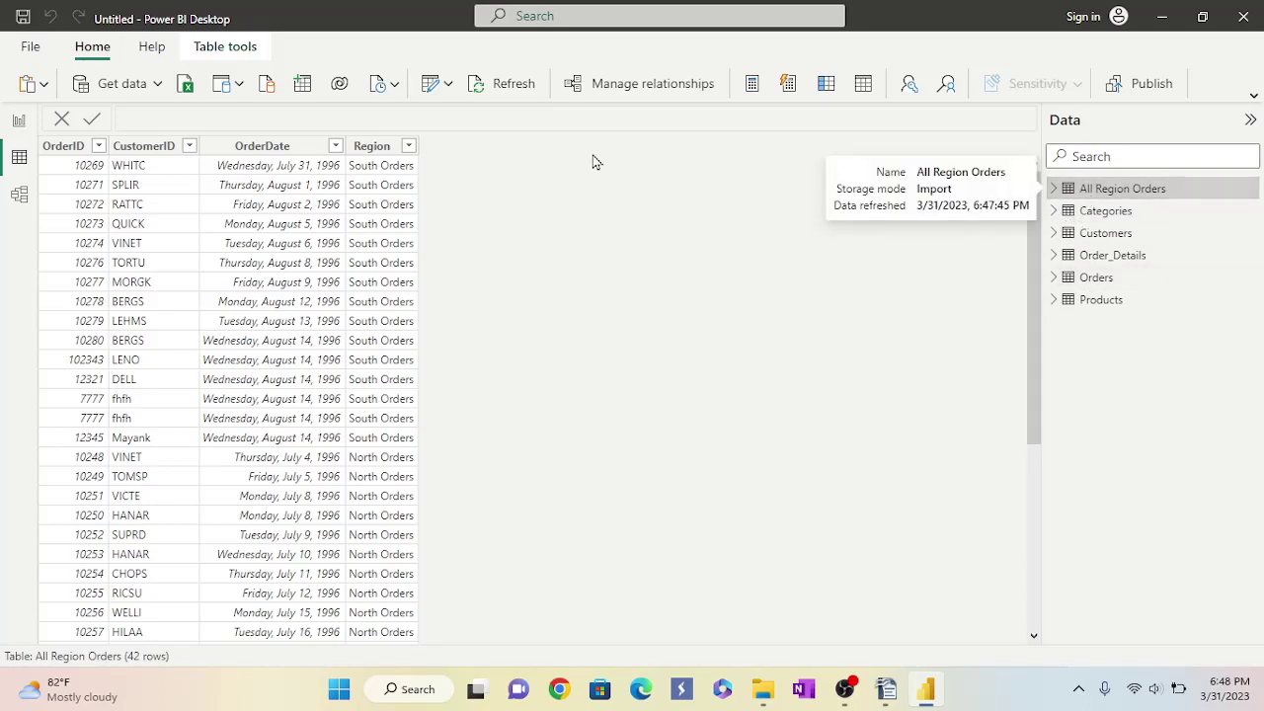
Reopen the query editor and delete the Kept Duplicates step from the Customers query.
left_click(447, 85)
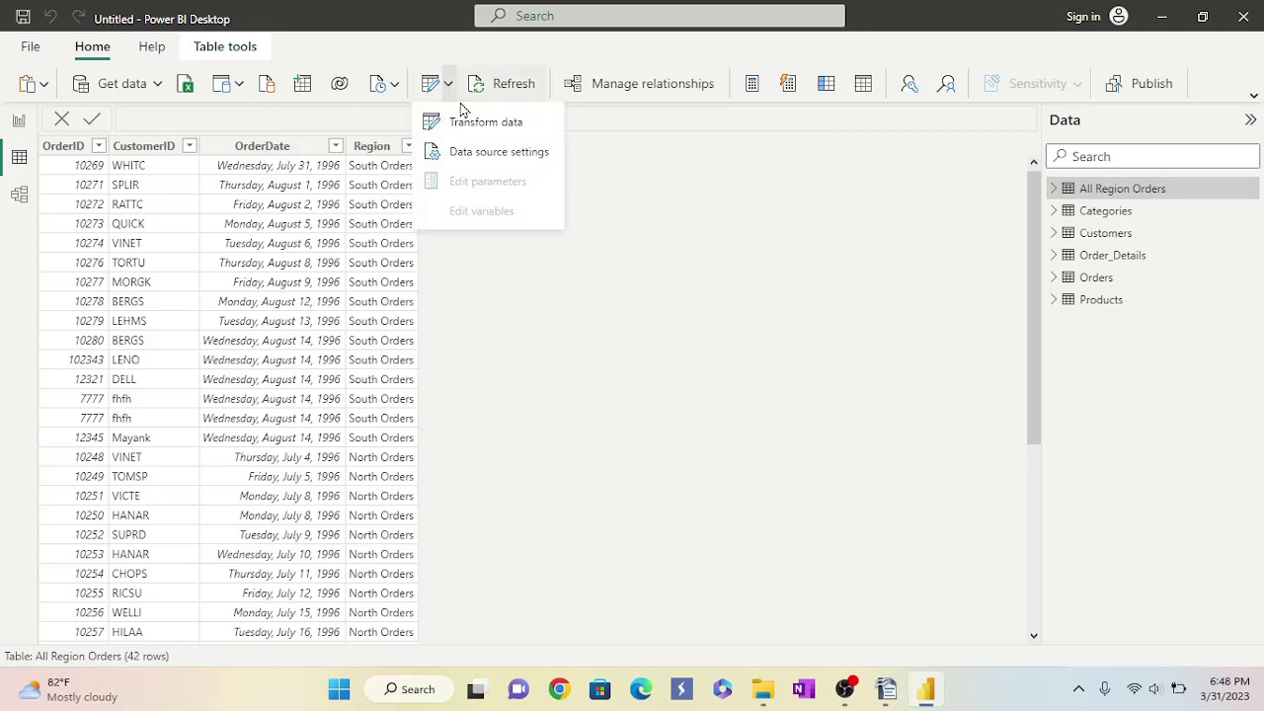
left_click(466, 123)
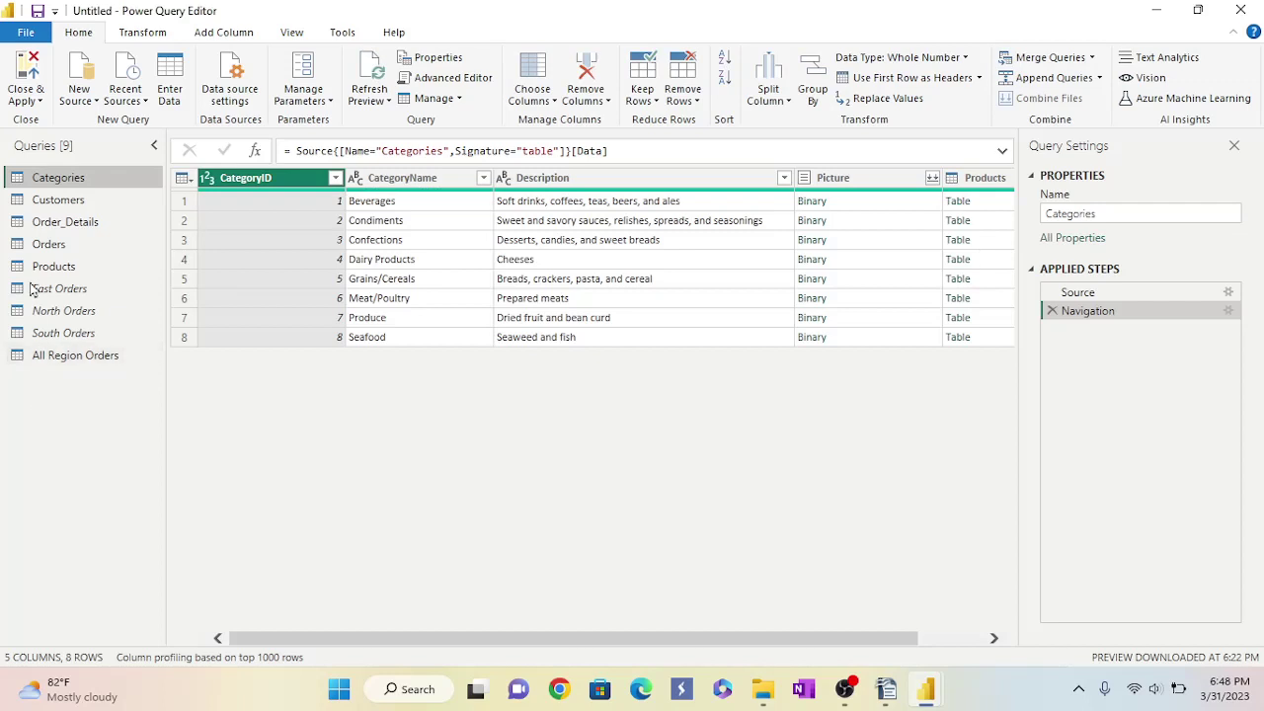
left_click(75, 202)
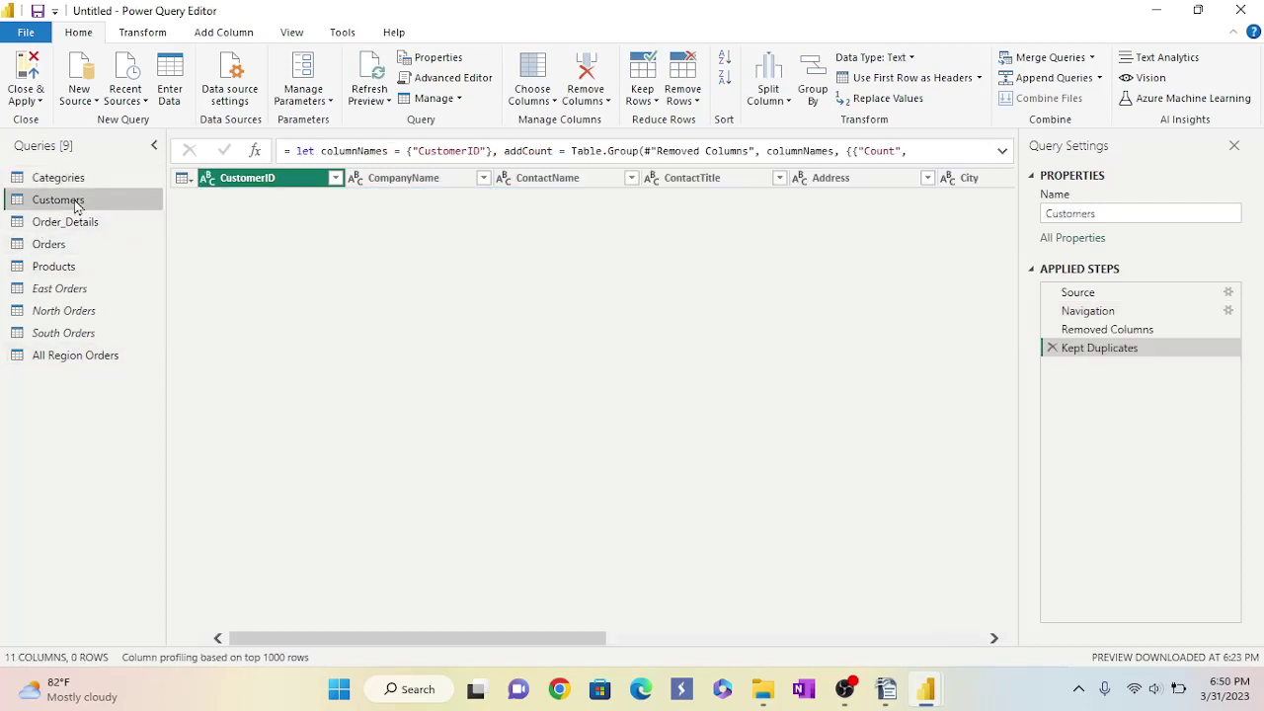
left_click(1053, 348)
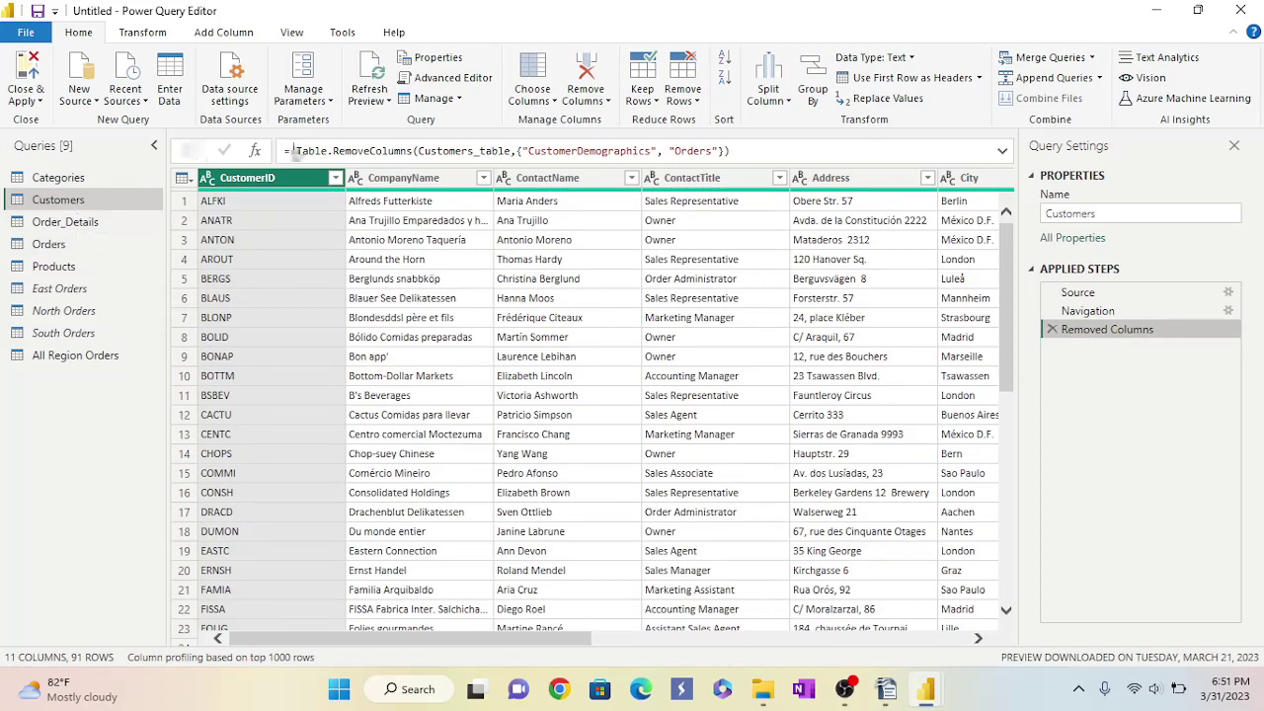
Copy the entire M code of the Customers query from the Advanced Editor.
left_click(457, 81)
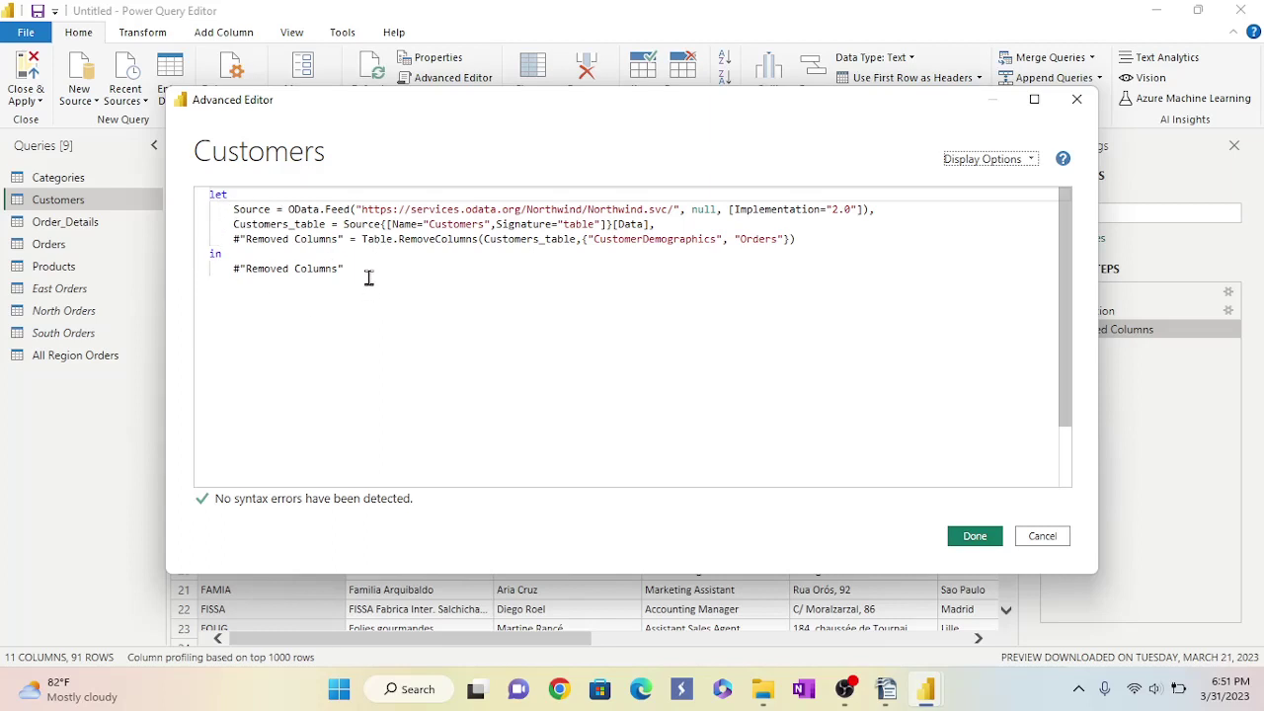
left_click_drag(361, 273, 205, 202)
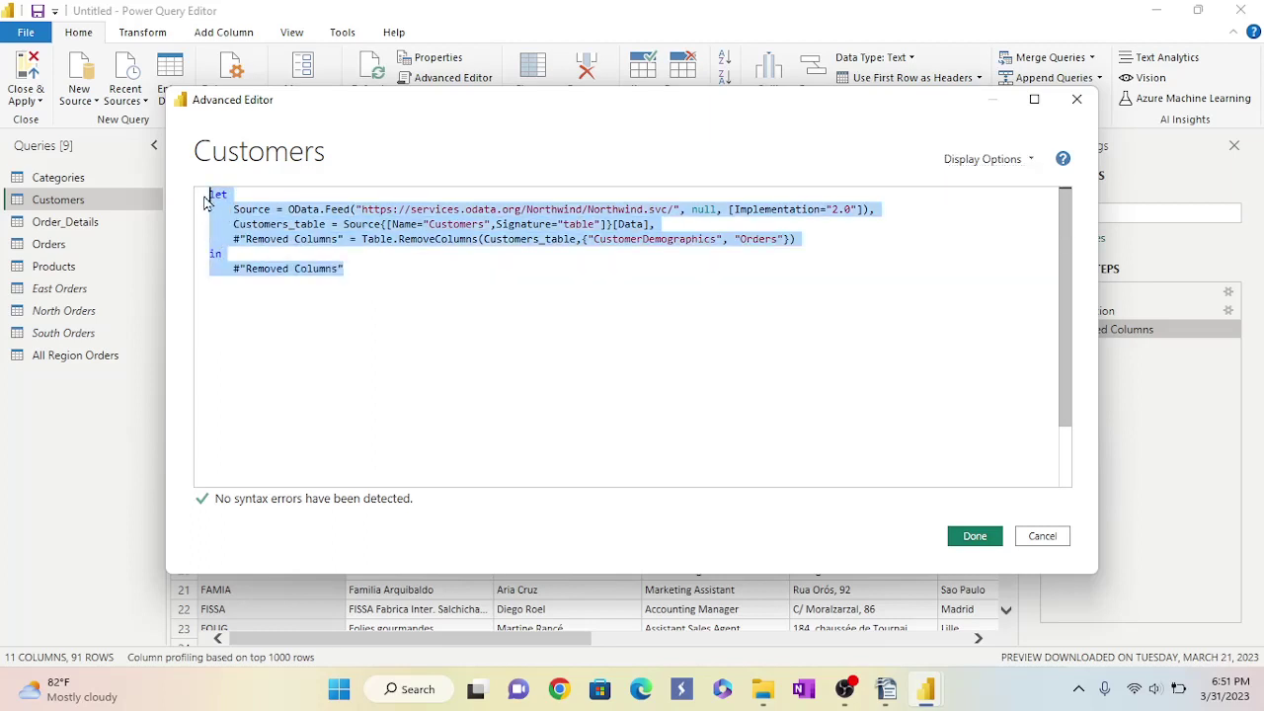
right_click(303, 227)
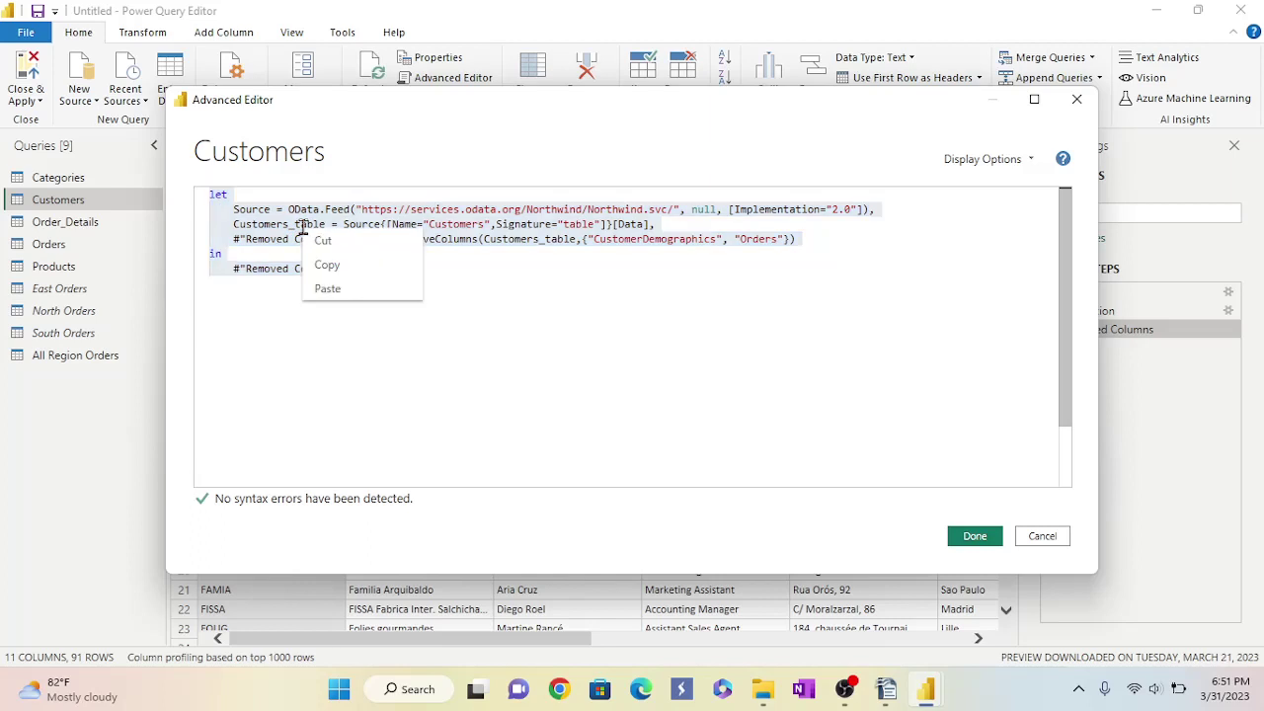
left_click(329, 266)
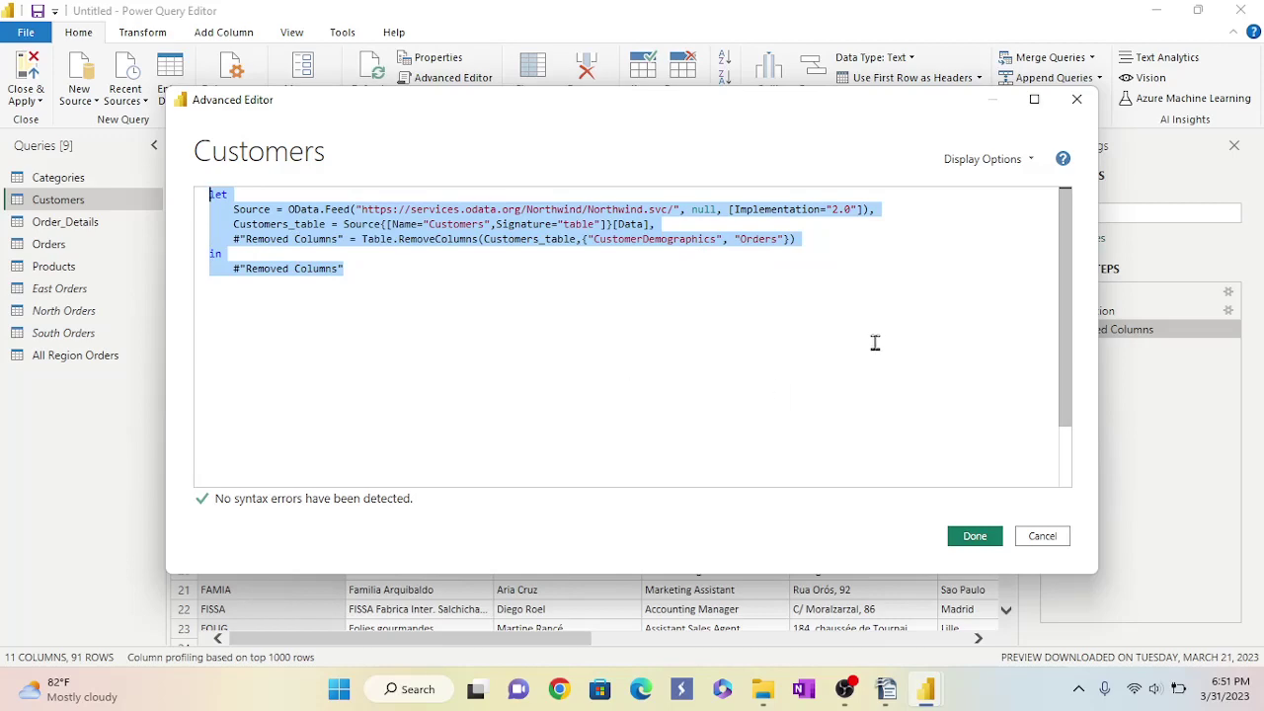
Close the Advanced Editor, switch to OpenOffice Writer, and paste the copied M code below the Northwind URL in o data feed.odt.
left_click(975, 537)
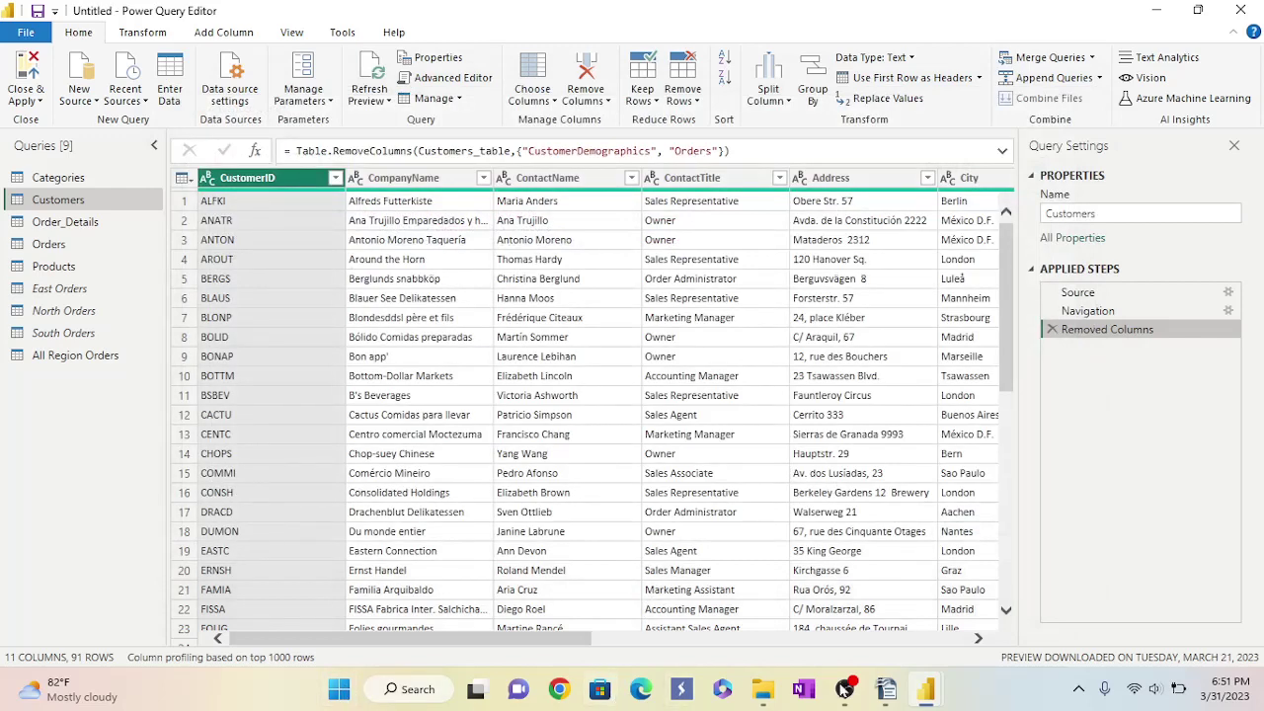
left_click(887, 689)
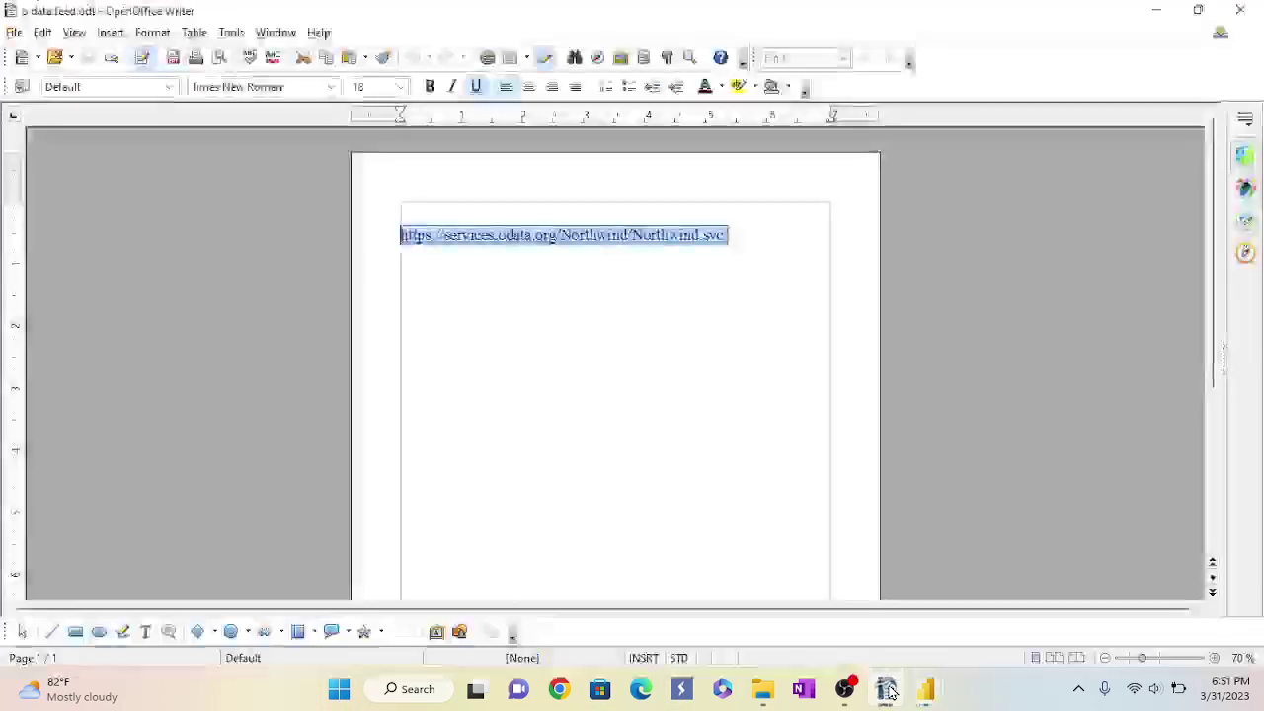
left_click(737, 240)
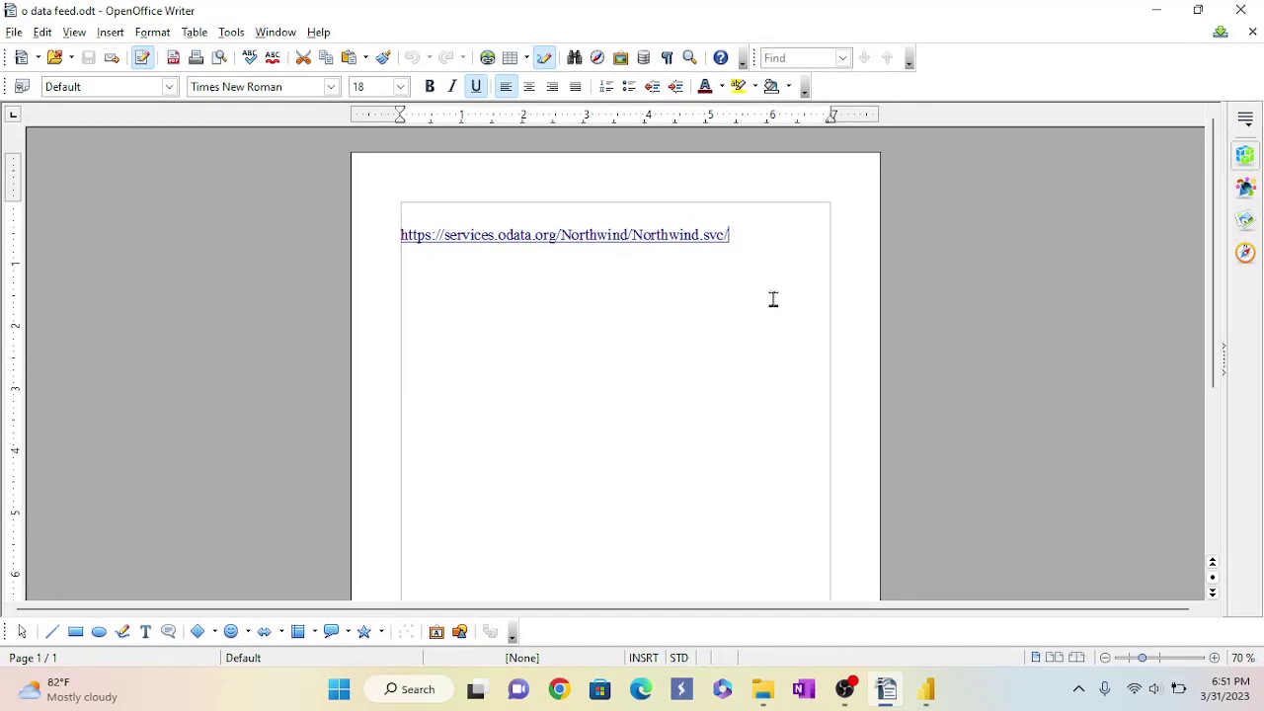
key("Return")
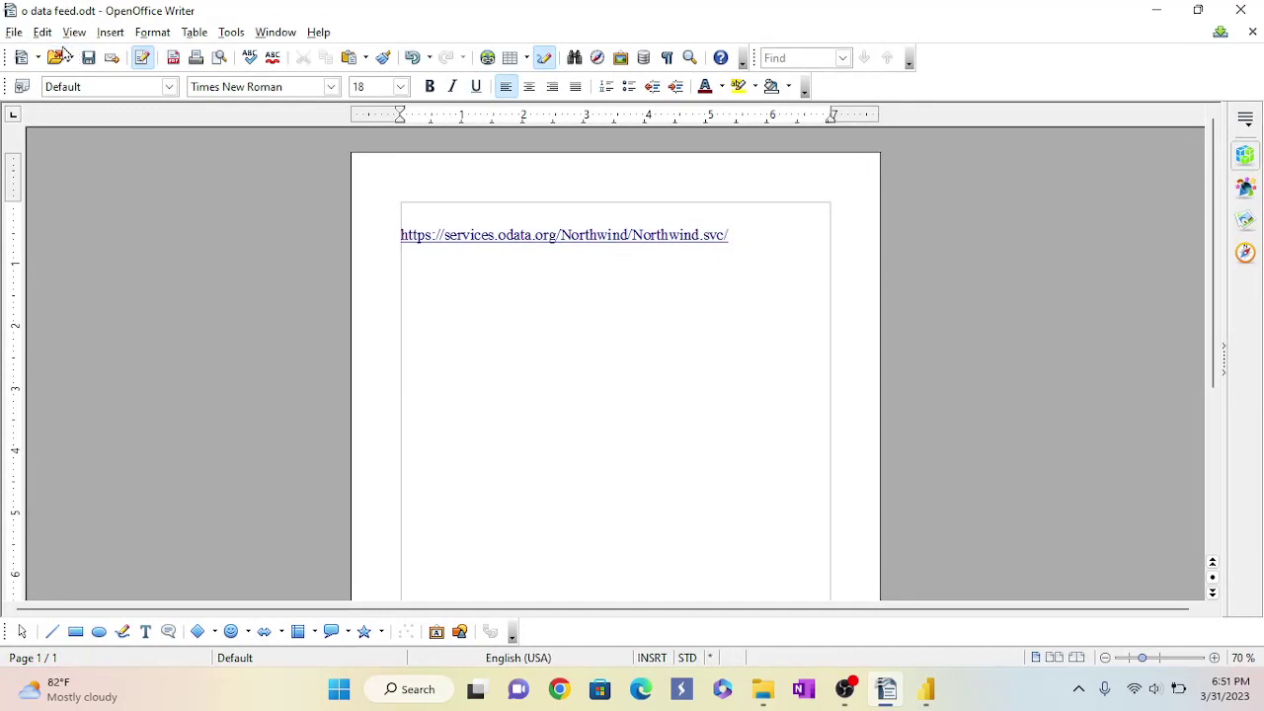
left_click(42, 31)
left_click(79, 174)
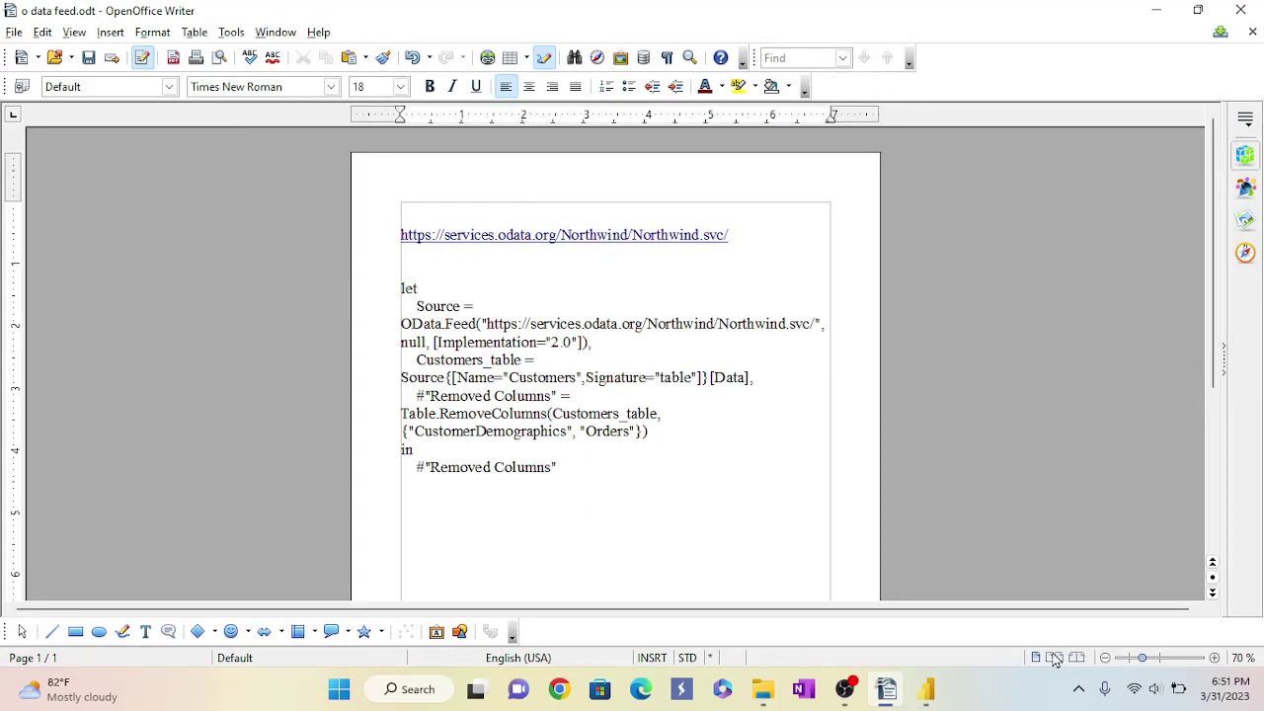
Return to Power BI, close the query editor without applying the changes, and close Power BI Desktop without saving.
mouse_move(933, 696)
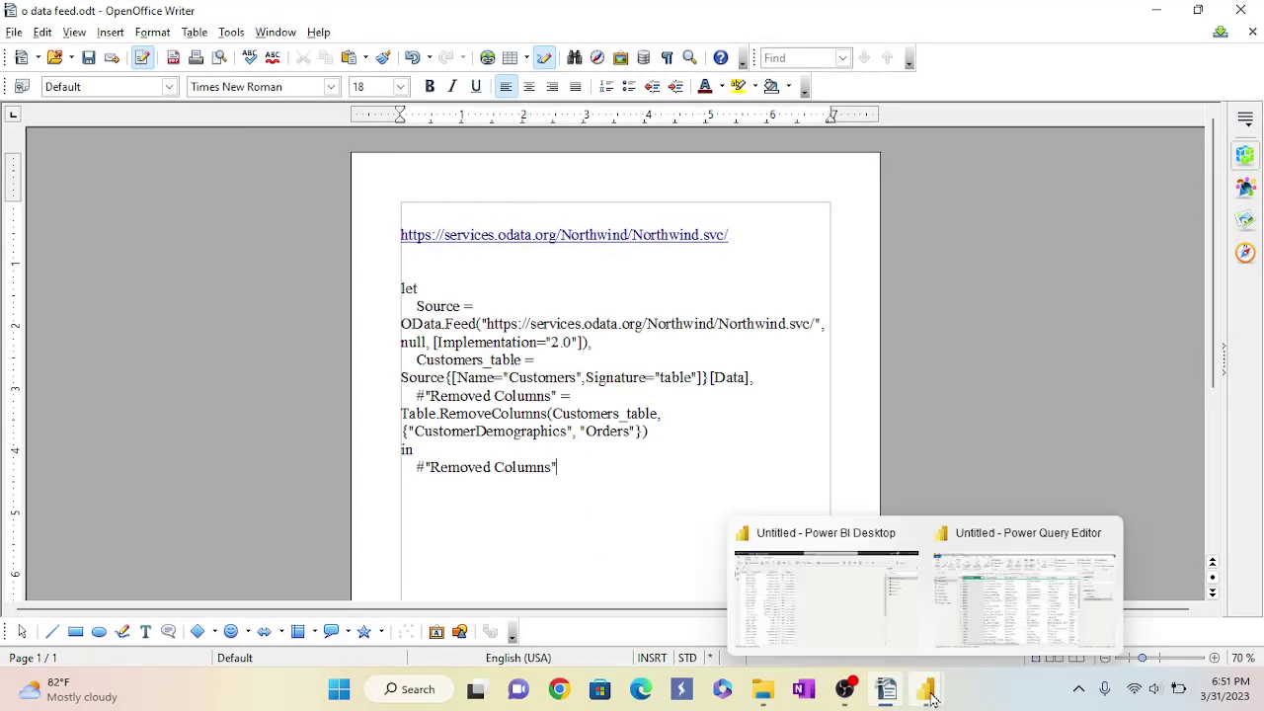
left_click(999, 620)
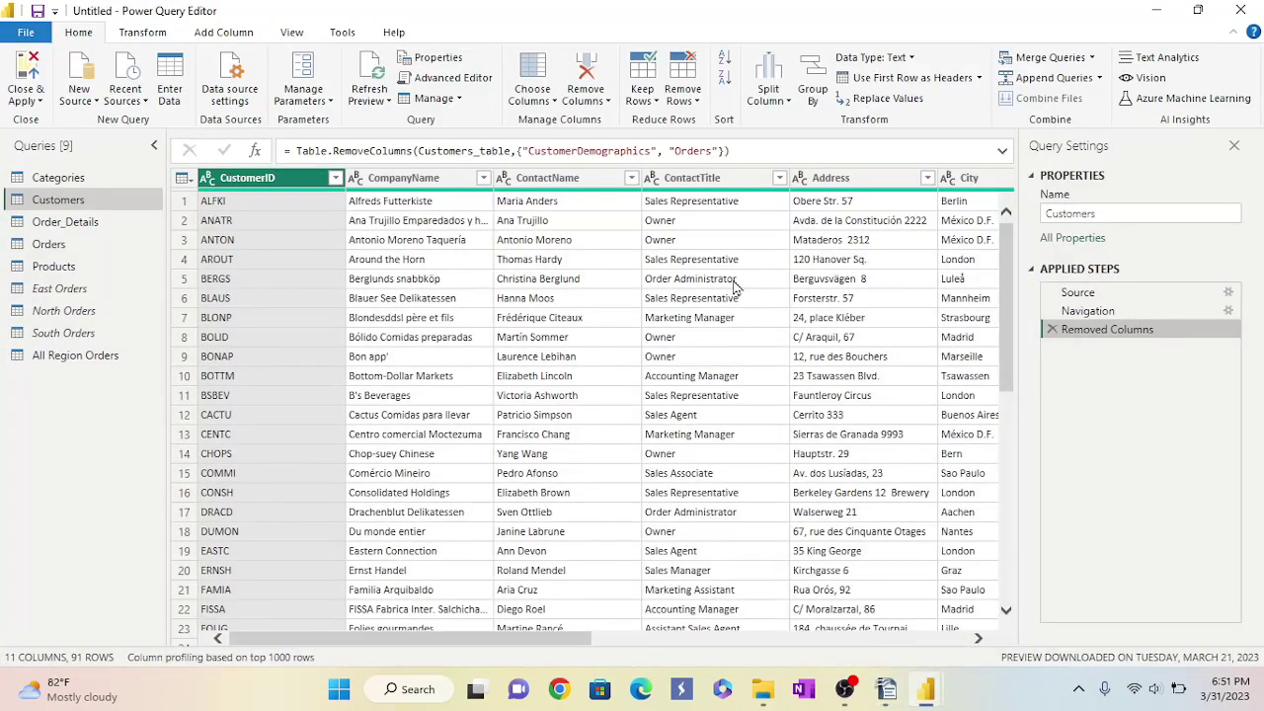
left_click(1241, 12)
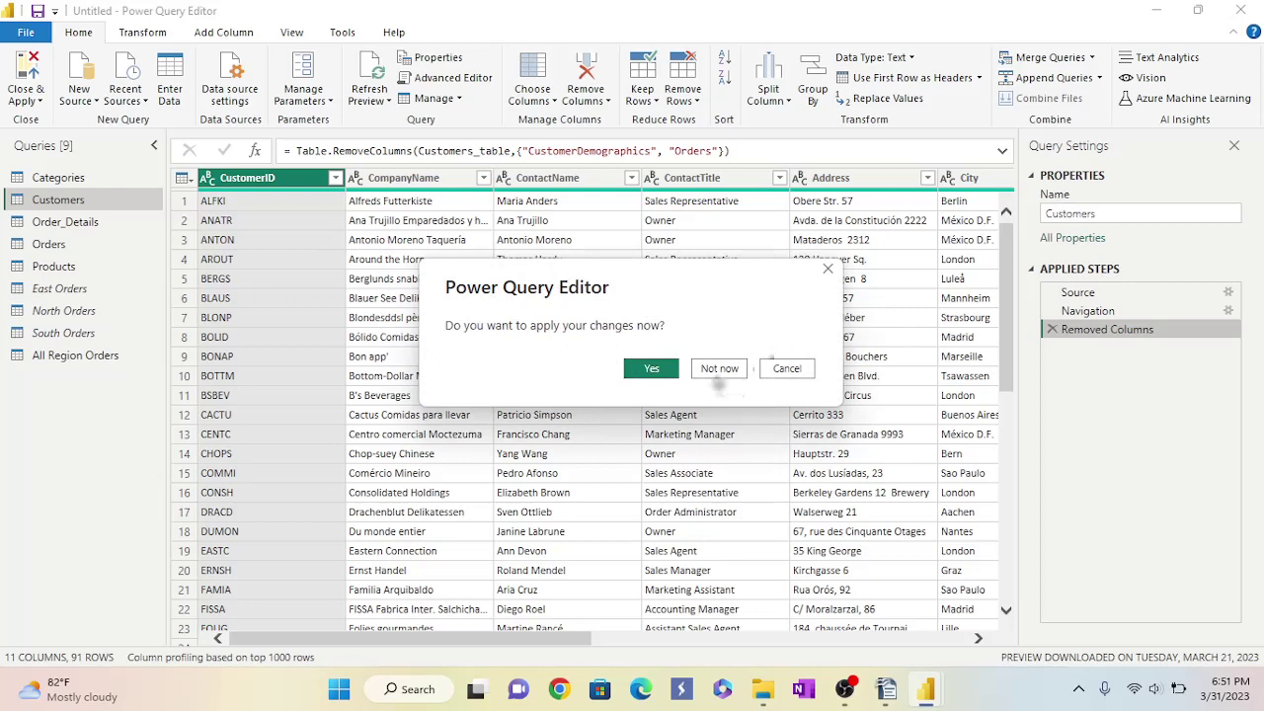
left_click(719, 368)
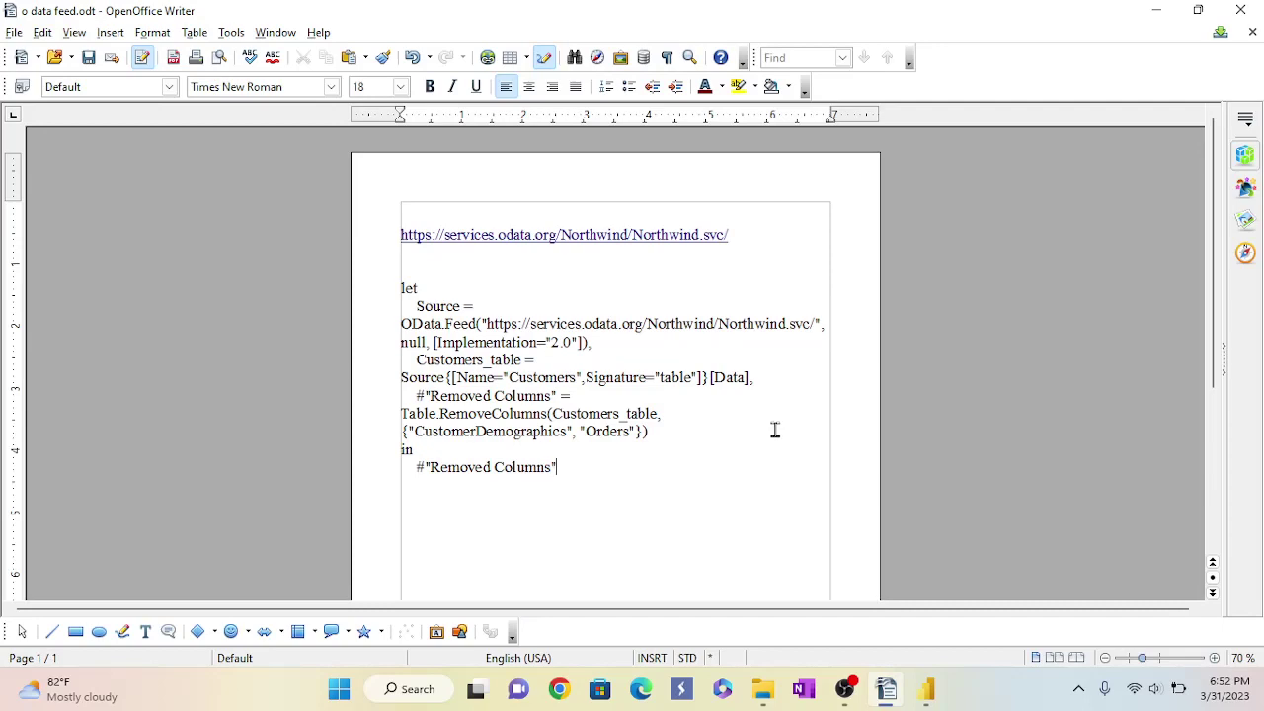
mouse_move(926, 691)
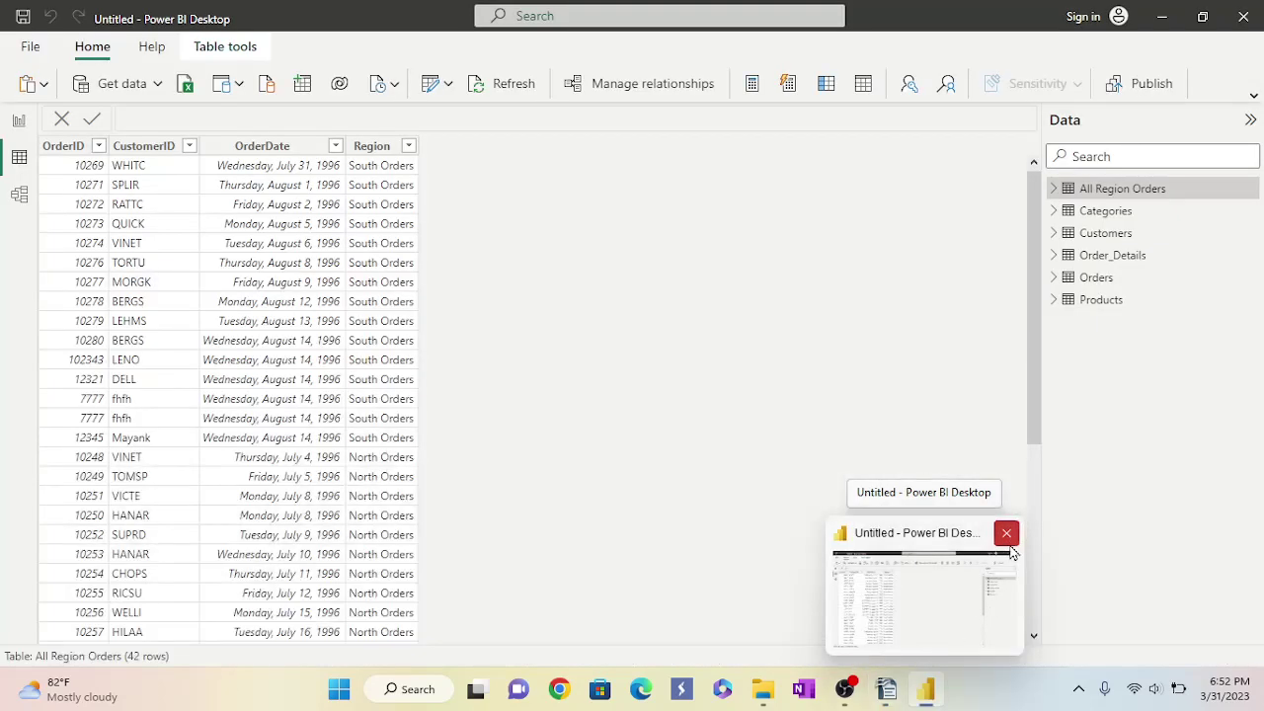
left_click(1008, 536)
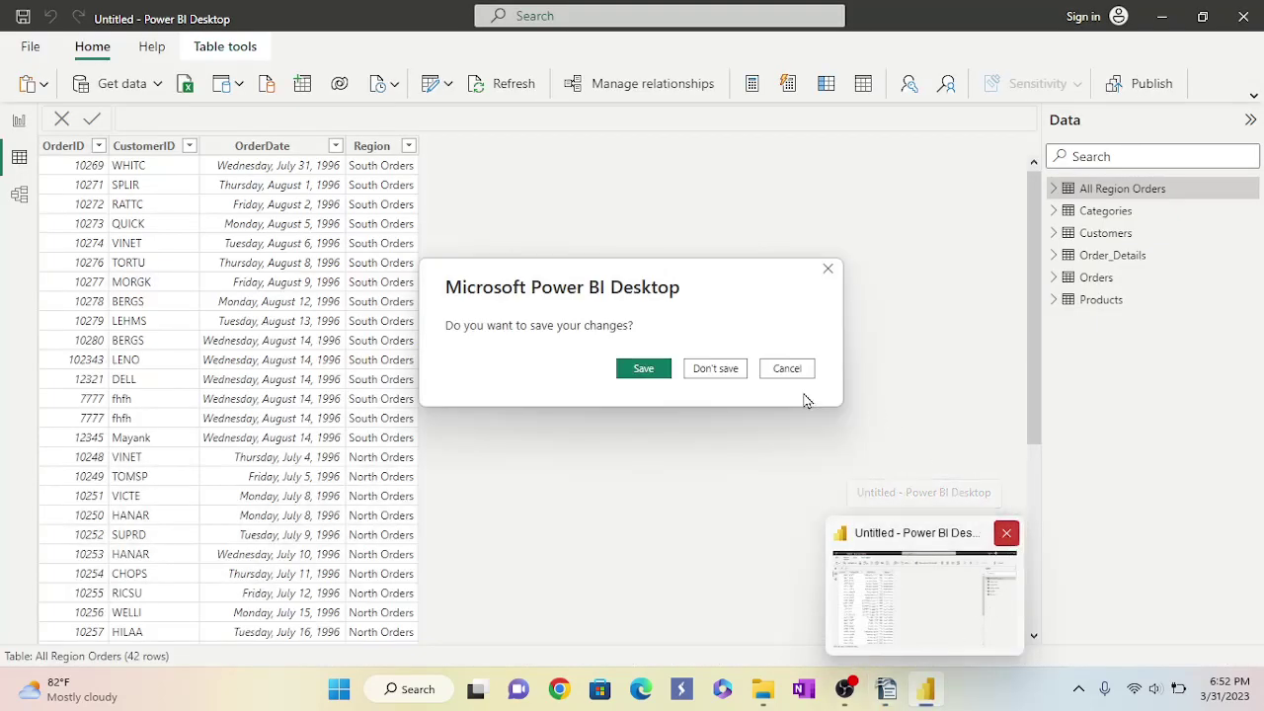
left_click(733, 369)
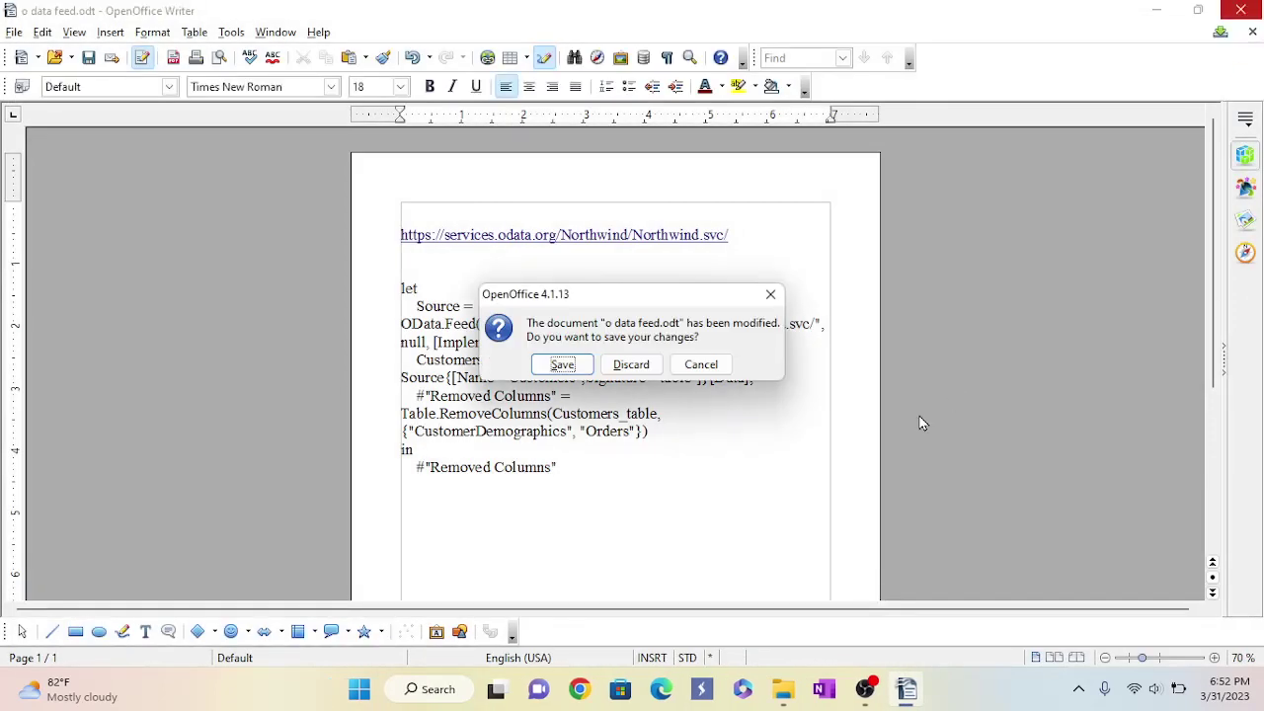
Keep the Writer document open, clear the windows off the desktop, and start Power BI Desktop with a blank report, dismissing its start screen.
left_click(707, 368)
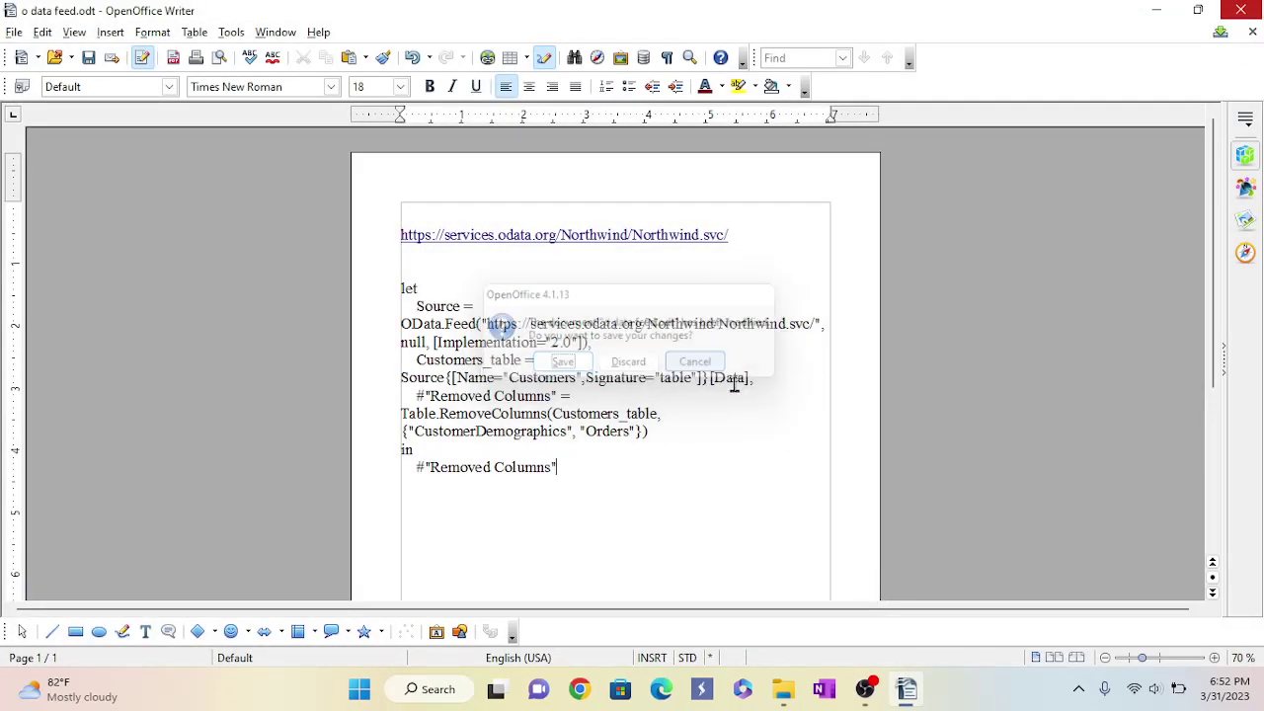
left_click(1153, 14)
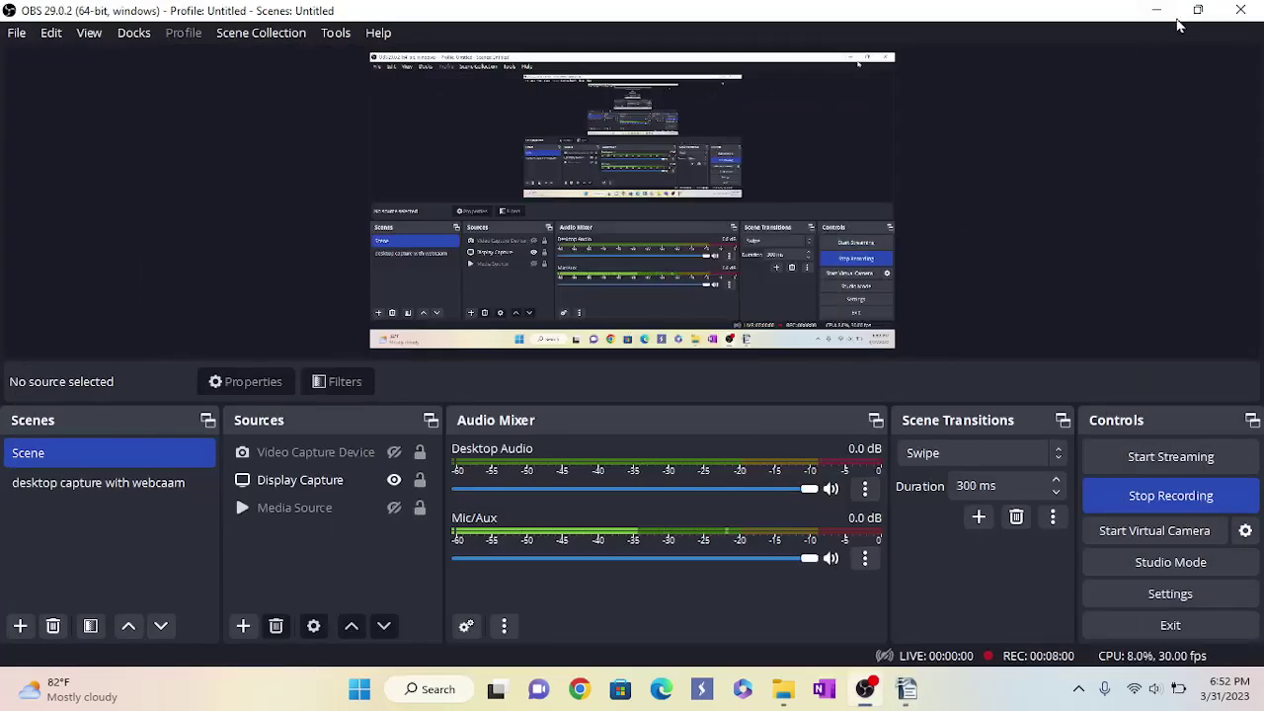
left_click(1157, 9)
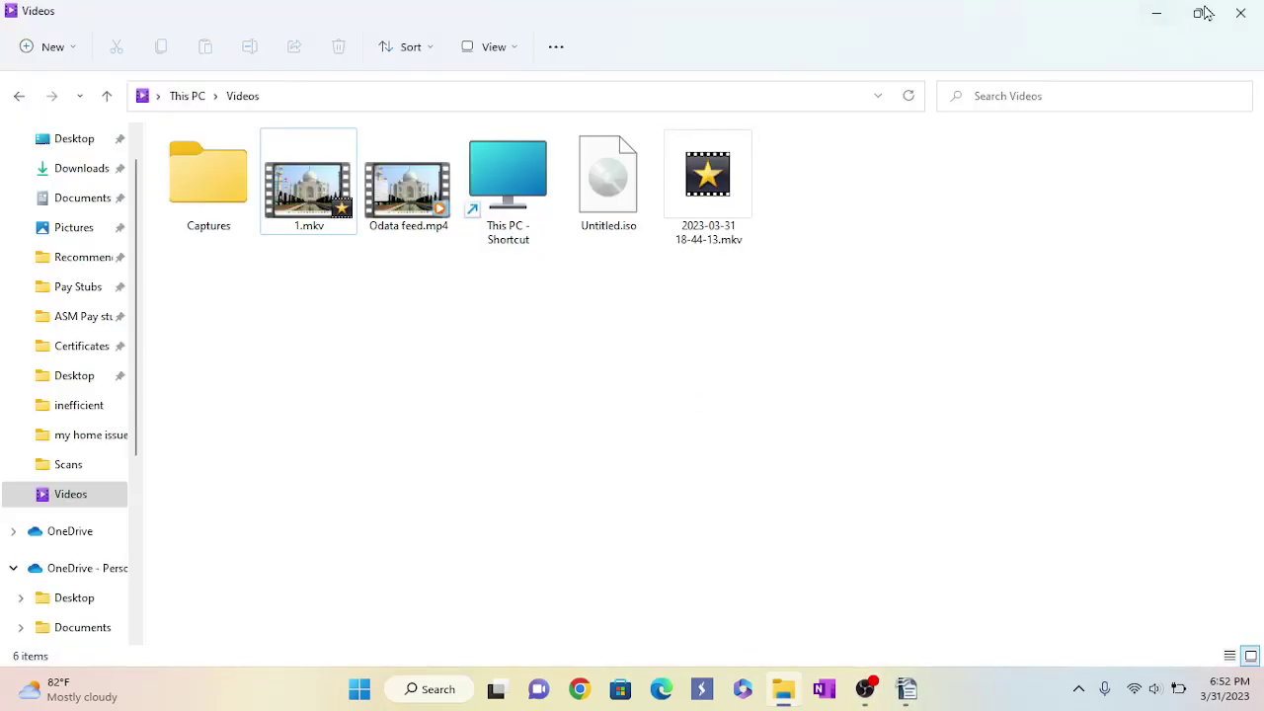
left_click(1240, 11)
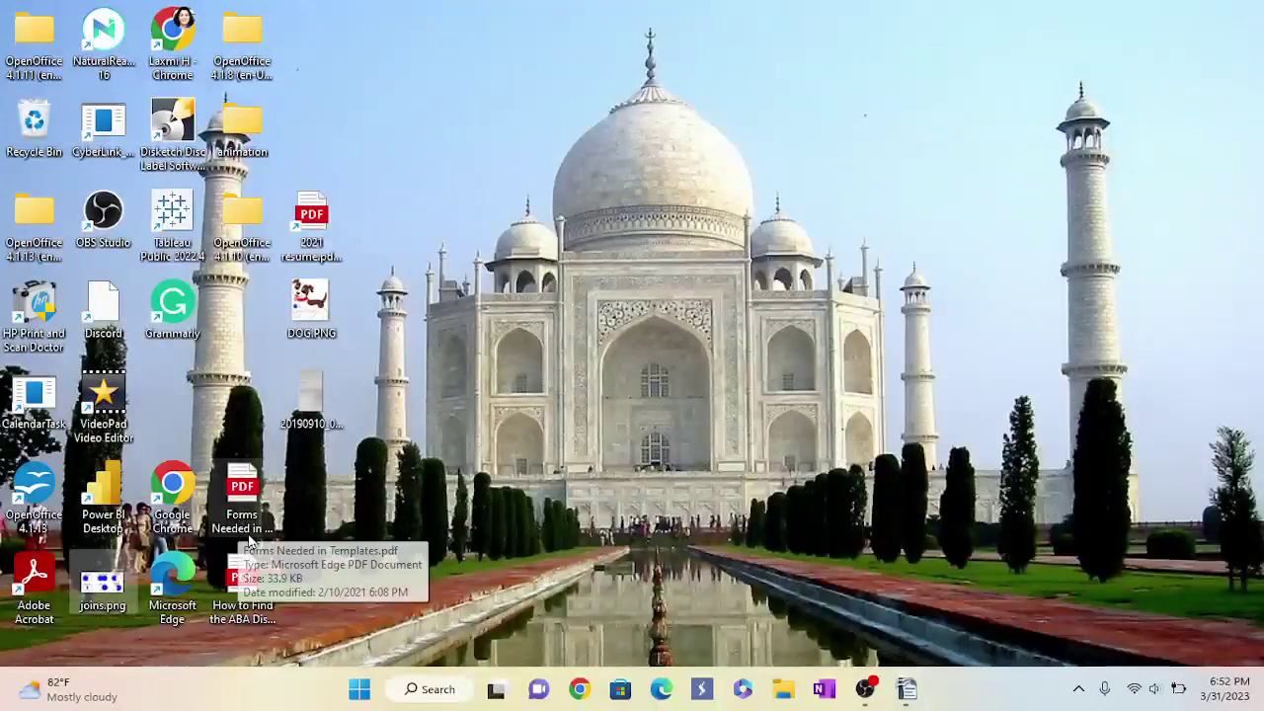
double_click(100, 484)
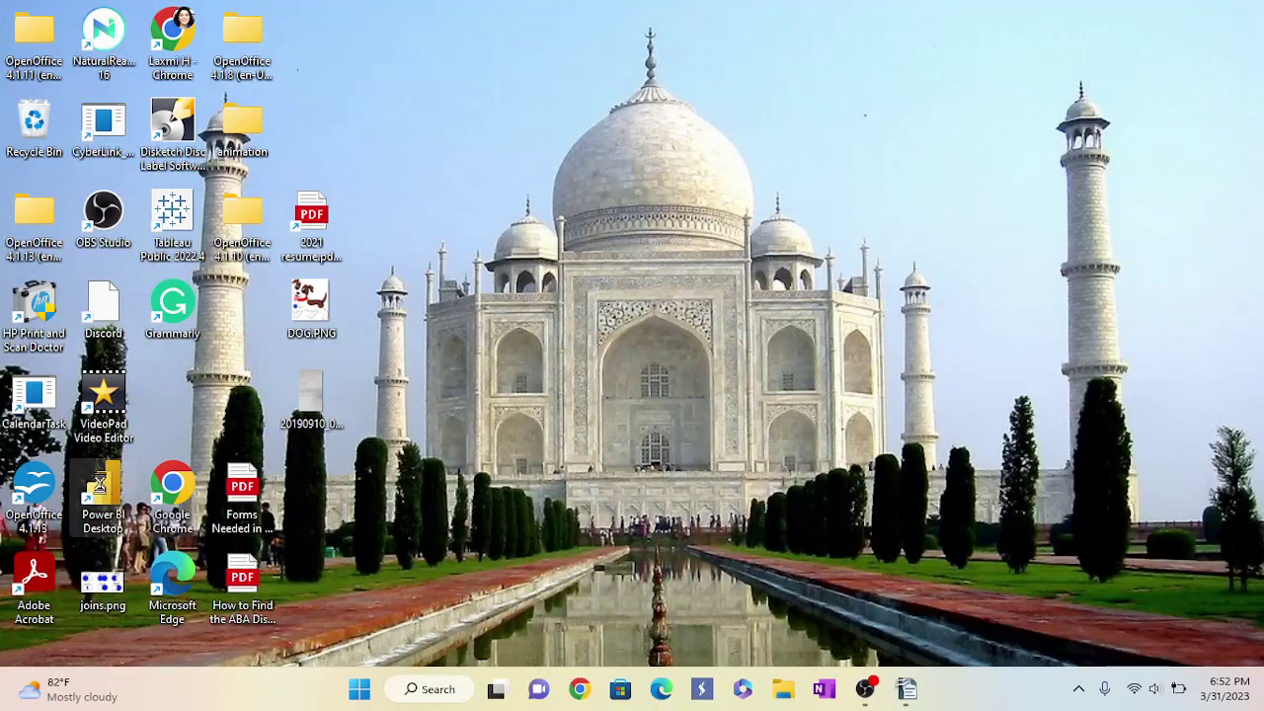
right_click(100, 484)
left_click(155, 252)
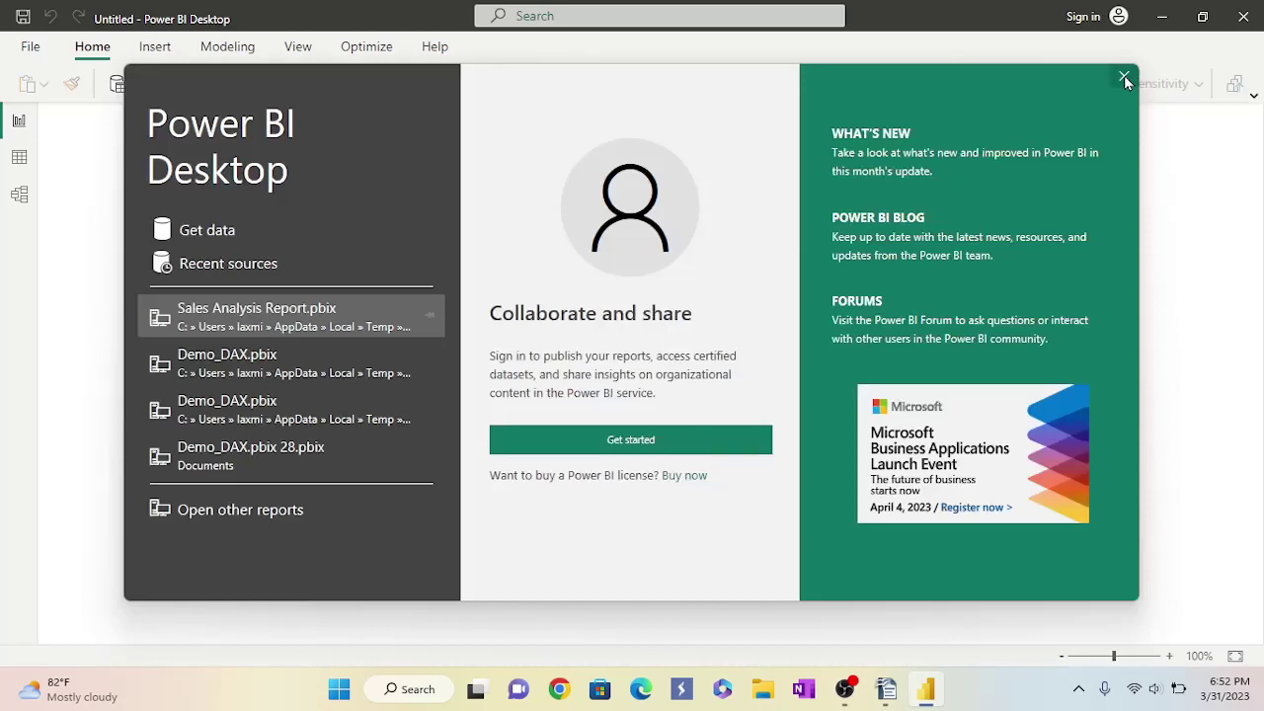
key("Escape")
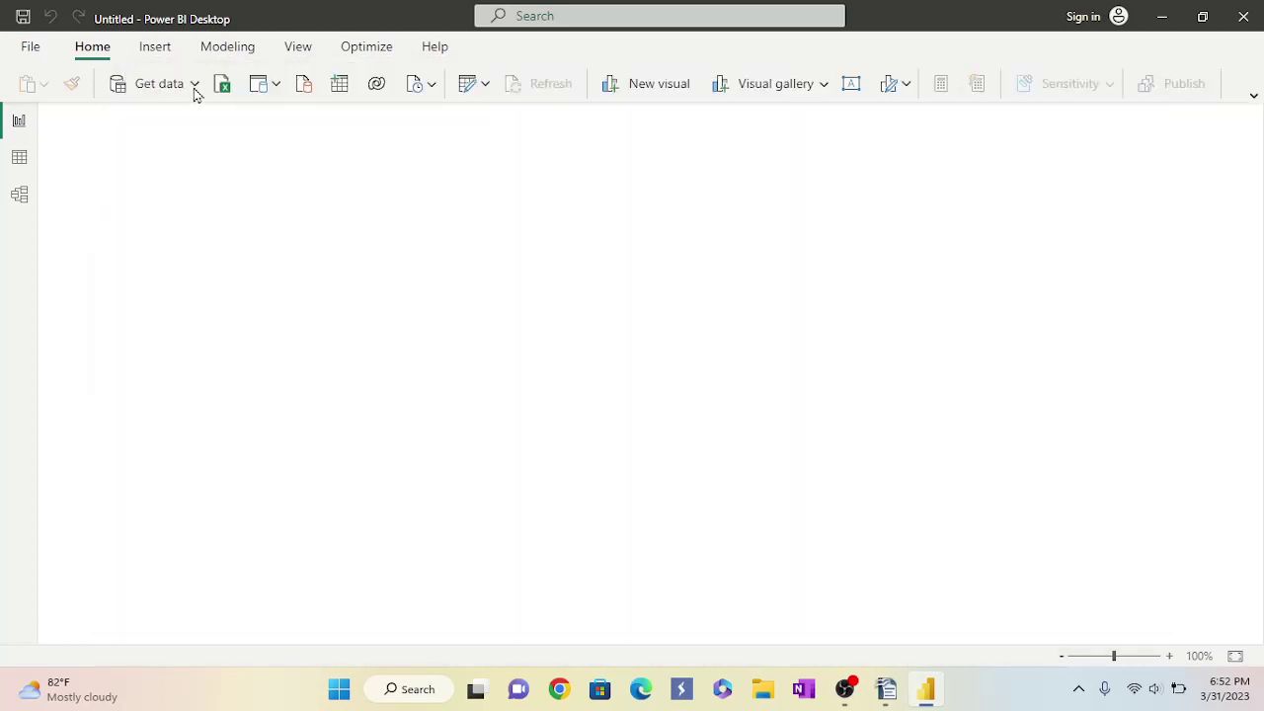
Create a blank query and delete all of its default code in the Advanced Editor.
left_click(195, 87)
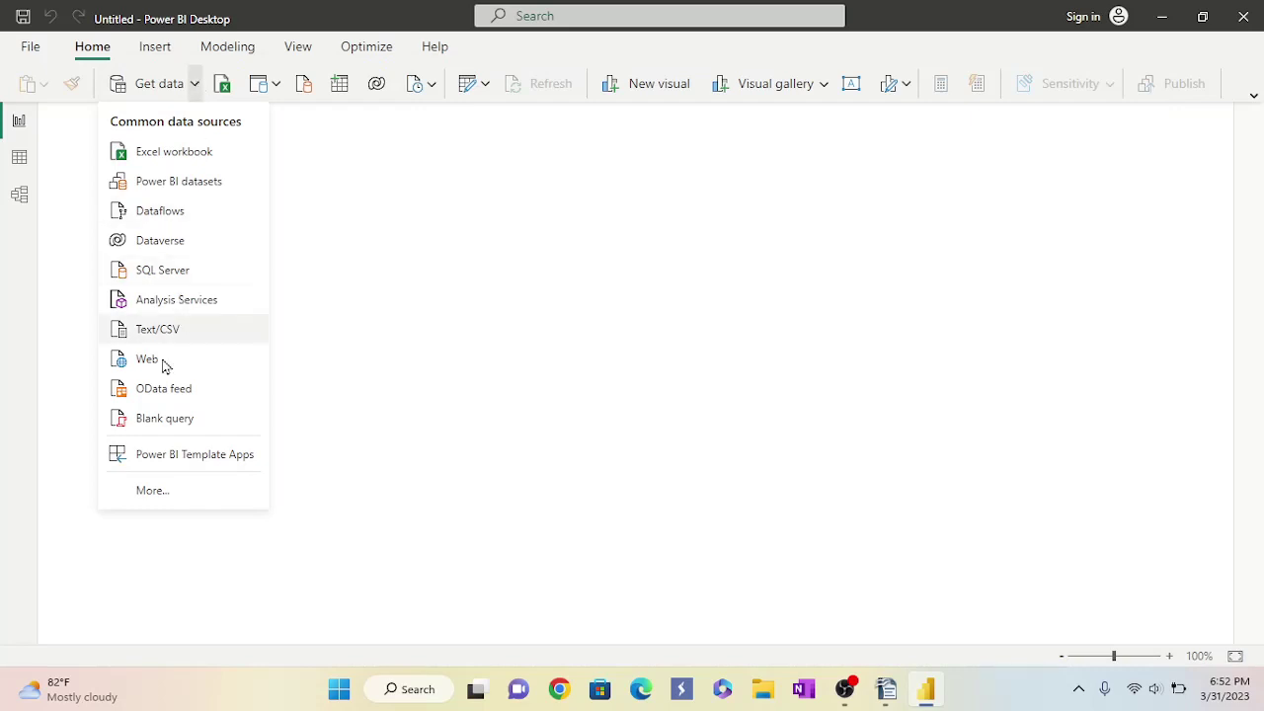
left_click(168, 419)
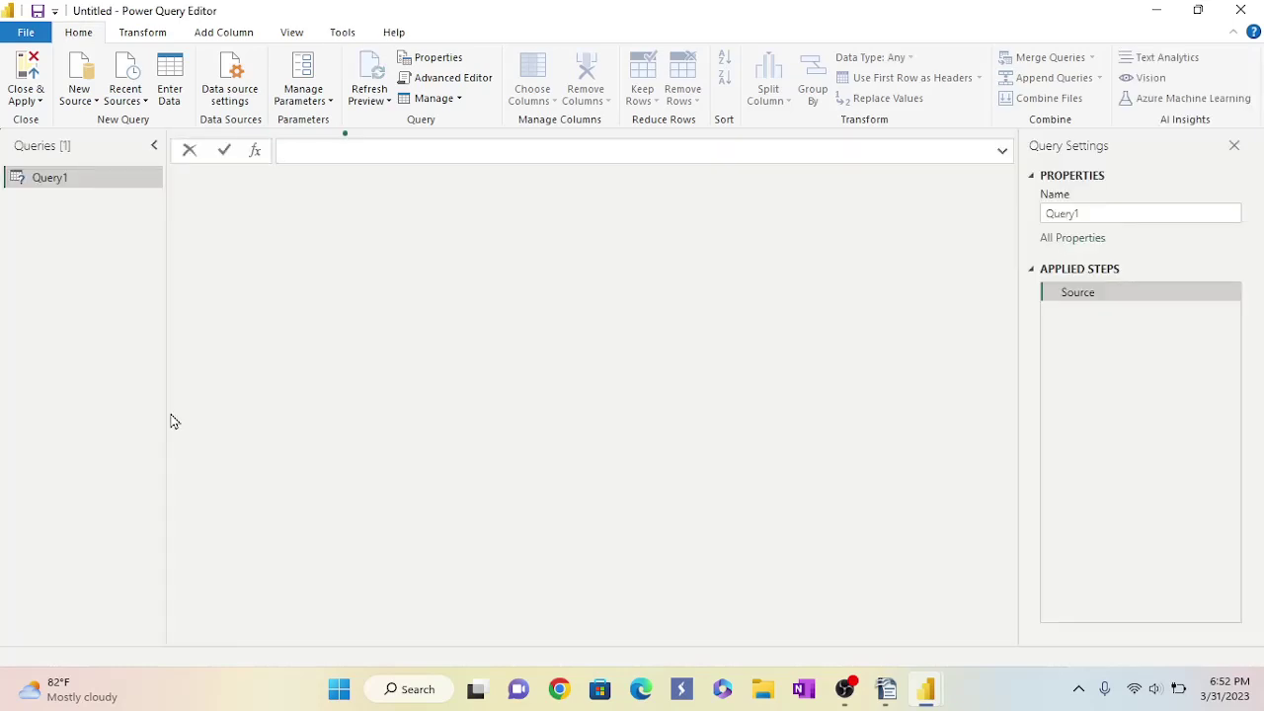
left_click(449, 79)
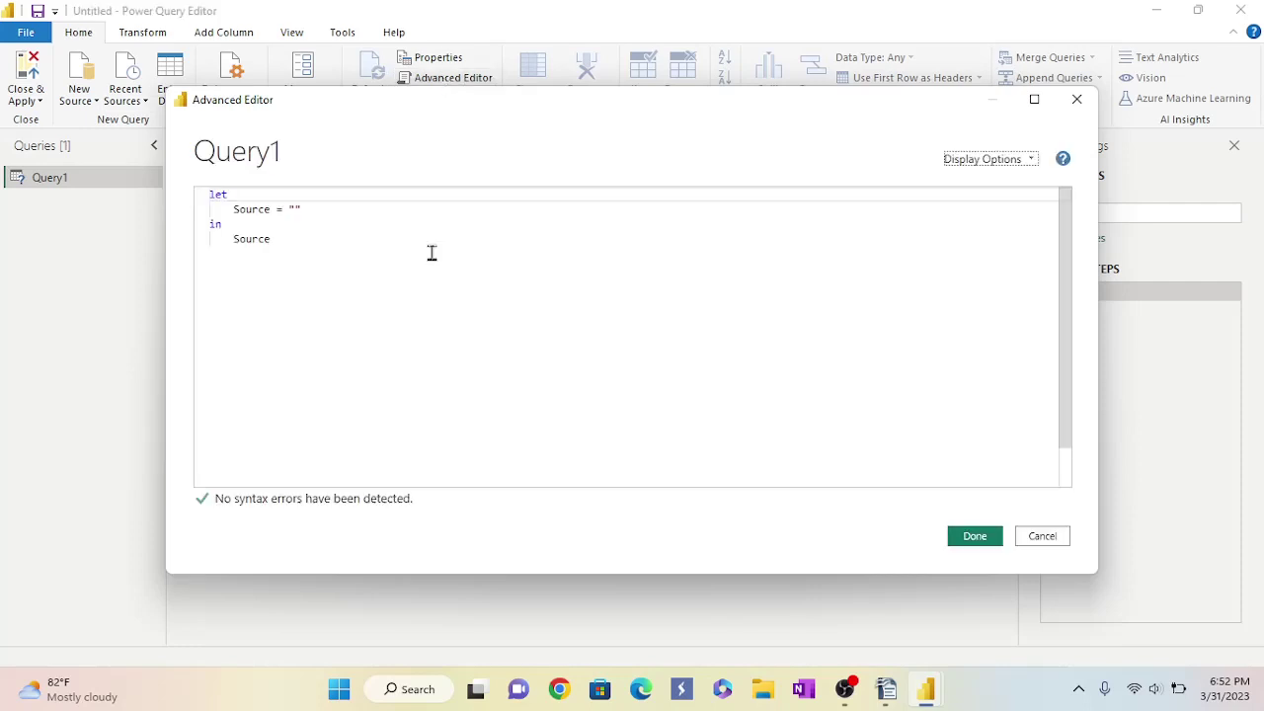
left_click(289, 245)
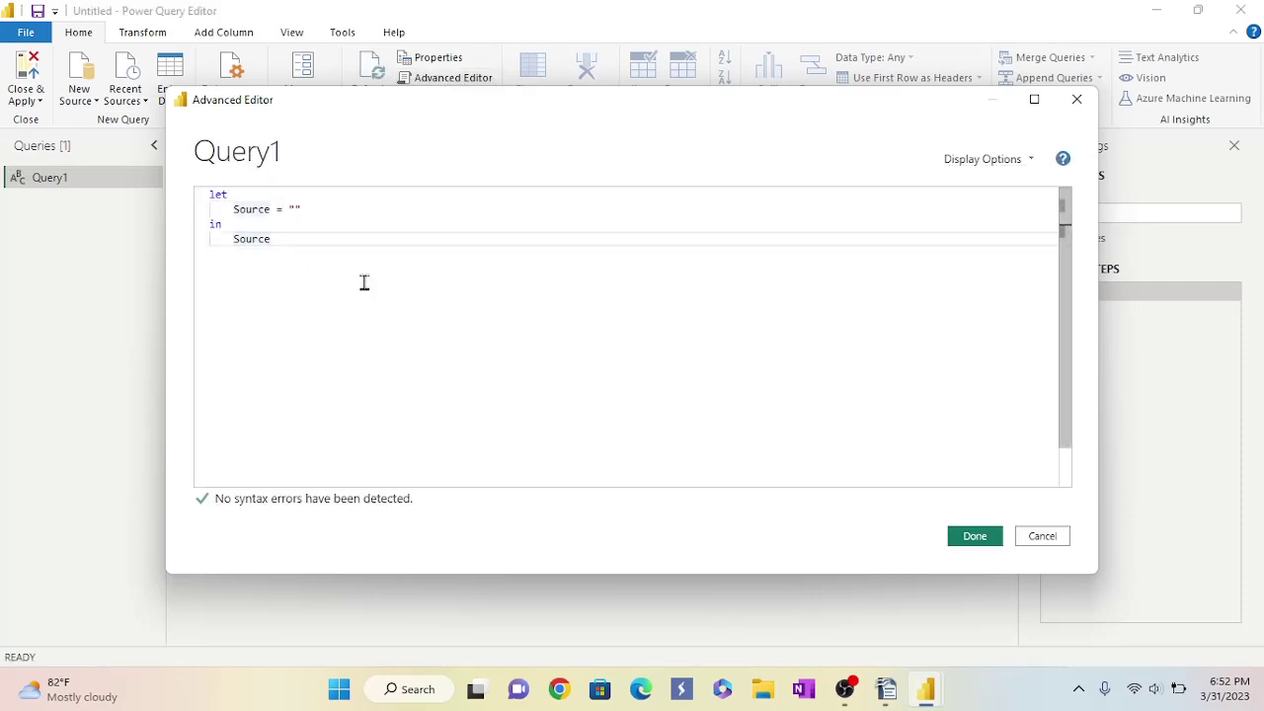
key("BackSpace")
key("BackSpace")
key("BackSpace")
key("BackSpace")
key("BackSpace")
key("BackSpace")
key("BackSpace")
key("BackSpace")
key("BackSpace")
key("BackSpace")
key("BackSpace")
key("BackSpace")
key("BackSpace")
key("BackSpace")
key("BackSpace")
key("BackSpace")
key("BackSpace")
key("BackSpace")
key("BackSpace")
key("BackSpace")
key("BackSpace")
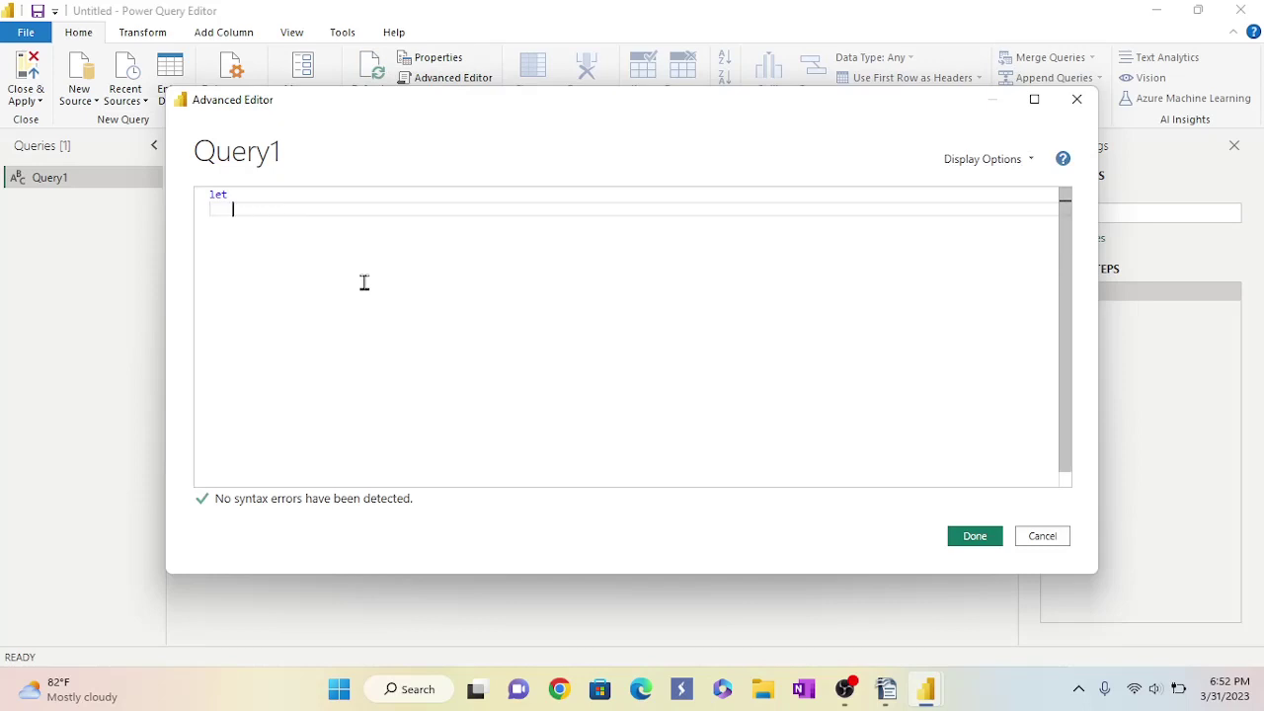
key("BackSpace")
key("BackSpace")
key("BackSpace")
key("BackSpace")
key("BackSpace")
key("BackSpace")
key("BackSpace")
key("BackSpace")
Paste the copied Customers M code into the blank query's Advanced Editor and accept it.
right_click(228, 193)
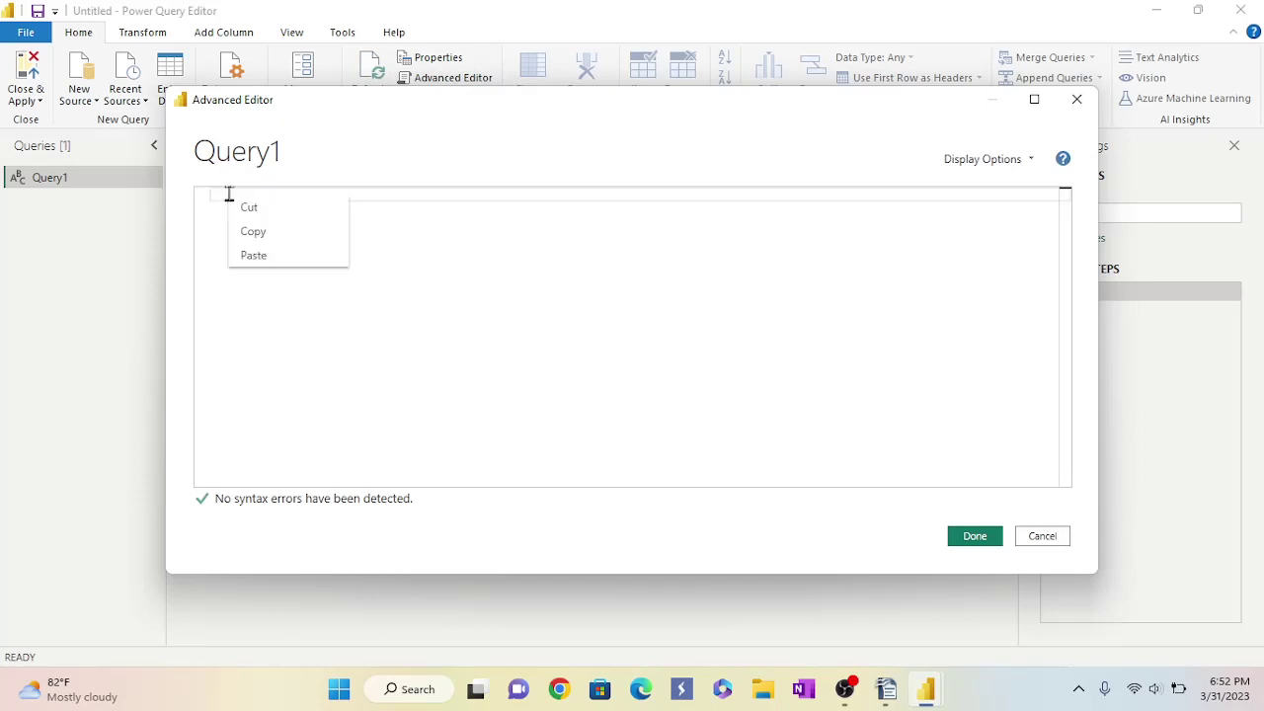
left_click(252, 256)
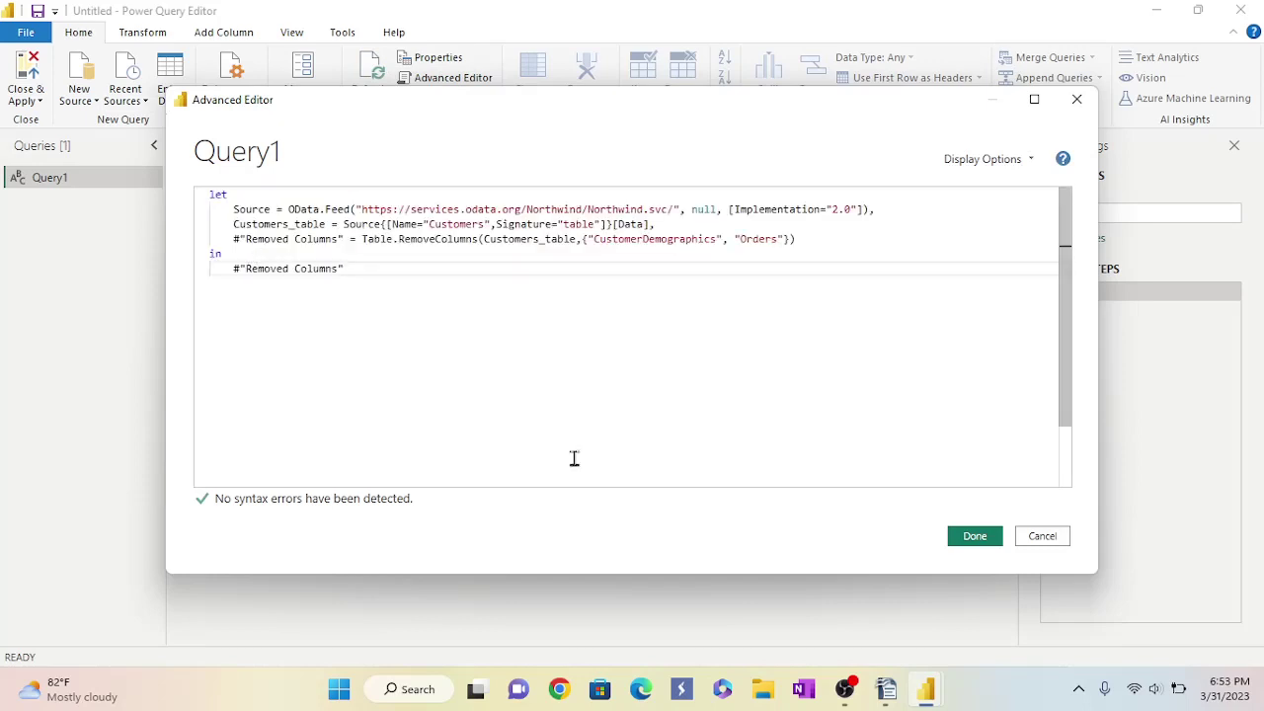
left_click(976, 536)
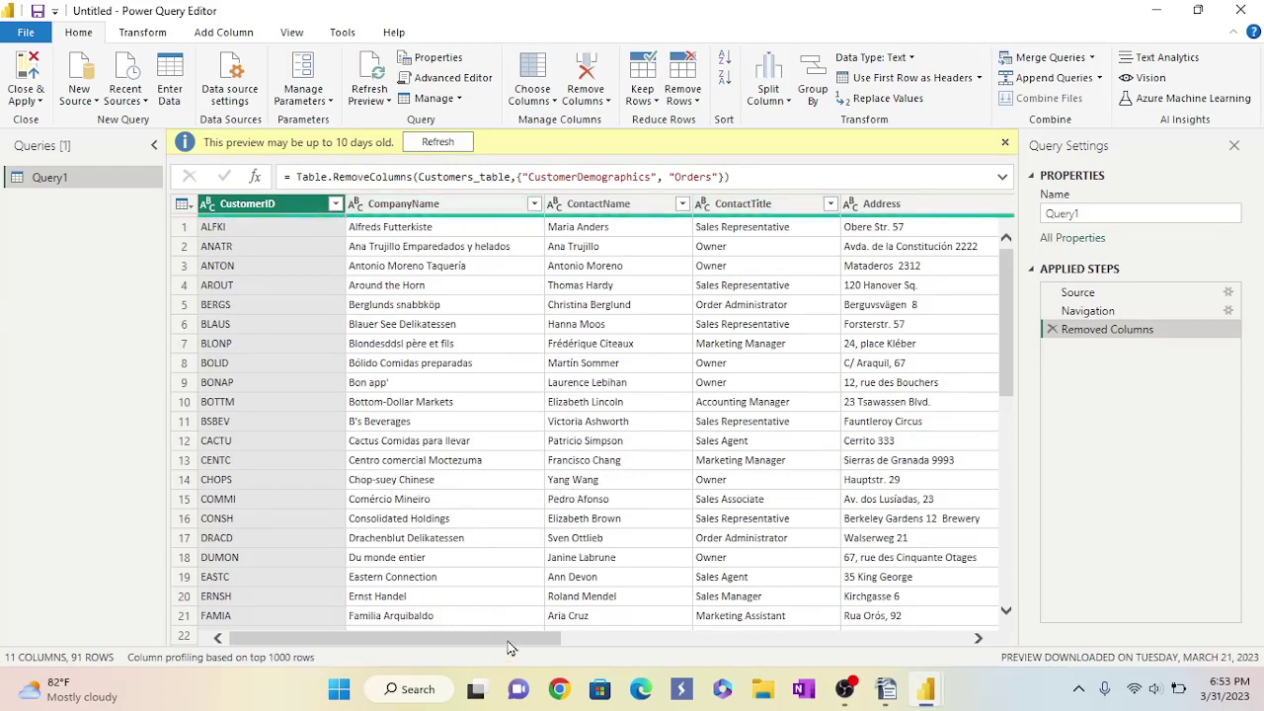
Check the M code kept in the Writer document, return to the query editor, and close it with the changes applied.
mouse_move(509, 645)
left_mouse_down()
mouse_move(945, 639)
mouse_move(501, 634)
left_mouse_up()
mouse_move(886, 688)
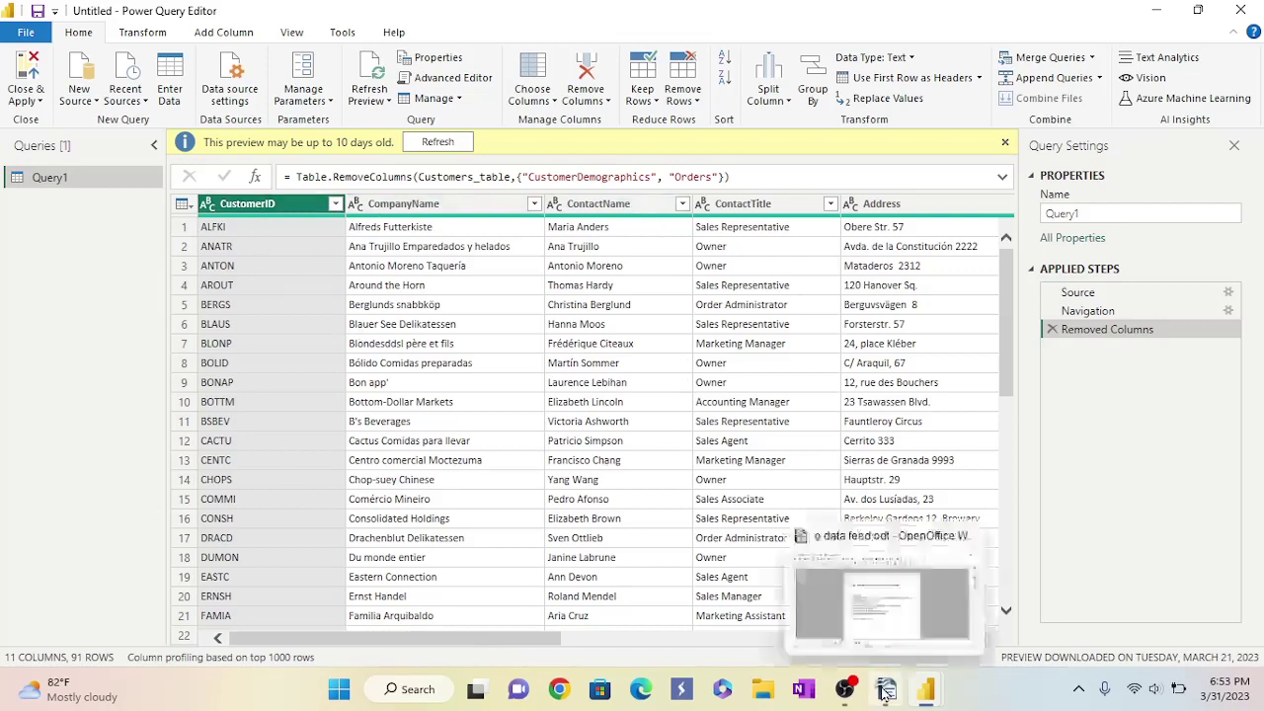
left_click(866, 617)
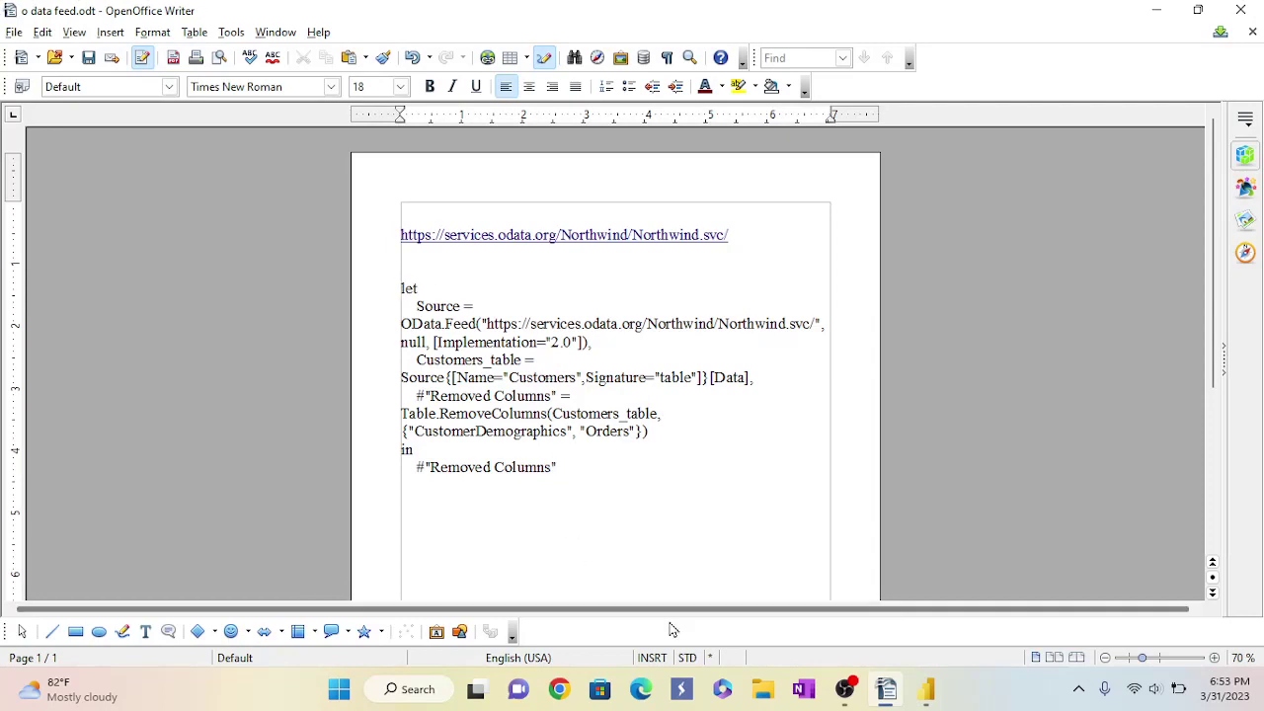
mouse_move(867, 699)
mouse_move(926, 692)
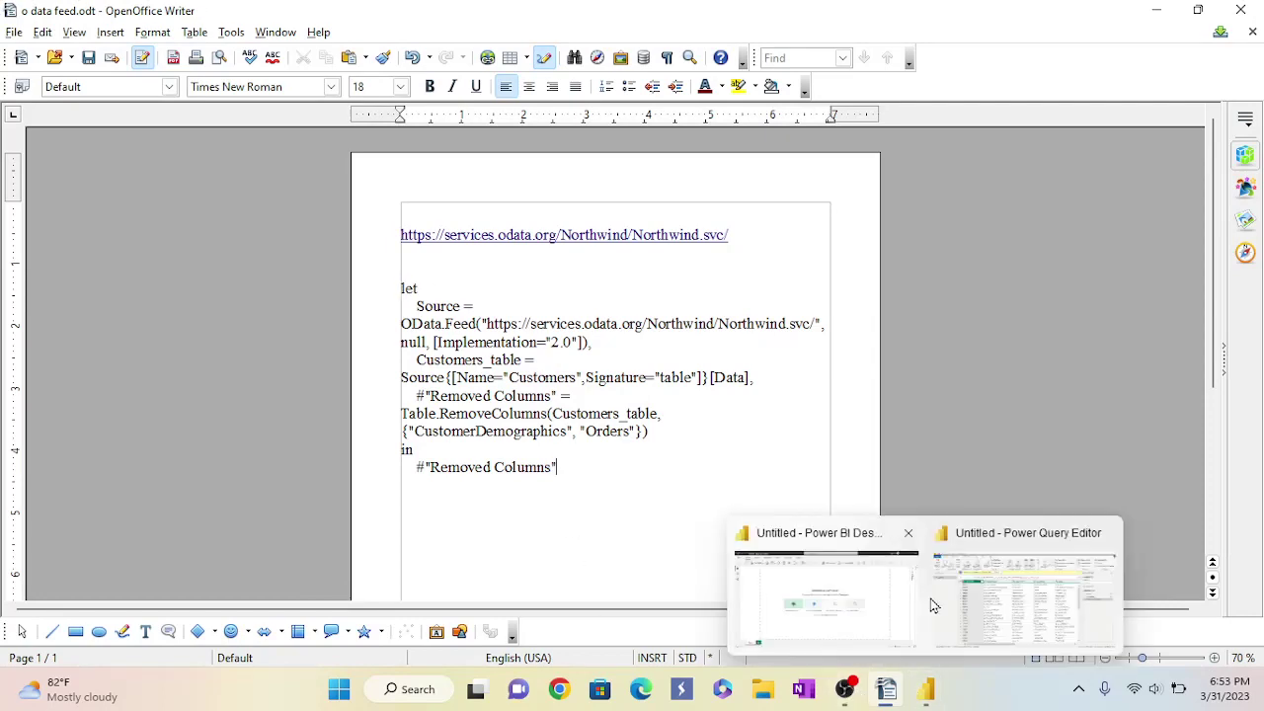
left_click(963, 592)
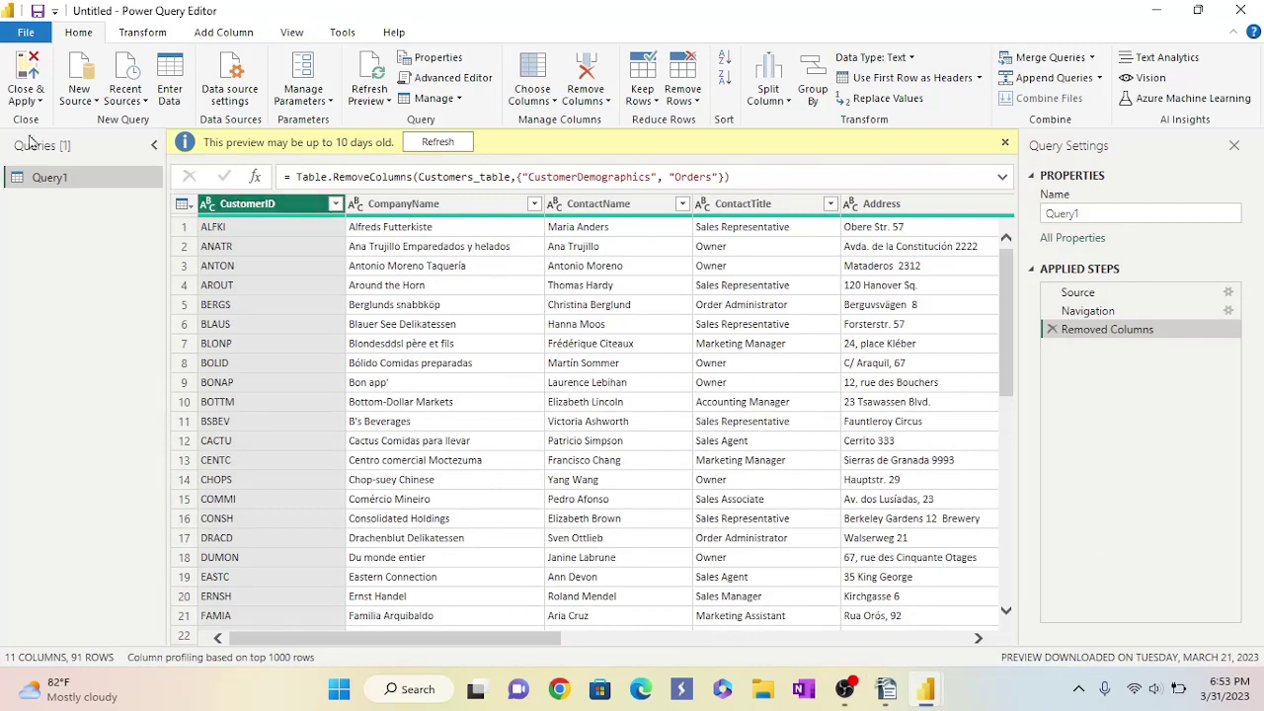
left_click(27, 77)
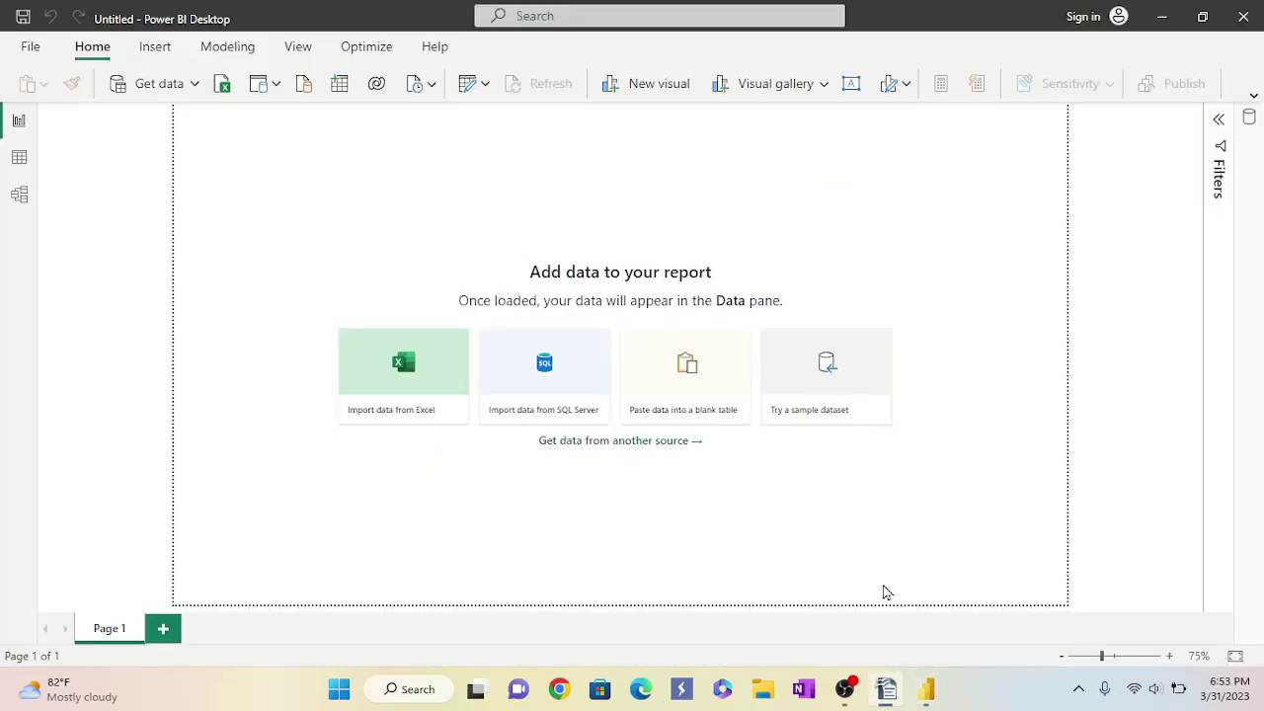
mouse_move(936, 707)
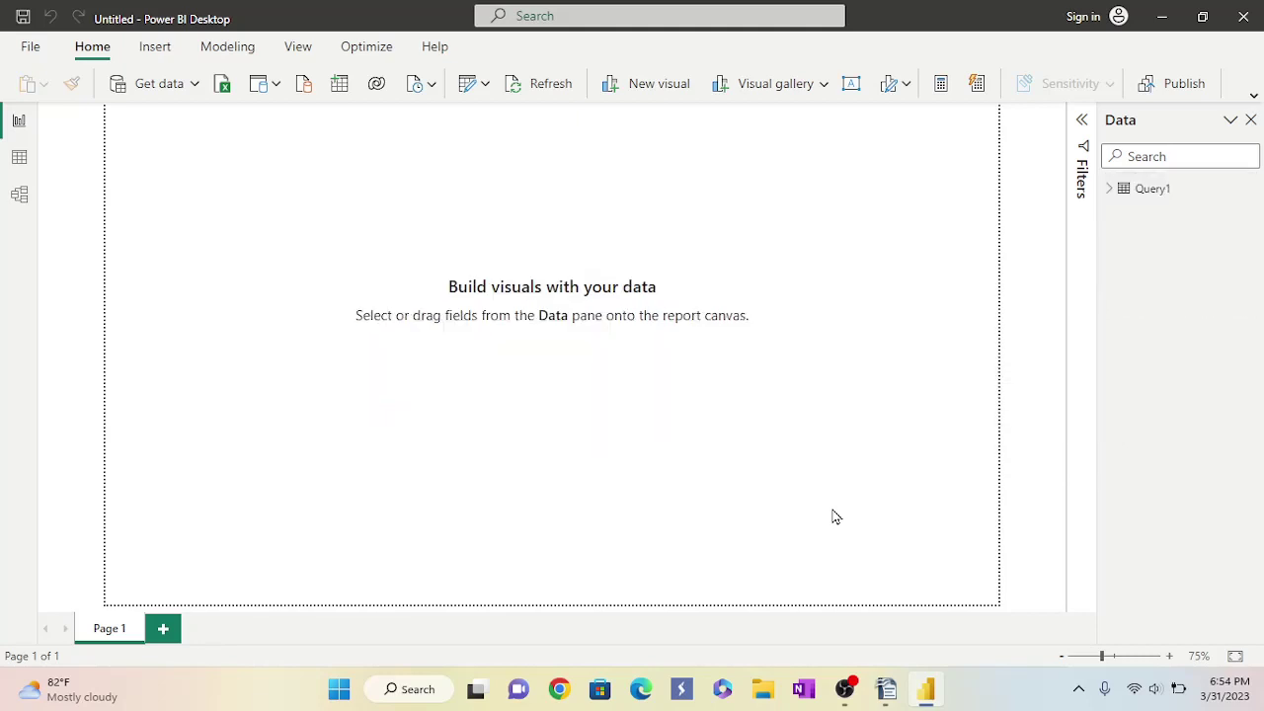
Rename the Query1 table to Customer and expand it to show its fields.
left_click(1154, 189)
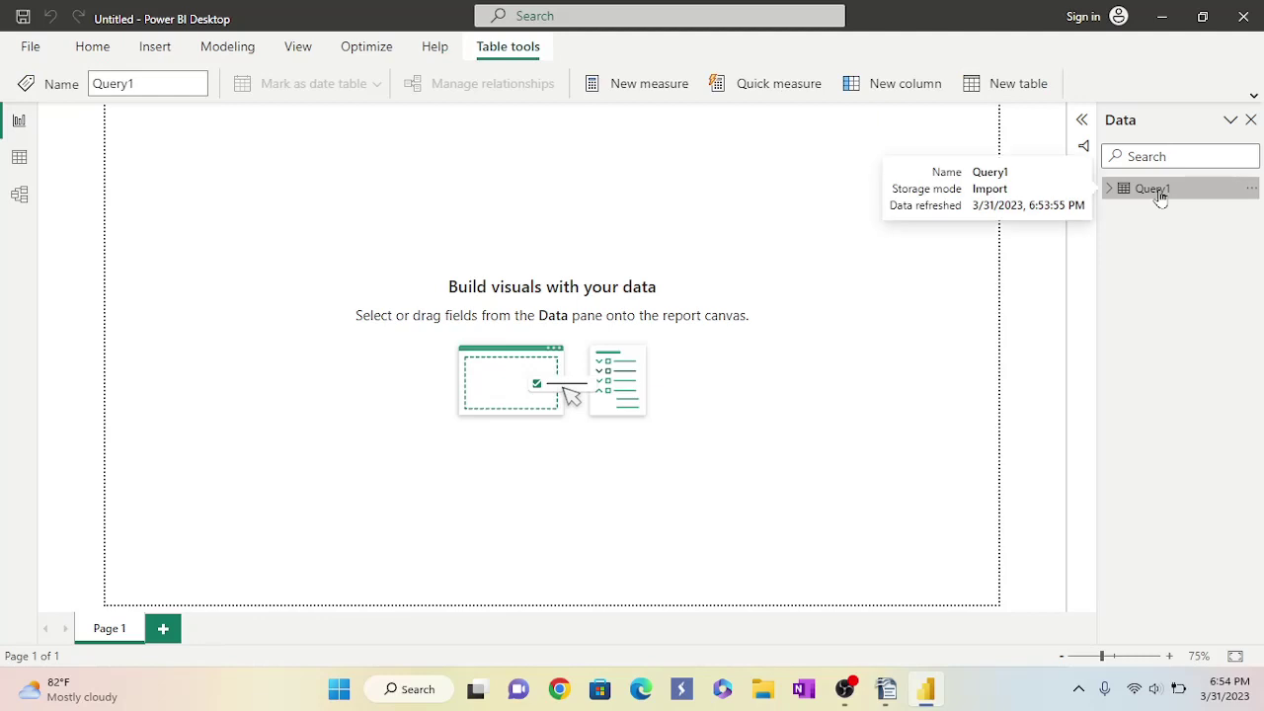
right_click(1162, 195)
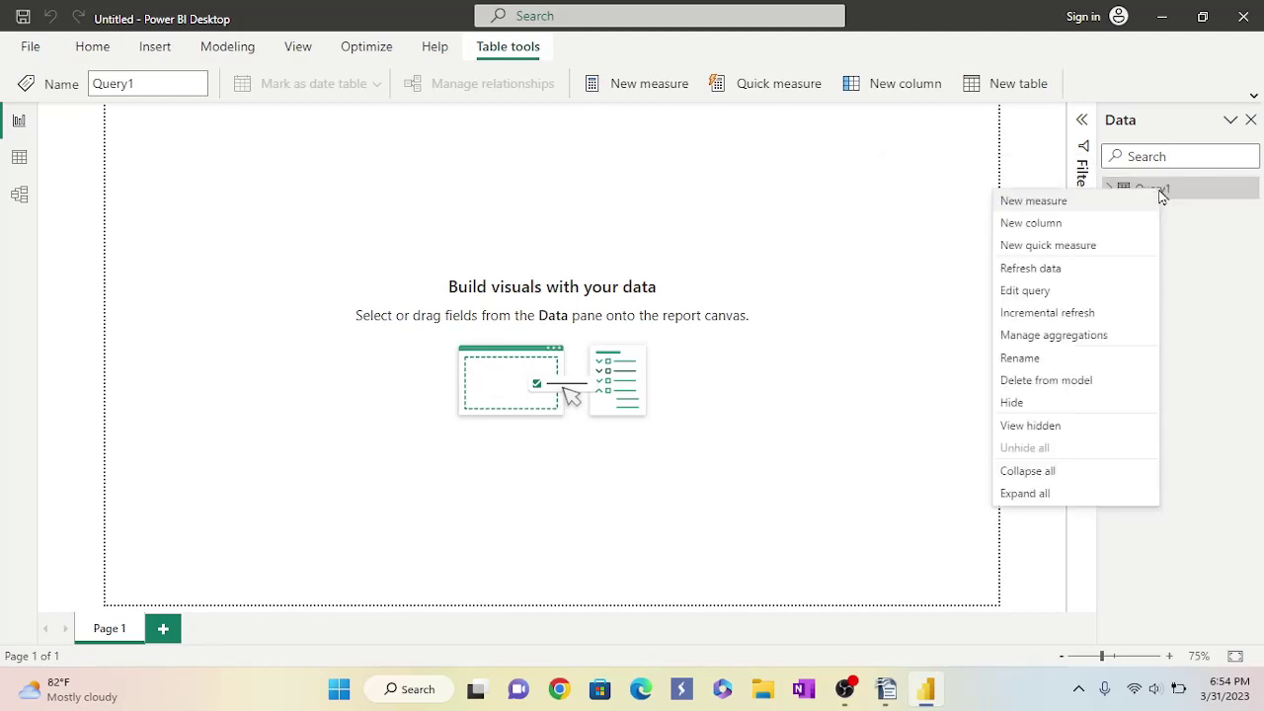
left_click(1008, 359)
key("BackSpace")
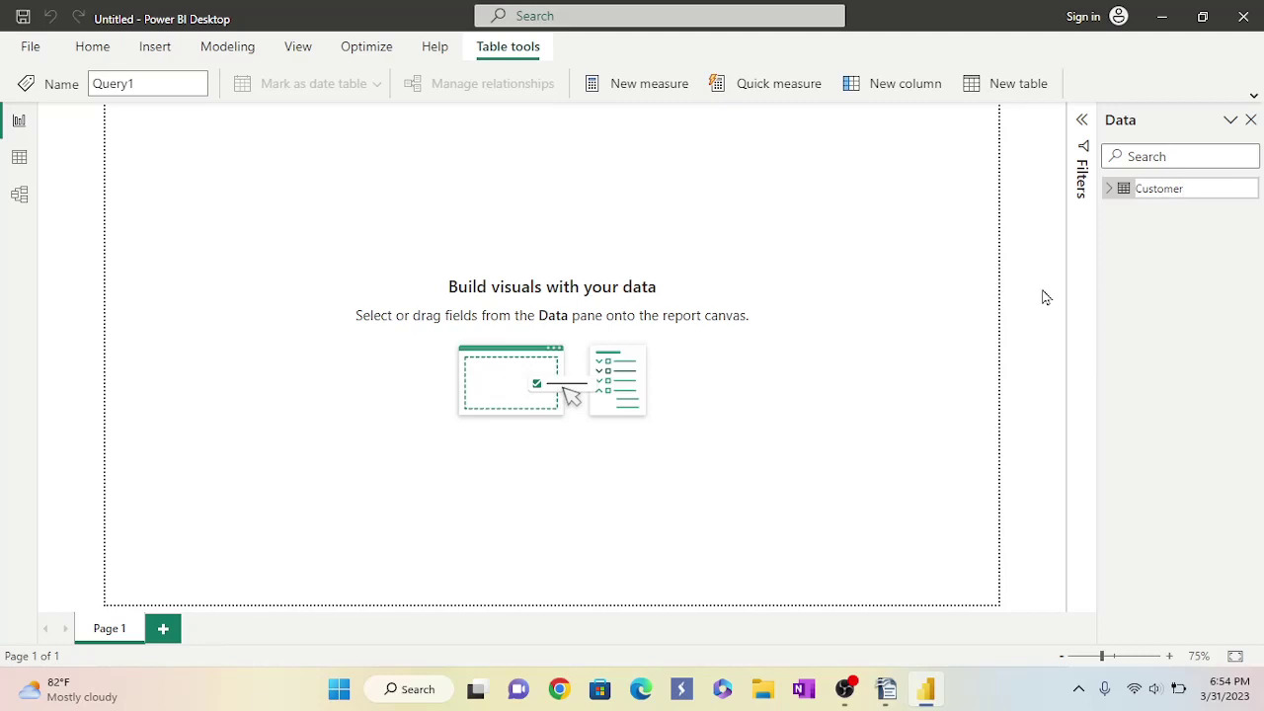
key("Return")
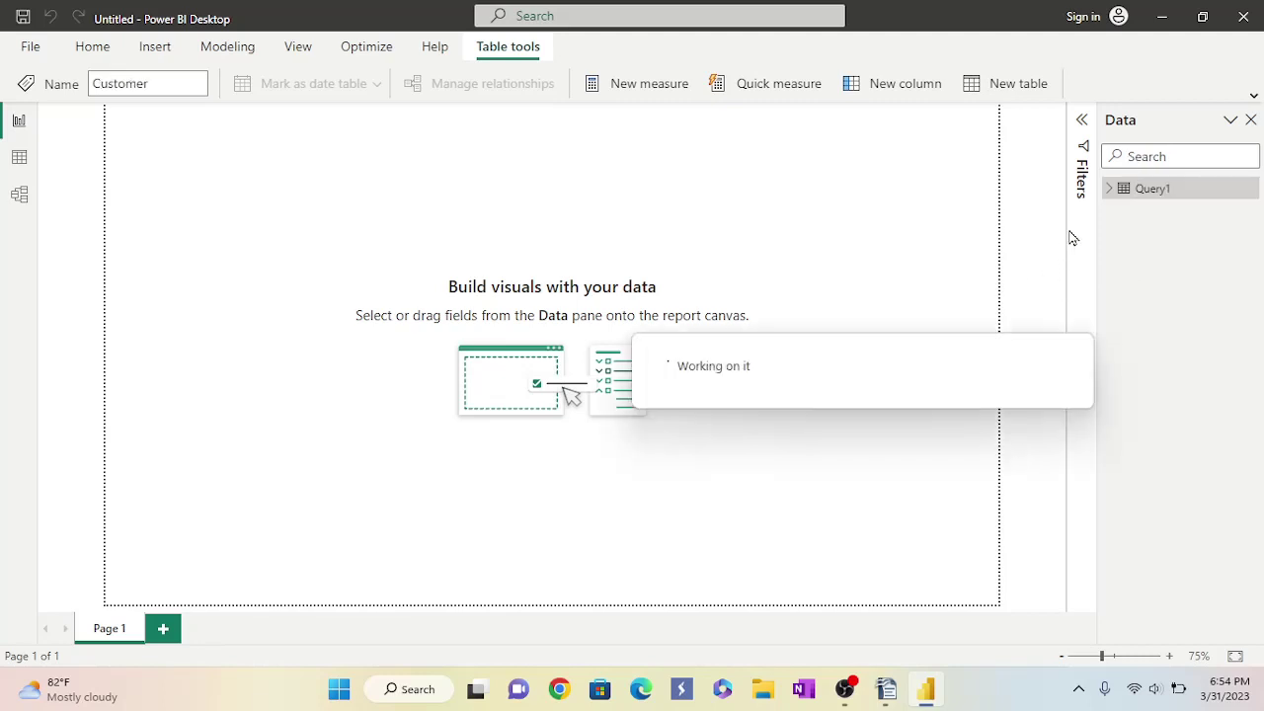
left_click(1110, 189)
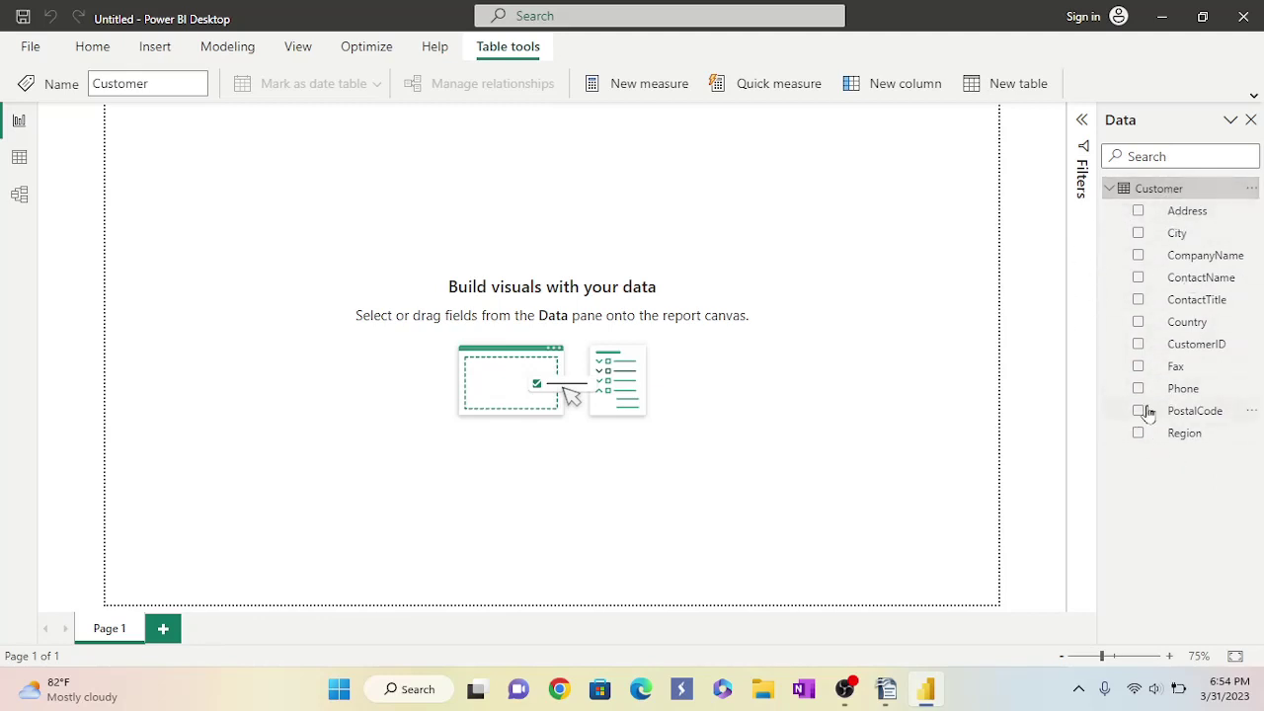
Close the Power BI report without saving its changes and minimize the Writer document to clear the desktop.
left_click(1242, 20)
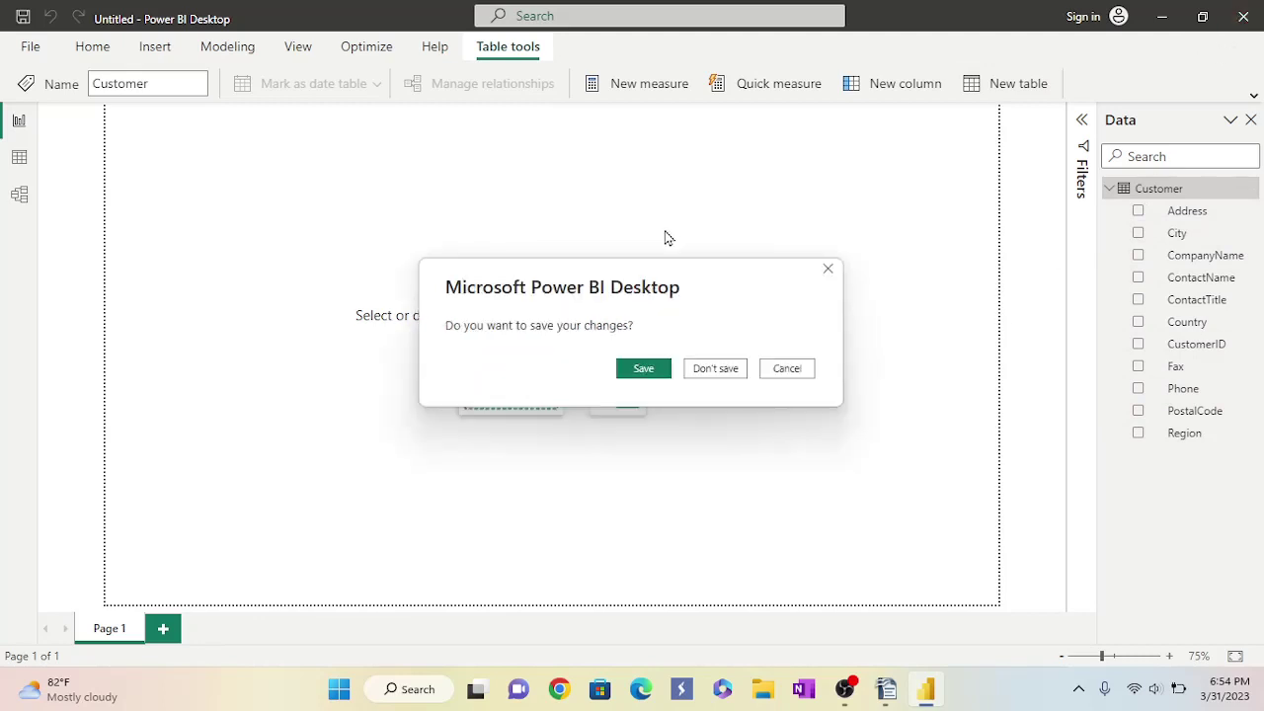
left_click(704, 377)
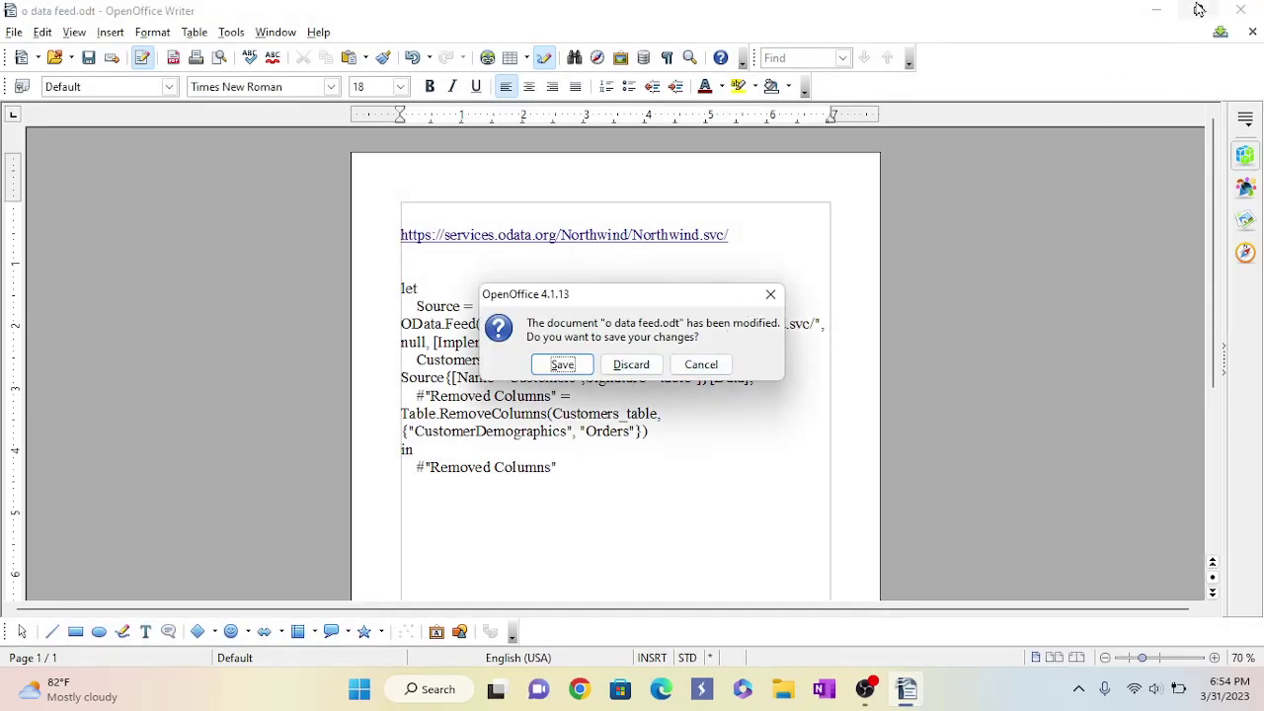
left_click(1157, 10)
mouse_move(865, 689)
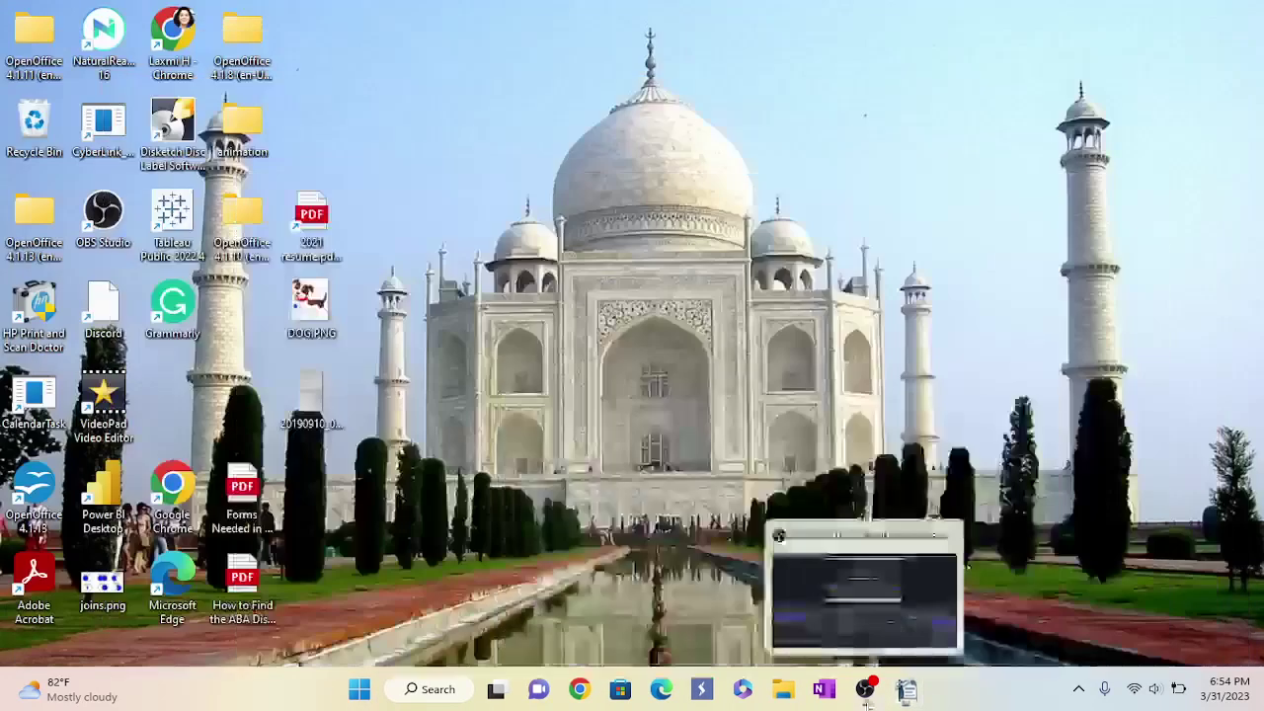